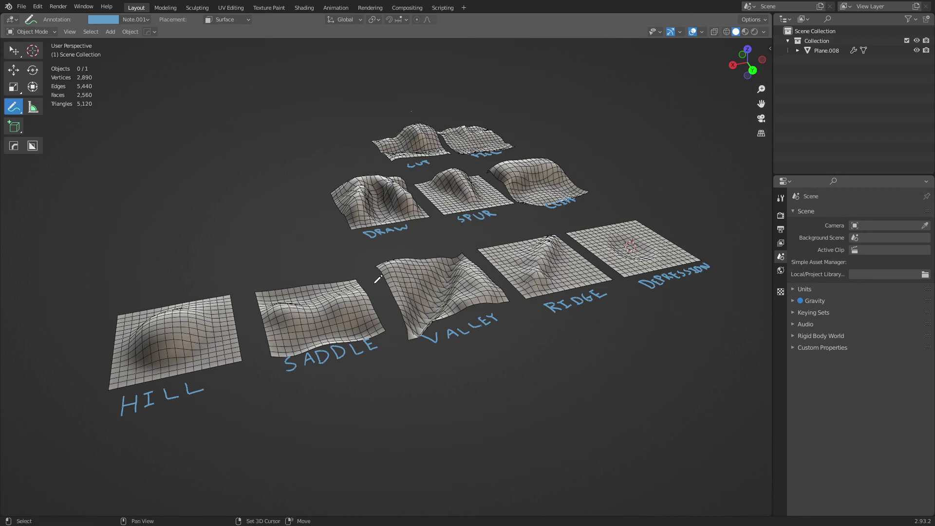
Annotate the crest of the Hill terrain model with a freehand stroke over its top
middle_click_drag(402, 287, 368, 274)
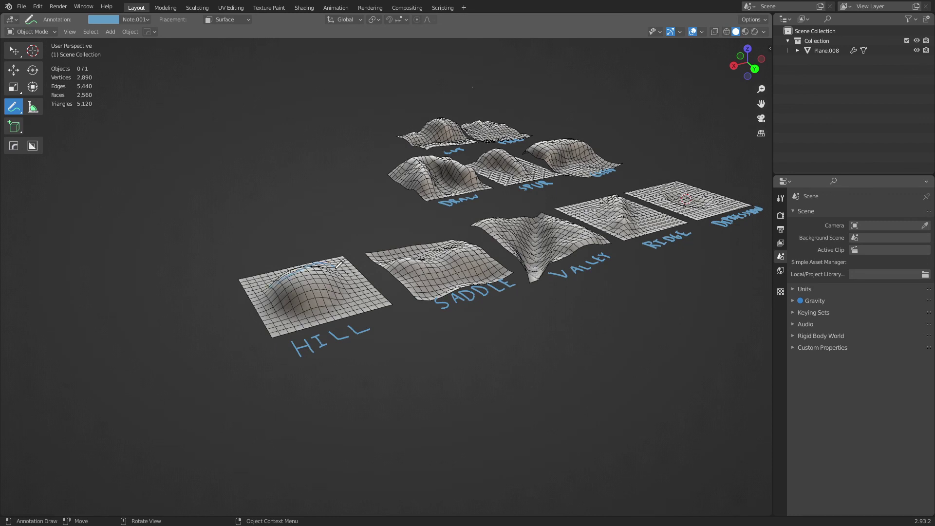
left_click_drag(272, 285, 343, 254)
middle_click_drag(343, 254, 303, 264)
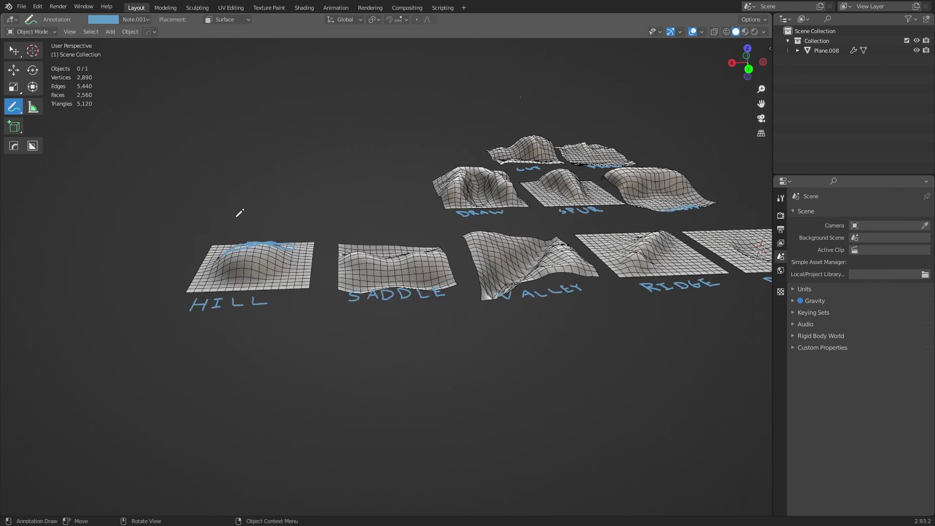
Mark the dip between the two high points of the Saddle model and trace lines along its upper and lower sides
middle_click_drag(251, 245, 150, 266, "shift")
middle_click_drag(348, 291, 352, 298)
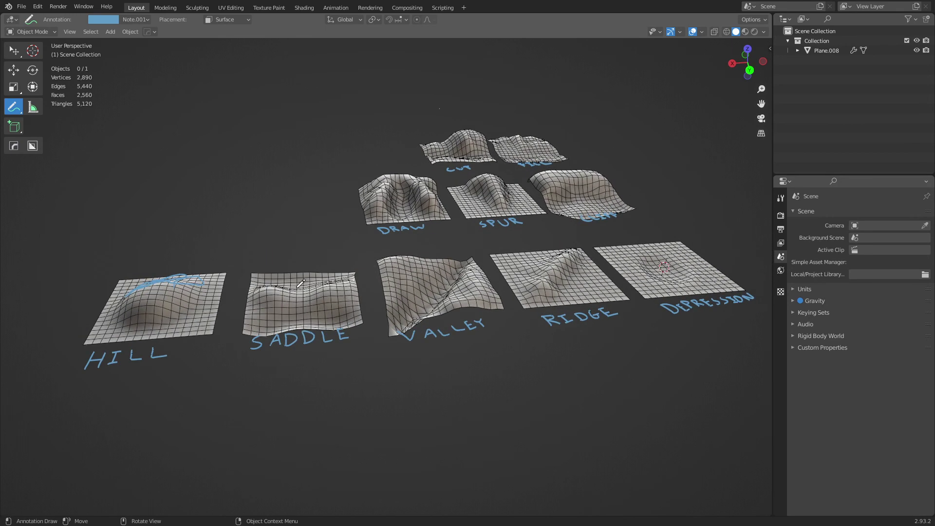
mouse_move(284, 274)
left_mouse_down()
mouse_move(291, 295)
mouse_move(319, 288)
mouse_move(319, 306)
left_mouse_up()
middle_click_drag(310, 302, 276, 293)
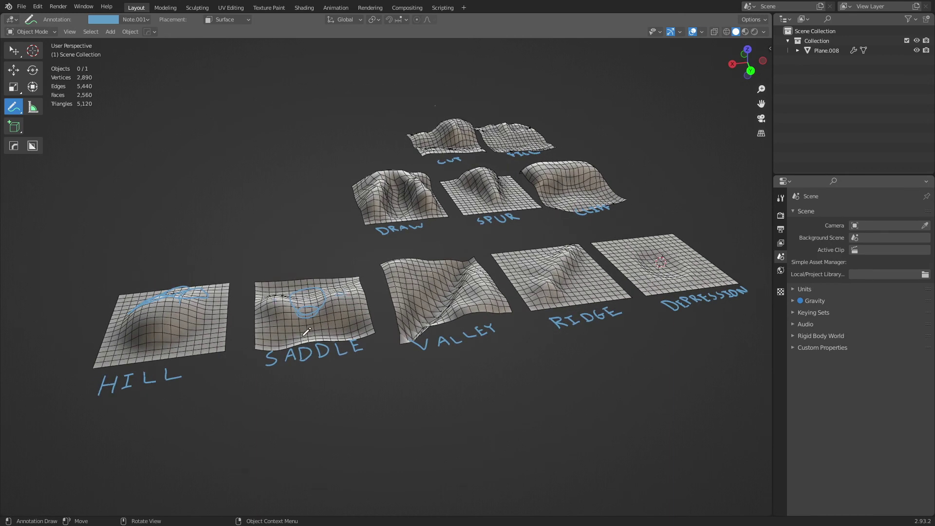
left_click_drag(290, 339, 346, 333)
left_click_drag(282, 290, 359, 284)
Trace the low line running through the Valley model and add direction marks around its ends and side
middle_click_drag(461, 286, 376, 289, "shift")
scroll(415, 283, "up", 5)
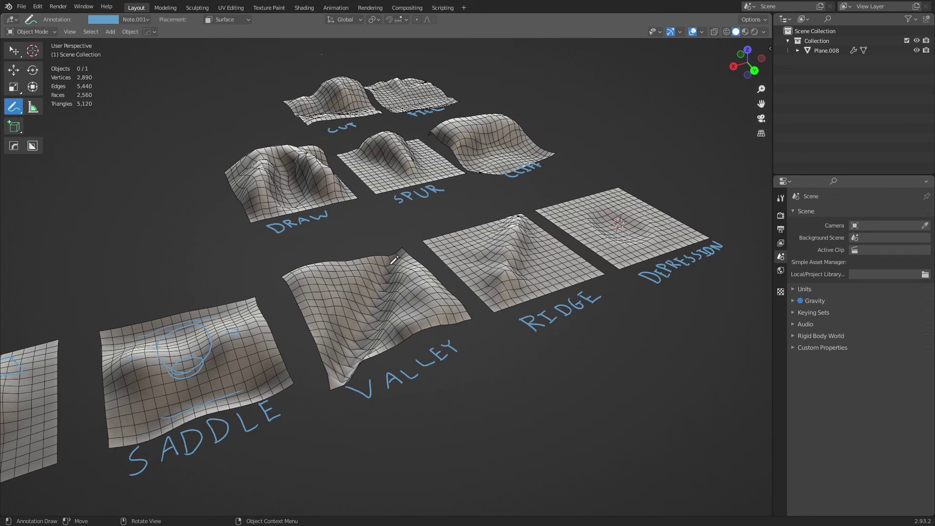
left_click_drag(391, 258, 335, 374)
middle_click_drag(448, 286, 359, 250)
left_click_drag(319, 270, 321, 258)
left_click_drag(323, 252, 328, 262)
left_click_drag(252, 423, 253, 442)
mouse_move(245, 437)
left_mouse_down()
mouse_move(253, 442)
mouse_move(261, 427)
left_mouse_up()
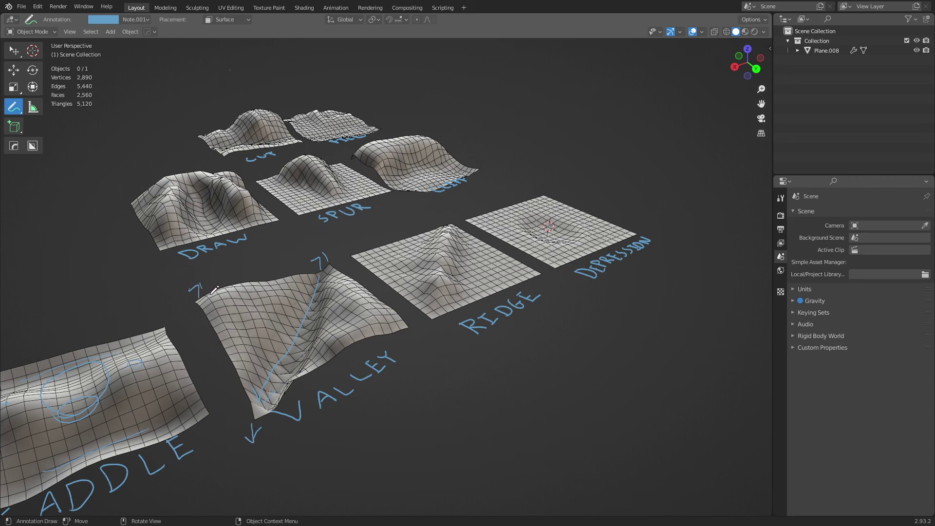
left_click_drag(361, 321, 364, 296)
mouse_move(356, 302)
left_mouse_down()
mouse_move(364, 296)
mouse_move(366, 305)
left_mouse_up()
Trace the Ridge model's crest with direction marks and side strokes, and circle the hollow in the Depression model
mouse_move(454, 256)
middle_mouse_down("shift")
mouse_move(363, 297)
mouse_move(326, 299)
mouse_move(347, 309)
mouse_move(312, 301)
mouse_move(316, 277)
middle_mouse_up("shift")
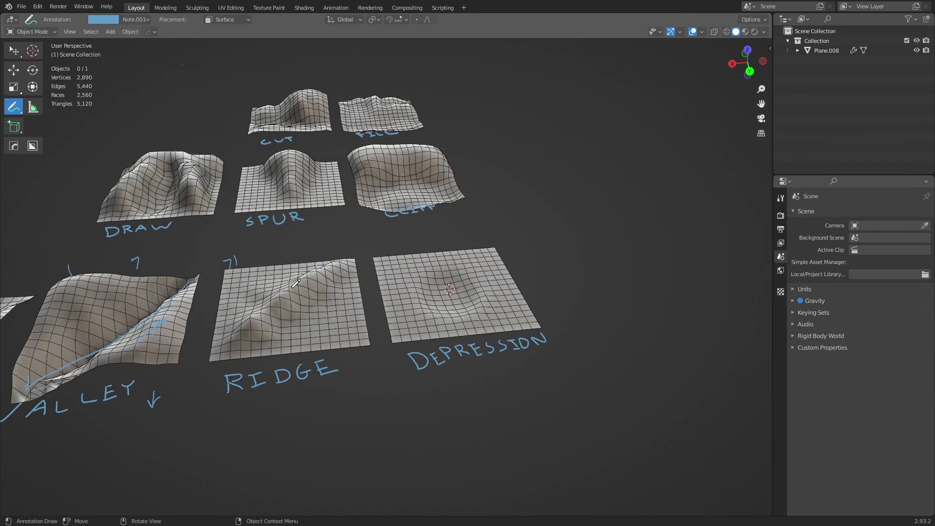
mouse_move(291, 287)
left_mouse_down()
mouse_move(235, 335)
mouse_move(244, 335)
left_mouse_up()
left_click_drag(335, 248, 337, 256)
left_click_drag(228, 341, 228, 356)
mouse_move(298, 338)
left_mouse_down()
mouse_move(338, 306)
mouse_move(335, 322)
left_mouse_up()
left_click_drag(415, 280, 477, 308)
mouse_move(424, 278)
left_mouse_down()
mouse_move(474, 278)
mouse_move(451, 318)
mouse_move(420, 287)
left_mouse_up()
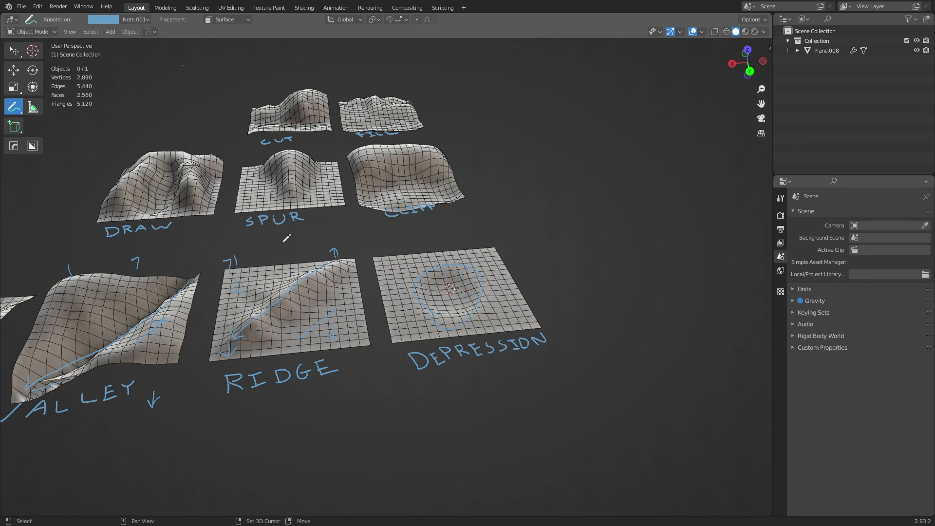
Outline the recess of the Draw model and add an arrow pointing down its centre
middle_click_drag(289, 244, 470, 358, "shift")
scroll(326, 311, "up", 3)
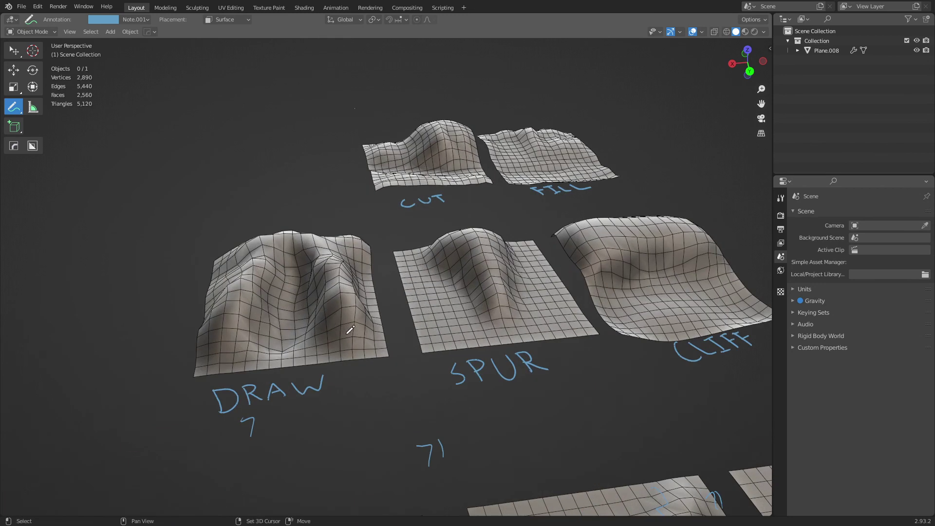
middle_click_drag(358, 336, 403, 354, "shift")
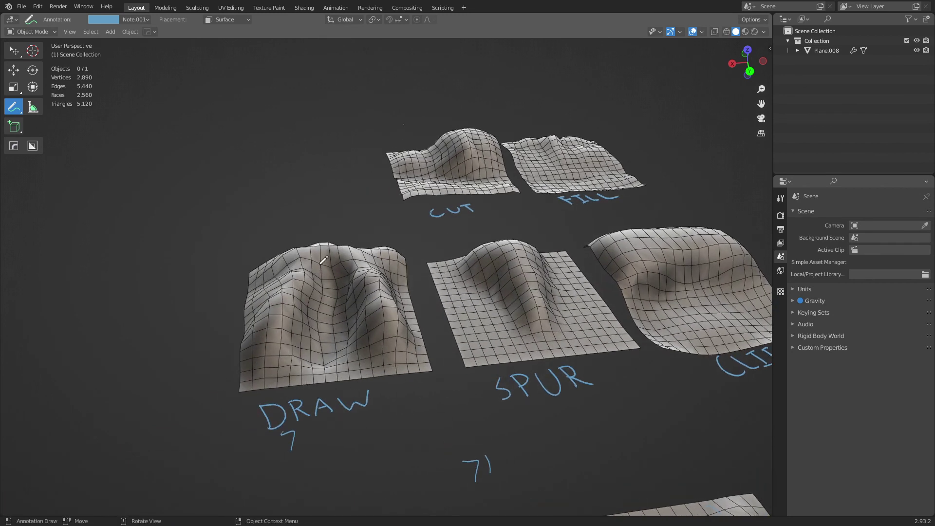
mouse_move(320, 265)
left_mouse_down()
mouse_move(298, 341)
mouse_move(355, 351)
mouse_move(356, 315)
left_mouse_up()
mouse_move(354, 282)
left_mouse_down()
mouse_move(331, 265)
mouse_move(332, 336)
mouse_move(320, 330)
left_mouse_up()
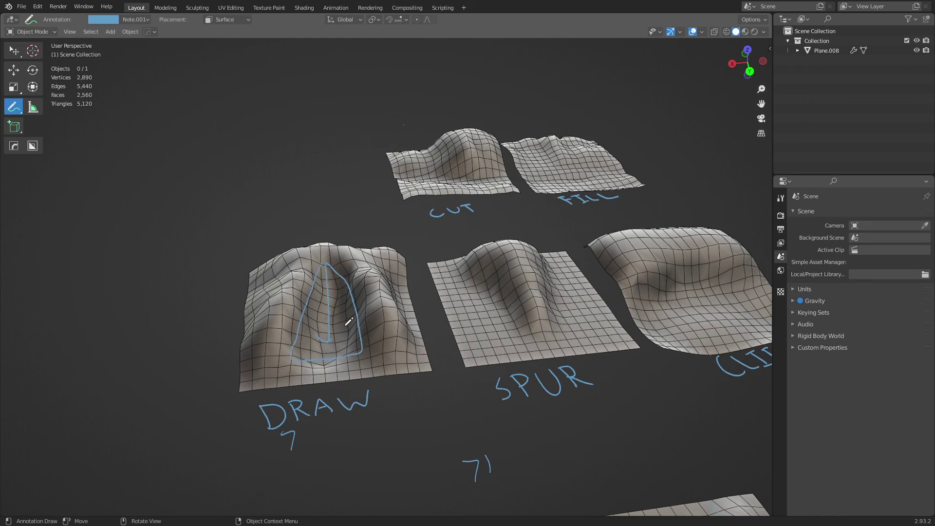
middle_click_drag(346, 323, 402, 314)
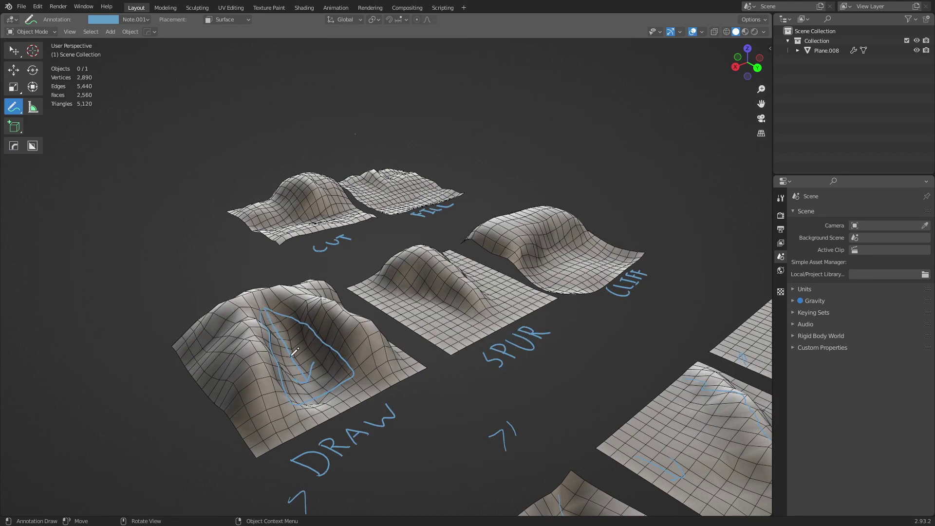
Outline the protruding slope of the Spur model and add an arrow running down it
middle_click_drag(446, 273, 400, 352)
middle_click_drag(349, 317, 363, 320)
mouse_move(349, 264)
left_mouse_down()
mouse_move(395, 341)
mouse_move(422, 271)
mouse_move(392, 314)
mouse_move(407, 313)
left_mouse_up()
middle_click_drag(417, 322, 352, 307)
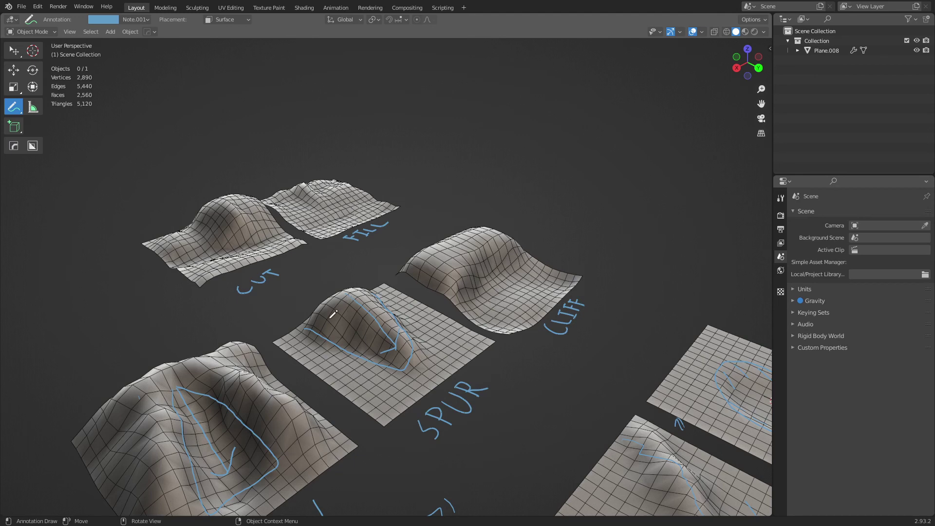
Mark the high ends of the Spur and Draw models with small circles
middle_click_drag(341, 296, 376, 248)
left_click_drag(376, 246, 381, 246)
left_click_drag(194, 298, 194, 304)
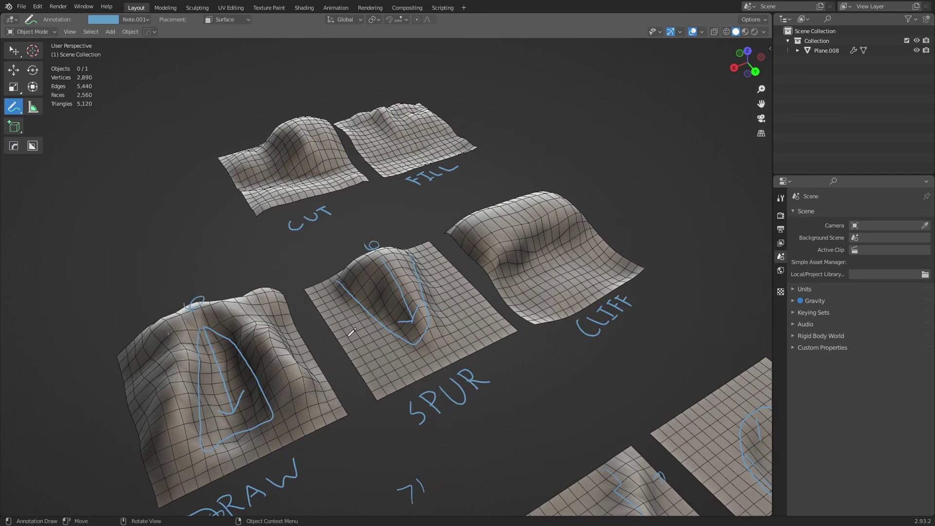
Outline the upper and lower edges of the Cliff model's steep face and hatch the area between them
mouse_move(376, 319)
middle_mouse_down()
mouse_move(446, 305)
mouse_move(439, 296)
middle_mouse_up()
middle_click_drag(432, 360, 406, 298, "shift")
middle_click_drag(405, 298, 414, 325, "shift")
left_click_drag(283, 363, 403, 459)
mouse_move(311, 324)
left_mouse_down()
mouse_move(422, 411)
mouse_move(298, 379)
mouse_move(332, 337)
left_mouse_up()
left_click_drag(339, 410, 357, 347)
left_click_drag(359, 424, 371, 366)
left_click_drag(384, 446, 414, 368)
Draw a thick road line across the flattened strip at the base of the Cut model's hill
middle_click_drag(375, 375, 319, 380, "shift")
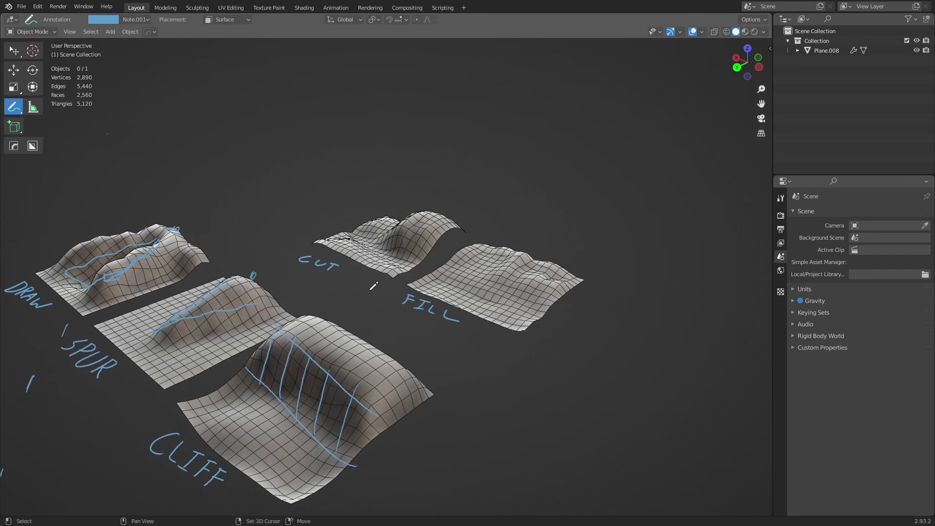
middle_click_drag(378, 286, 349, 339, "shift")
middle_click_drag(261, 285, 330, 394)
mouse_move(320, 391)
left_mouse_down()
mouse_move(366, 291)
mouse_move(319, 401)
left_mouse_up()
Sketch the uncut hillside outline across the Cut model's road line, and undo that sketch
middle_click_drag(354, 344, 383, 354)
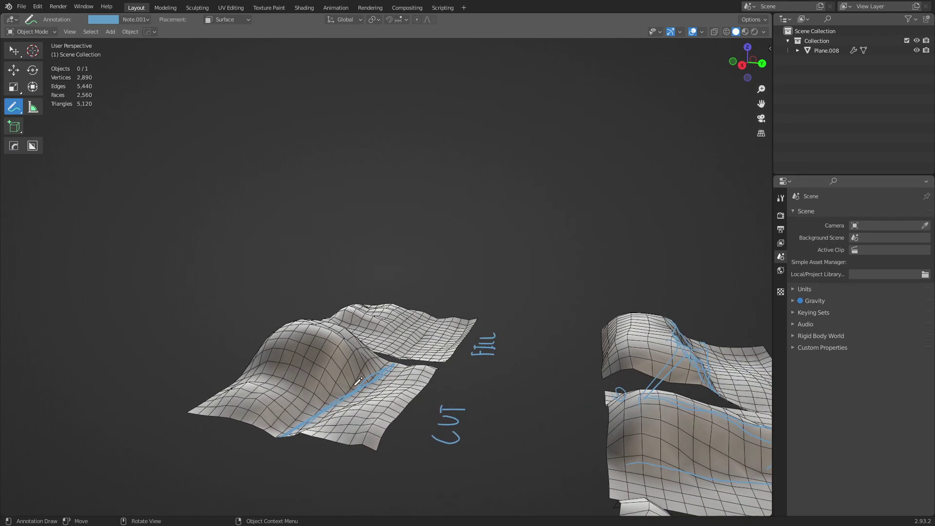
left_click_drag(358, 379, 367, 342)
mouse_move(329, 373)
left_mouse_down()
mouse_move(341, 363)
mouse_move(382, 366)
left_mouse_up()
key("ctrl+z")
mouse_move(272, 347)
middle_mouse_down()
mouse_move(342, 365)
mouse_move(289, 375)
mouse_move(298, 520)
mouse_move(413, 409)
mouse_move(412, 324)
mouse_move(380, 261)
middle_mouse_up()
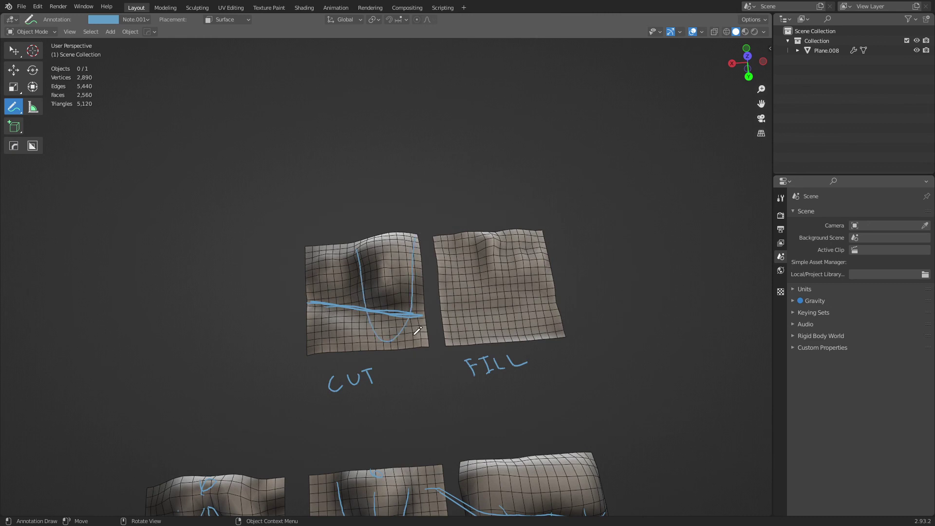
middle_click_drag(424, 330, 392, 355)
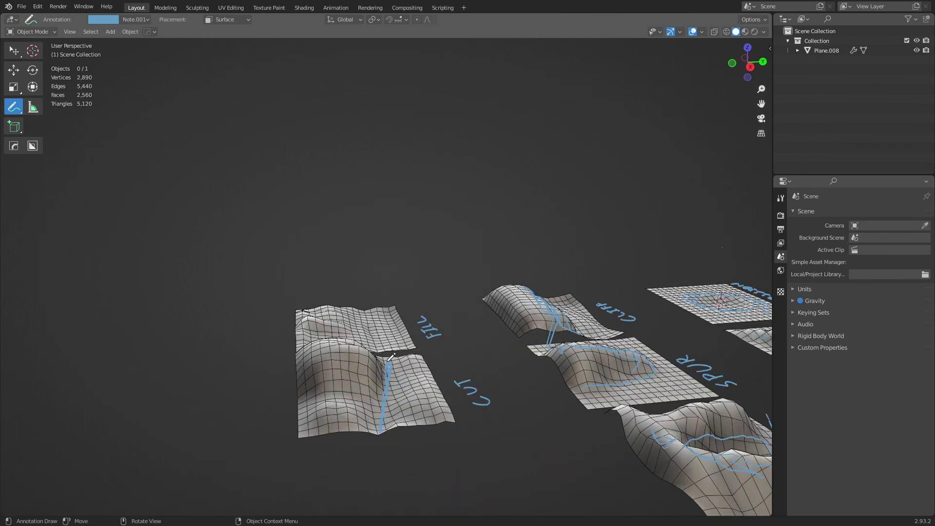
middle_click_drag(440, 307, 420, 350)
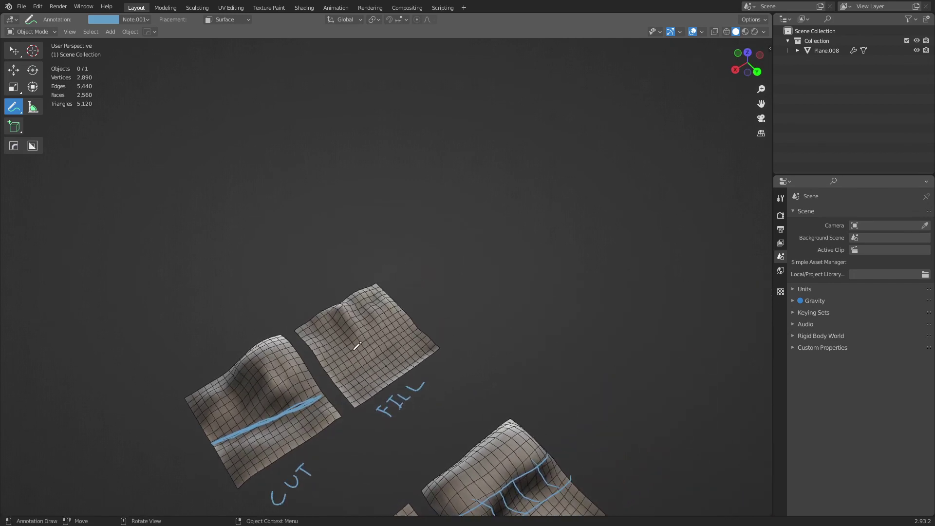
middle_click_drag(351, 345, 370, 330)
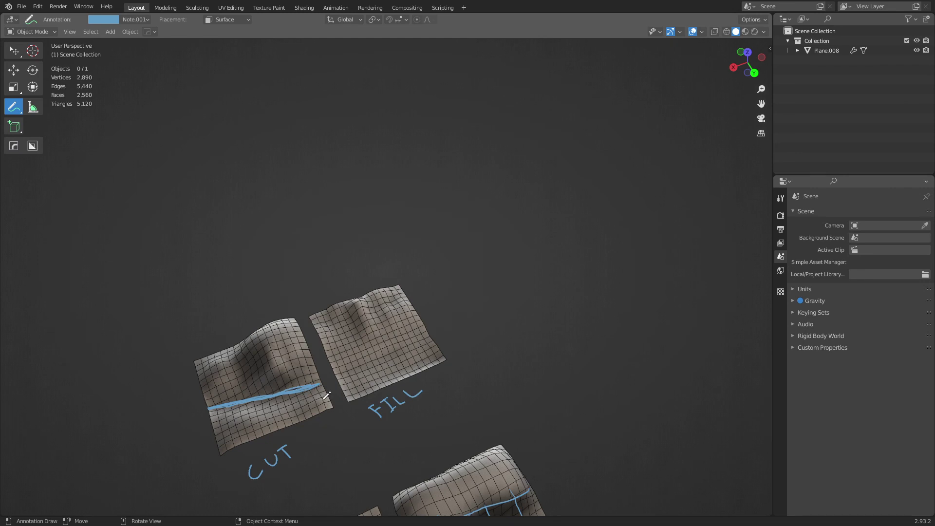
Draw a road line across the Fill model and hatch the filled ground beside it, undoing the last strokes
middle_click_drag(383, 382, 401, 323)
mouse_move(380, 351)
left_mouse_down()
mouse_move(419, 293)
mouse_move(369, 359)
left_mouse_up()
middle_click_drag(371, 352, 360, 364, "shift")
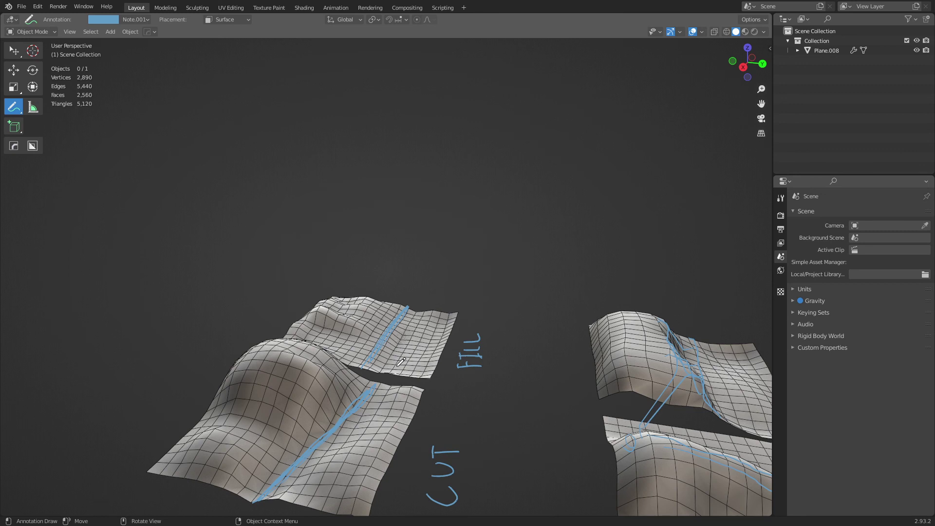
mouse_move(432, 315)
left_mouse_down()
mouse_move(415, 339)
mouse_move(423, 351)
left_mouse_up()
left_click_drag(410, 314, 380, 366)
middle_click_drag(469, 359, 415, 364)
mouse_move(439, 297)
middle_mouse_down("ctrl")
mouse_move(482, 355)
mouse_move(346, 355)
middle_mouse_up("ctrl")
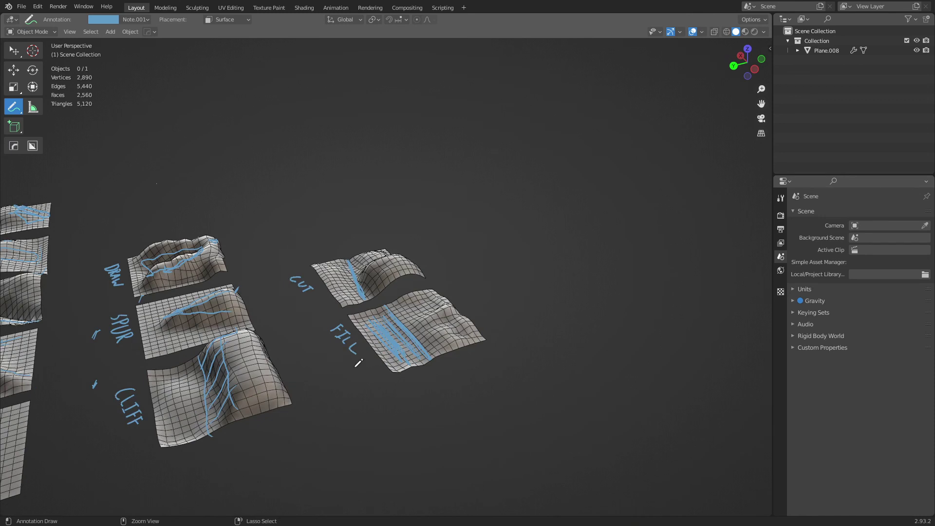
key("ctrl+z")
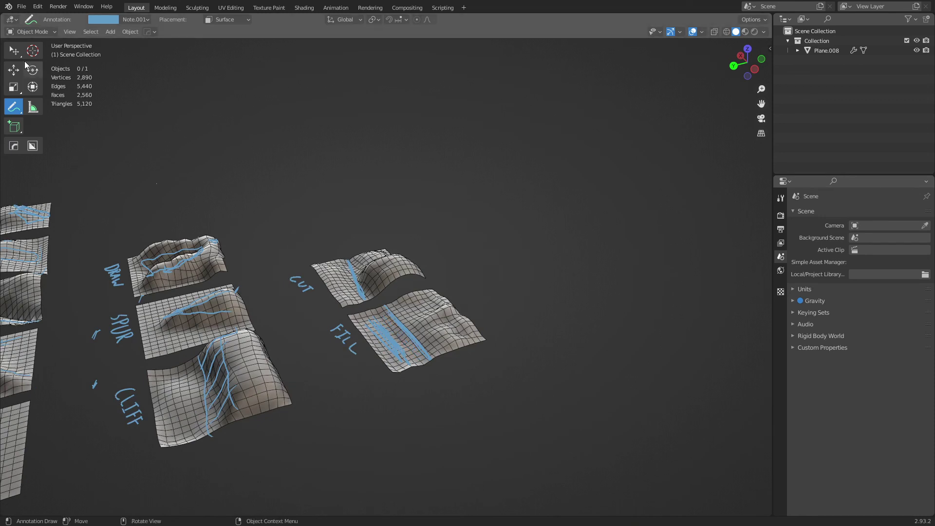
Hide the terrain examples mesh and both annotation layers, Note.001 and Note
left_click(13, 50)
left_click(194, 392)
key("h")
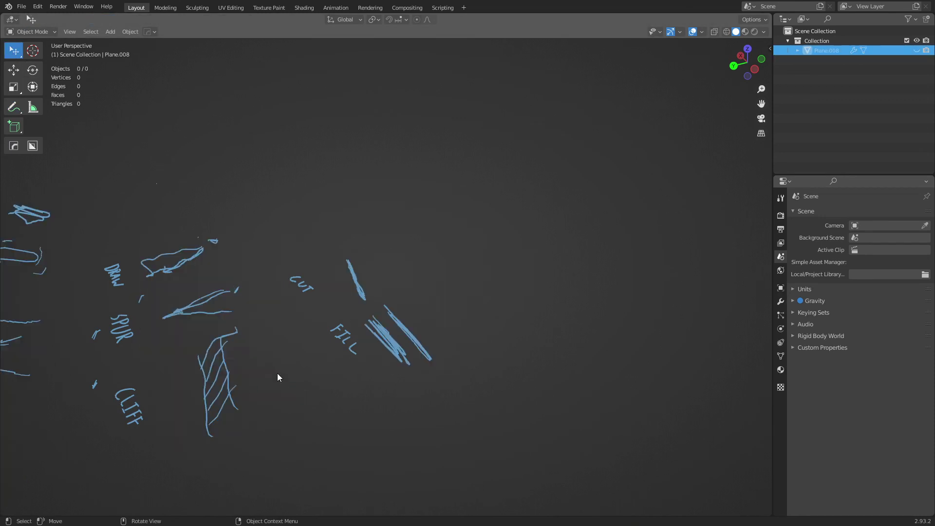
key("n")
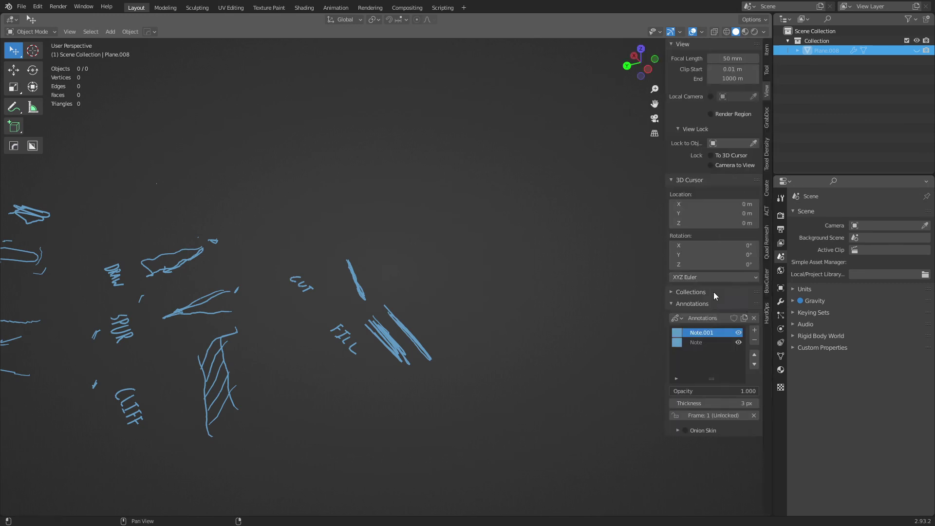
left_click(737, 343)
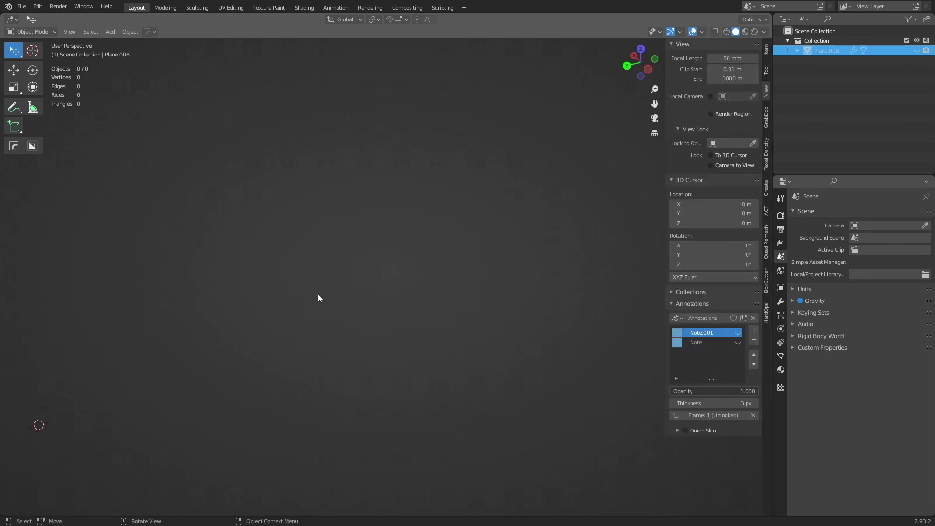
Add a new plane mesh at the 3D cursor and frame it in the view
key("shift+a")
mouse_move(318, 293)
left_click(351, 55)
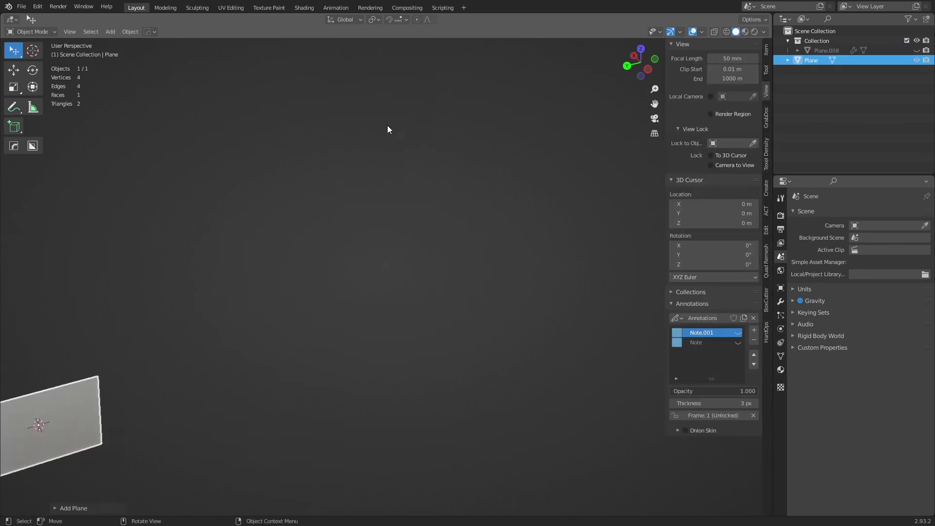
key("grave")
left_click(364, 346)
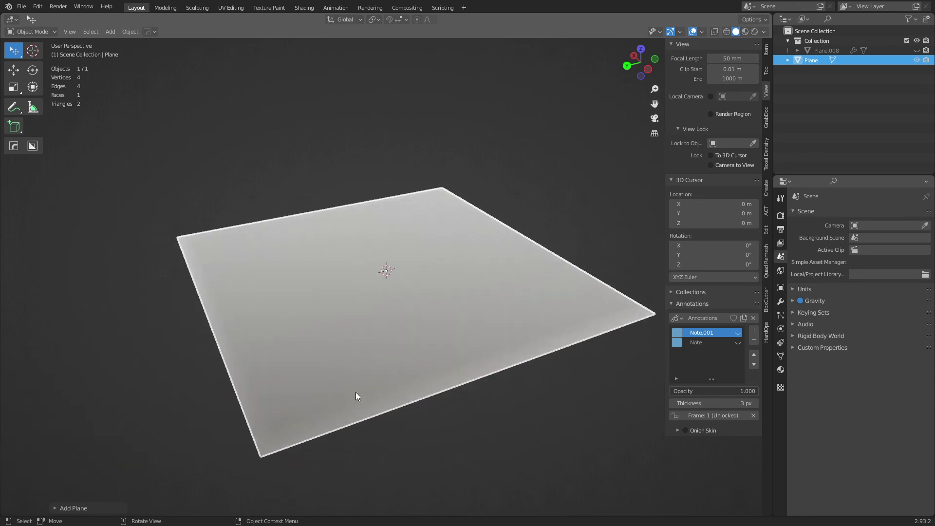
middle_click_drag(349, 387, 385, 323)
Subdivide the new plane in Edit Mode with the number of cuts set to 10
key("ctrl+Tab")
key("n")
key("ctrl+Tab")
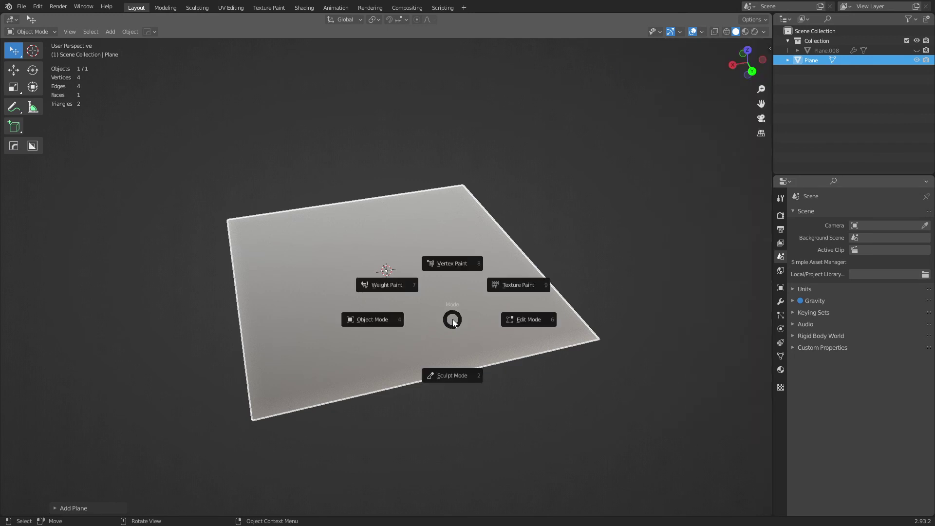
left_click(498, 323)
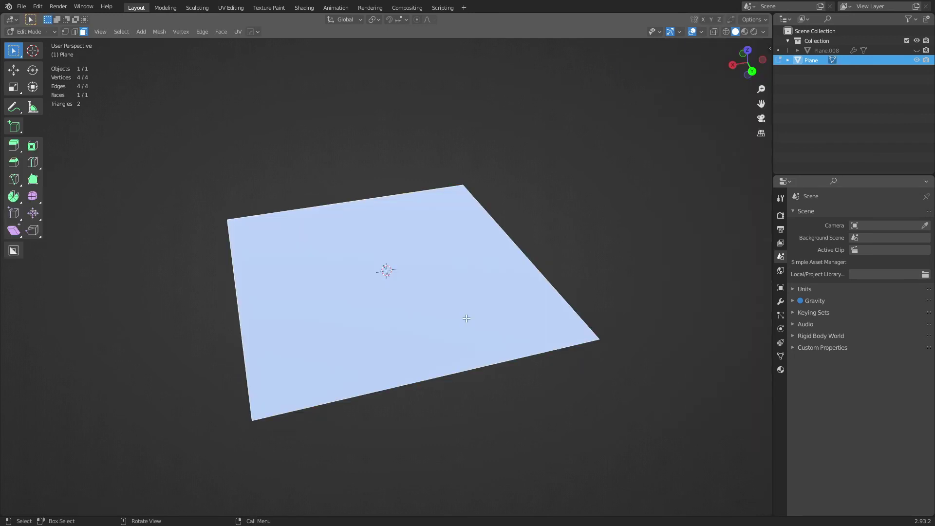
right_click(466, 318)
left_click(461, 314)
left_click(96, 504)
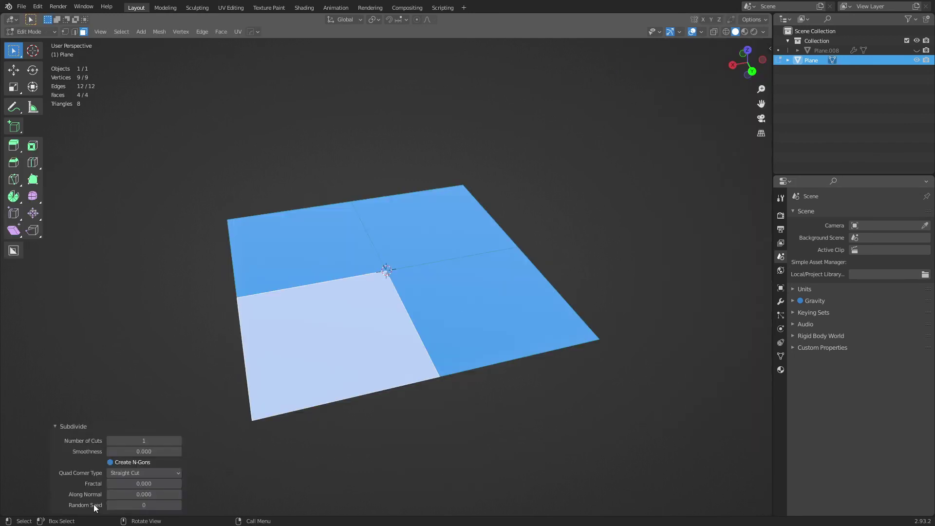
left_click(176, 443)
left_click(176, 443)
left_click(176, 443)
left_click(177, 443)
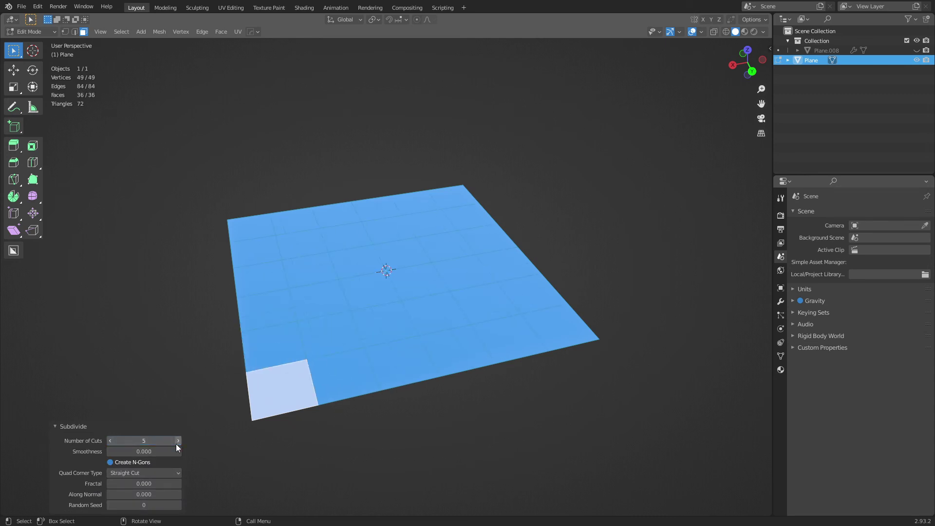
left_click_drag(214, 441, 273, 441)
left_click(509, 446)
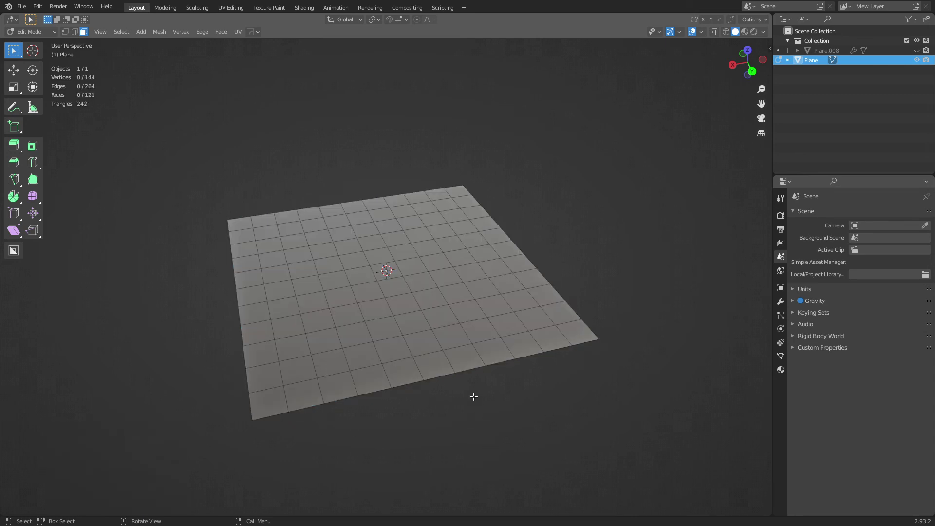
Select the plane's whole mesh and subdivide it again with 10 cuts
key("a")
right_click(474, 318)
left_click(473, 317)
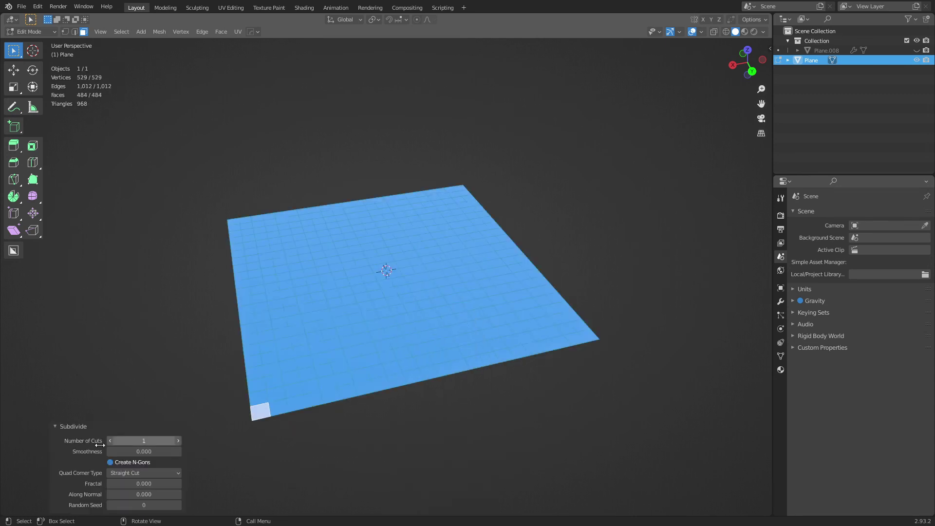
mouse_move(174, 441)
left_mouse_down()
mouse_move(209, 442)
mouse_move(177, 440)
left_mouse_up()
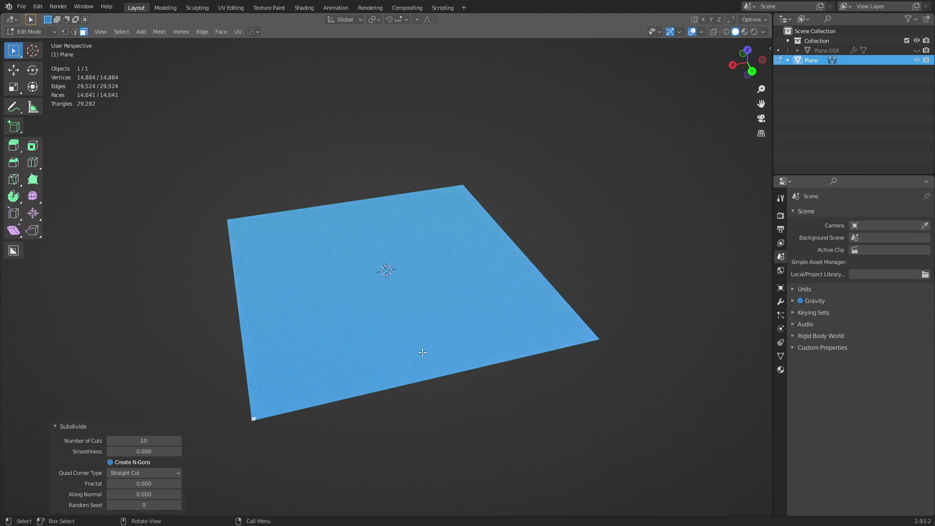
Switch the subdivided plane to Sculpt Mode and choose the Draw sculpting brush
key("ctrl+Tab")
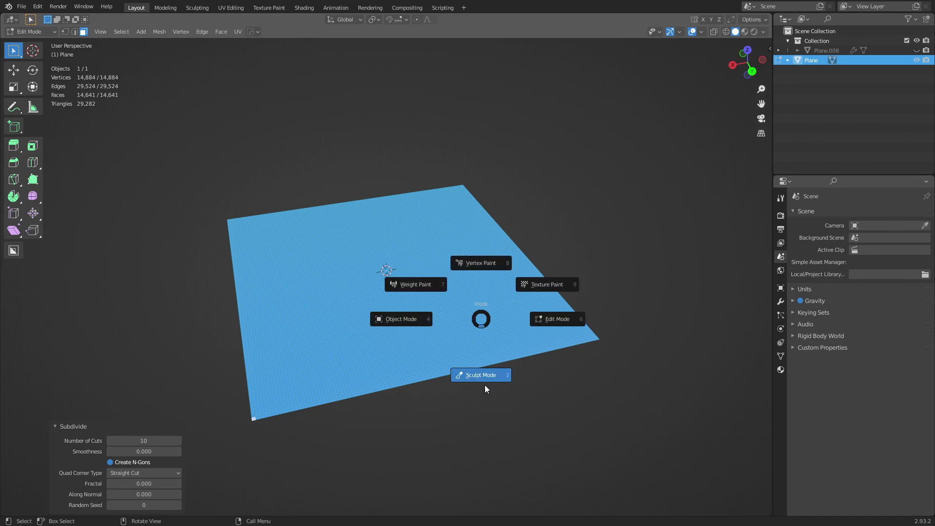
left_click(486, 378)
middle_click_drag(338, 337, 368, 250)
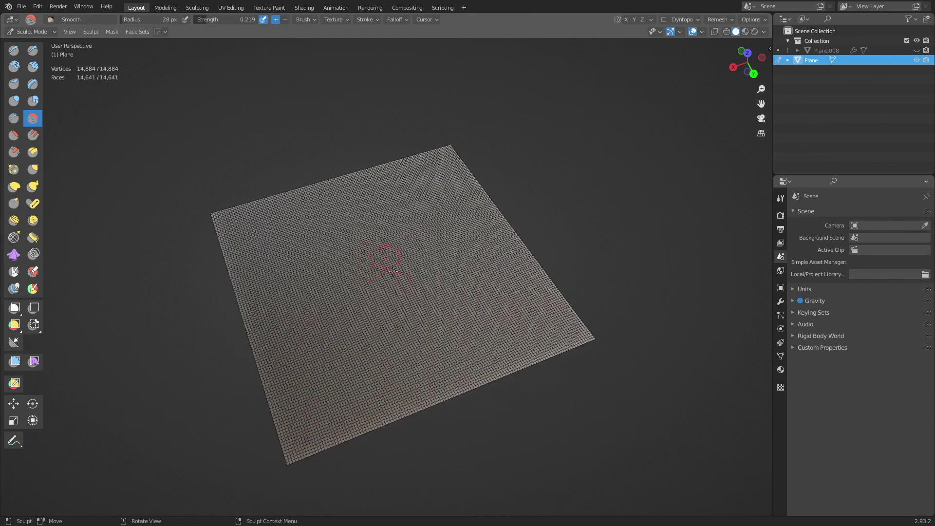
middle_click_drag(415, 336, 425, 323, "shift")
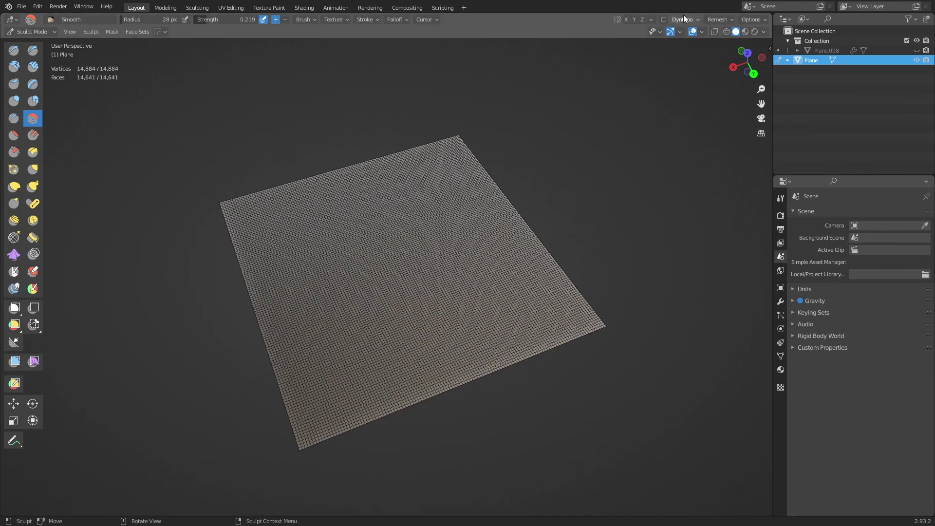
left_click(652, 19)
left_click(14, 50)
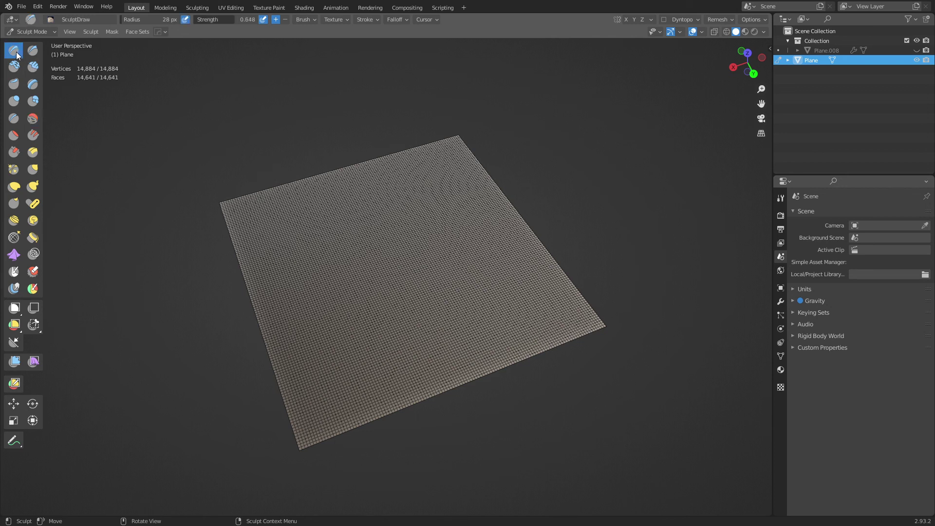
Set the Draw brush's radius to 49 px and hide the plane's wireframe overlay
key("f")
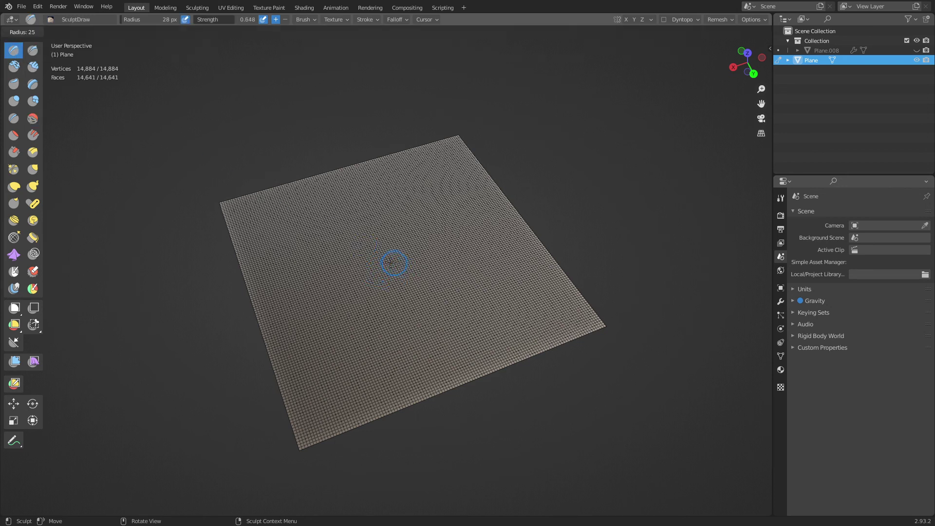
left_click(422, 264)
key("shift+w")
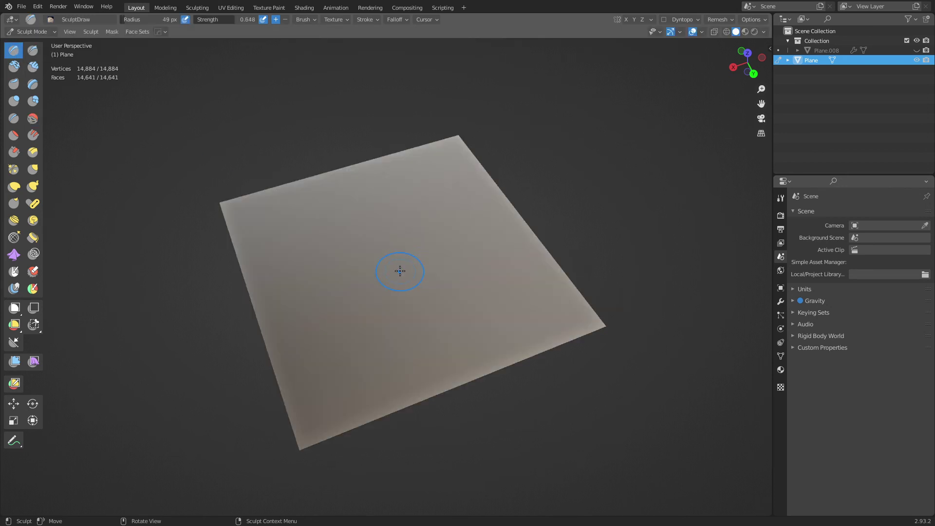
Set the Draw brush's radius to 61 px and its strength to 0.273
middle_click_drag(315, 247, 329, 229)
key("f")
left_click(381, 243)
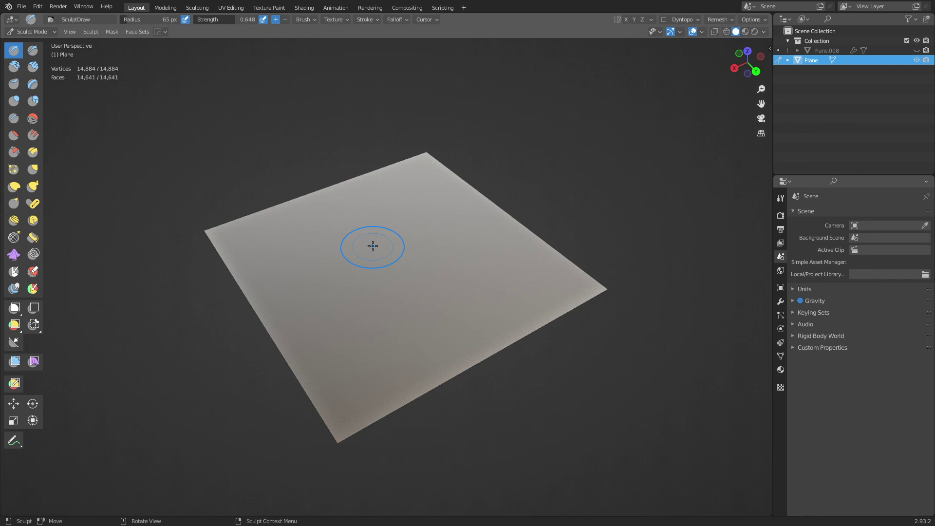
mouse_move(350, 248)
middle_mouse_down()
mouse_move(346, 274)
mouse_move(360, 275)
middle_mouse_up()
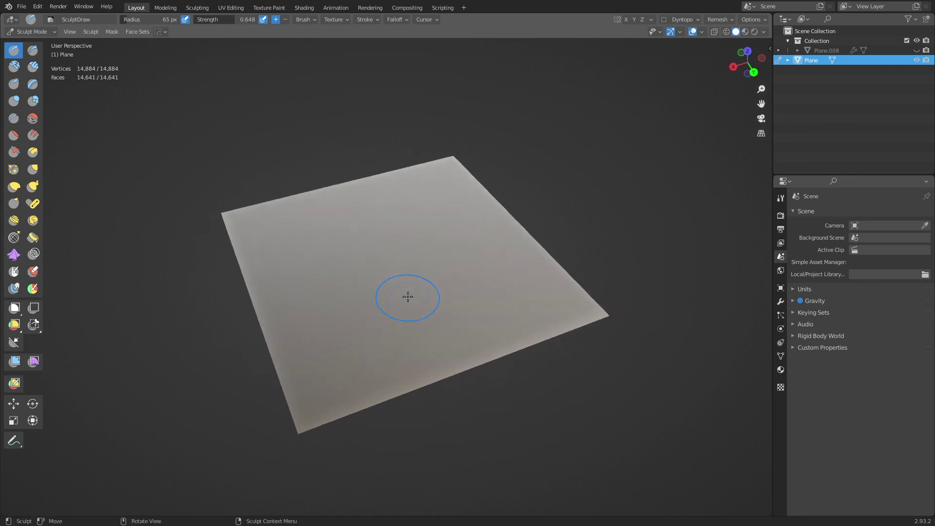
key("f")
left_click(417, 263)
key("shift+f")
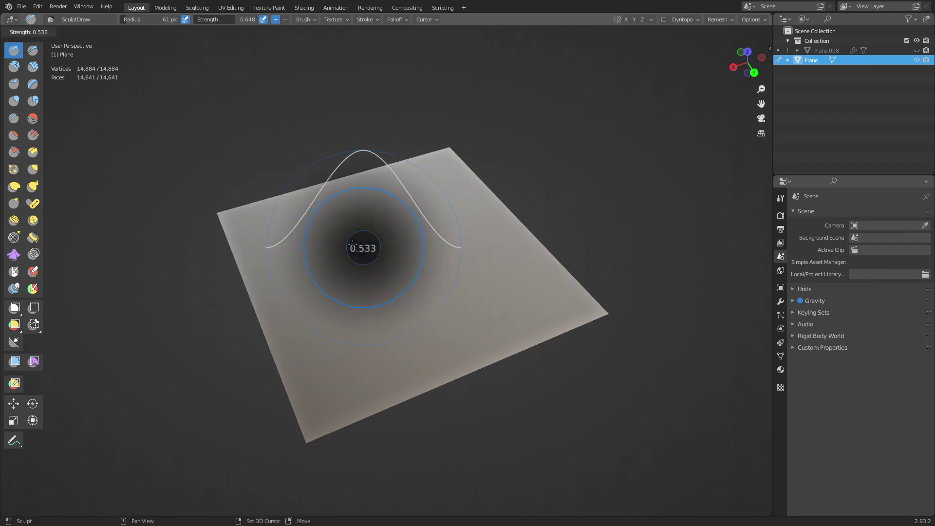
left_click(355, 246)
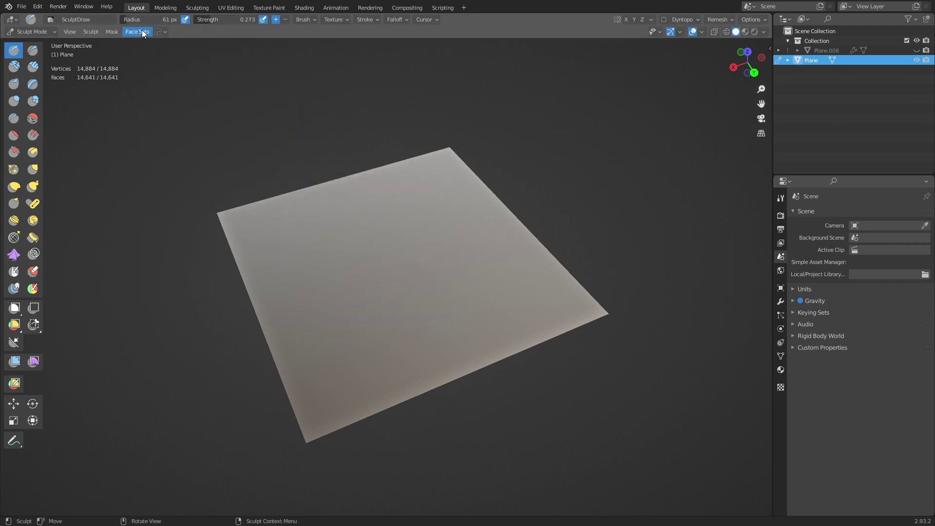
Sculpt a low, irregular ridge line diagonally across the plane with short side branches
mouse_move(406, 229)
left_mouse_down()
mouse_move(411, 204)
mouse_move(402, 201)
mouse_move(347, 274)
left_mouse_up()
mouse_move(391, 216)
left_mouse_down()
mouse_move(447, 199)
mouse_move(443, 180)
mouse_move(377, 258)
left_mouse_up()
left_click_drag(335, 318, 348, 278)
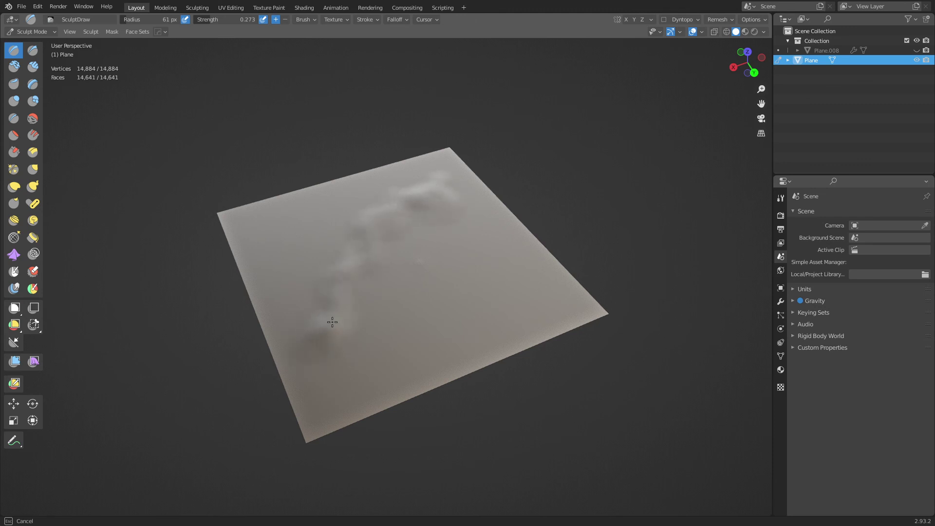
left_click_drag(337, 318, 364, 219)
left_click_drag(379, 292, 380, 272)
Enlarge the Draw brush to a 138 px radius and raise broad mountain masses along the ridge
key("f")
left_click(441, 256)
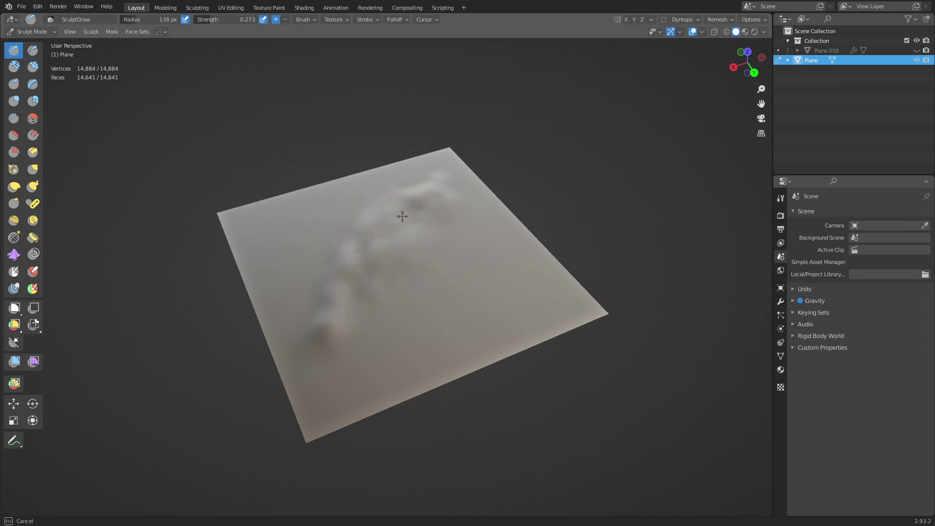
mouse_move(394, 223)
left_mouse_down()
mouse_move(367, 261)
mouse_move(342, 265)
mouse_move(335, 292)
mouse_move(338, 242)
mouse_move(405, 183)
mouse_move(398, 201)
mouse_move(414, 220)
mouse_move(449, 217)
left_mouse_up()
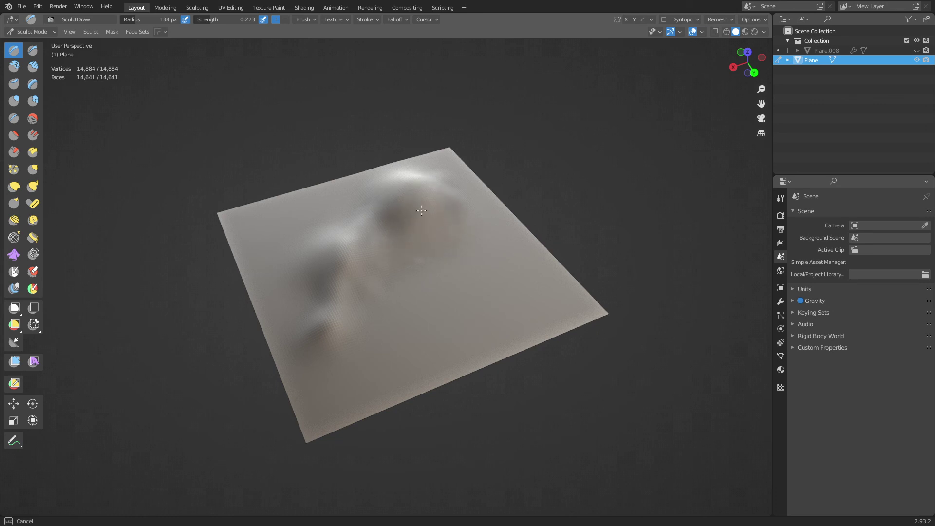
left_click_drag(460, 245, 354, 253)
Reduce the Draw brush radius to 75 px and raise the saddle and slopes between the main peaks
key("f")
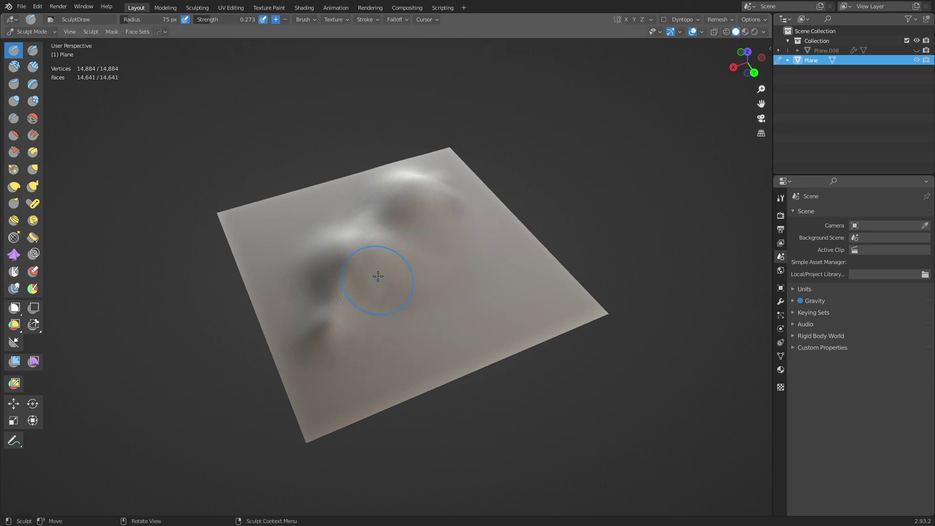
left_click(382, 268)
mouse_move(397, 254)
left_mouse_down()
mouse_move(415, 295)
mouse_move(386, 229)
mouse_move(418, 279)
left_mouse_up()
mouse_move(419, 286)
middle_mouse_down()
mouse_move(401, 239)
mouse_move(411, 287)
middle_mouse_up()
left_click_drag(384, 224, 413, 260)
middle_click_drag(413, 261, 371, 242)
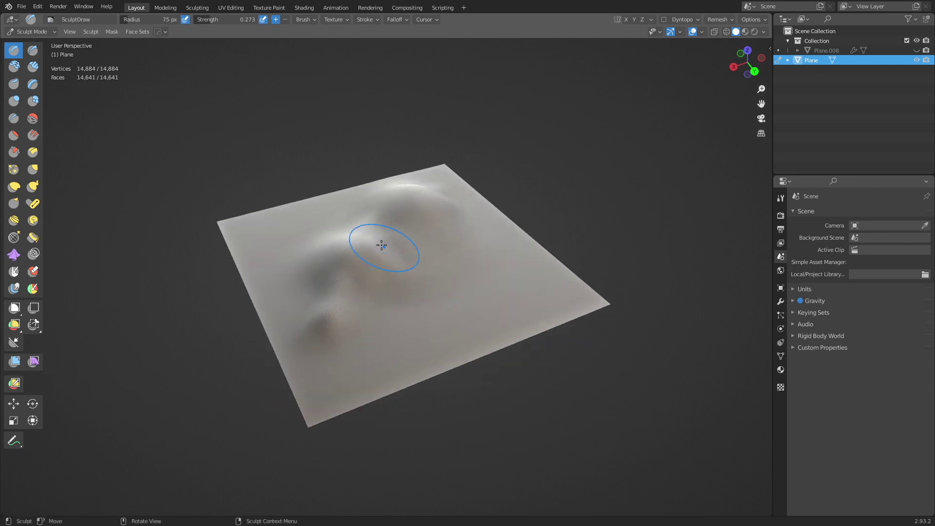
mouse_move(371, 242)
left_mouse_down()
mouse_move(382, 252)
mouse_move(349, 237)
mouse_move(357, 245)
left_mouse_up()
Reduce the Draw brush radius to 36 px and sculpt narrow crests along the tops of the peaks
key("f")
left_click(375, 253)
middle_click_drag(366, 255, 360, 264)
mouse_move(359, 265)
left_mouse_down()
mouse_move(348, 255)
mouse_move(374, 249)
mouse_move(360, 254)
left_mouse_up()
mouse_move(419, 188)
left_mouse_down()
mouse_move(412, 168)
mouse_move(393, 182)
mouse_move(403, 180)
mouse_move(399, 207)
mouse_move(416, 196)
mouse_move(402, 189)
mouse_move(389, 210)
left_mouse_up()
mouse_move(354, 245)
left_mouse_down()
mouse_move(333, 258)
mouse_move(320, 248)
left_mouse_up()
Add fine side ridges to the mountain's middle section and the back slope of the larger peak
middle_click_drag(381, 290, 345, 271)
mouse_move(345, 271)
left_mouse_down()
mouse_move(328, 291)
mouse_move(357, 285)
mouse_move(361, 275)
left_mouse_up()
middle_click_drag(407, 285, 389, 271)
mouse_move(389, 270)
left_mouse_down()
mouse_move(387, 261)
mouse_move(380, 272)
left_mouse_up()
mouse_move(379, 273)
middle_mouse_down()
mouse_move(450, 277)
mouse_move(371, 228)
mouse_move(376, 292)
mouse_move(371, 273)
middle_mouse_up()
mouse_move(371, 273)
left_mouse_down()
mouse_move(364, 269)
mouse_move(381, 267)
mouse_move(374, 295)
mouse_move(397, 302)
mouse_move(370, 273)
mouse_move(375, 258)
left_mouse_up()
mouse_move(375, 258)
middle_mouse_down()
mouse_move(440, 287)
mouse_move(470, 284)
middle_mouse_up()
mouse_move(319, 267)
left_mouse_down()
mouse_move(309, 273)
mouse_move(335, 285)
mouse_move(312, 289)
left_mouse_up()
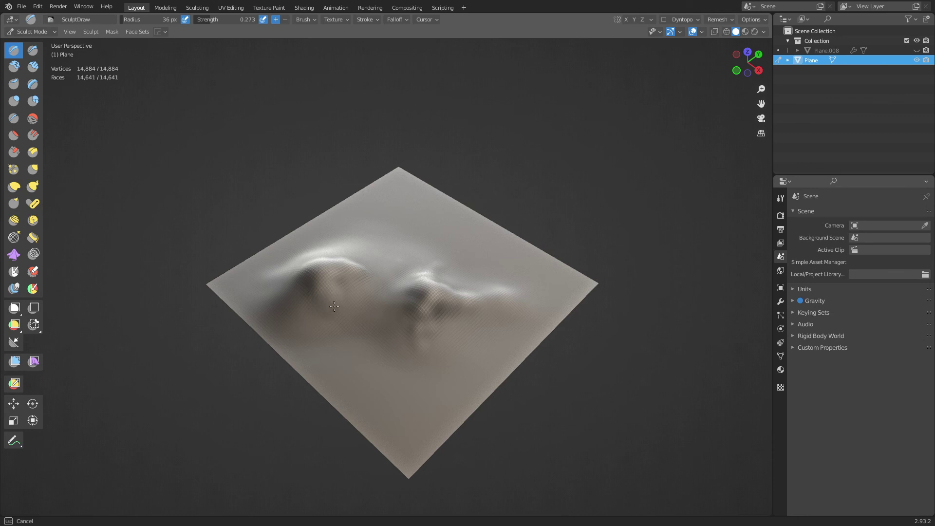
mouse_move(339, 308)
left_mouse_down()
mouse_move(327, 306)
mouse_move(326, 280)
mouse_move(310, 260)
left_mouse_up()
Extend the fine ridge detail around the mountain range, working on the crest and slopes from several sides
middle_click_drag(412, 267, 379, 245)
mouse_move(379, 246)
left_mouse_down()
mouse_move(351, 249)
mouse_move(360, 237)
mouse_move(385, 256)
mouse_move(352, 224)
mouse_move(341, 228)
mouse_move(335, 273)
left_mouse_up()
mouse_move(335, 272)
middle_mouse_down()
mouse_move(427, 278)
mouse_move(375, 318)
mouse_move(401, 351)
mouse_move(386, 341)
middle_mouse_up()
mouse_move(386, 340)
left_mouse_down()
mouse_move(386, 351)
mouse_move(374, 325)
mouse_move(342, 313)
mouse_move(377, 326)
left_mouse_up()
middle_click_drag(377, 326, 325, 285)
mouse_move(325, 285)
left_mouse_down()
mouse_move(330, 274)
mouse_move(321, 269)
left_mouse_up()
mouse_move(320, 269)
middle_mouse_down()
mouse_move(350, 316)
mouse_move(328, 309)
middle_mouse_up()
mouse_move(328, 304)
left_mouse_down()
mouse_move(334, 328)
mouse_move(330, 279)
left_mouse_up()
mouse_move(330, 279)
middle_mouse_down()
mouse_move(341, 257)
mouse_move(330, 309)
mouse_move(299, 322)
middle_mouse_up()
mouse_move(300, 323)
left_mouse_down()
mouse_move(311, 317)
mouse_move(297, 329)
mouse_move(316, 293)
mouse_move(325, 304)
mouse_move(317, 290)
left_mouse_up()
mouse_move(317, 289)
middle_mouse_down()
mouse_move(321, 251)
mouse_move(362, 314)
mouse_move(335, 327)
mouse_move(390, 253)
middle_mouse_up()
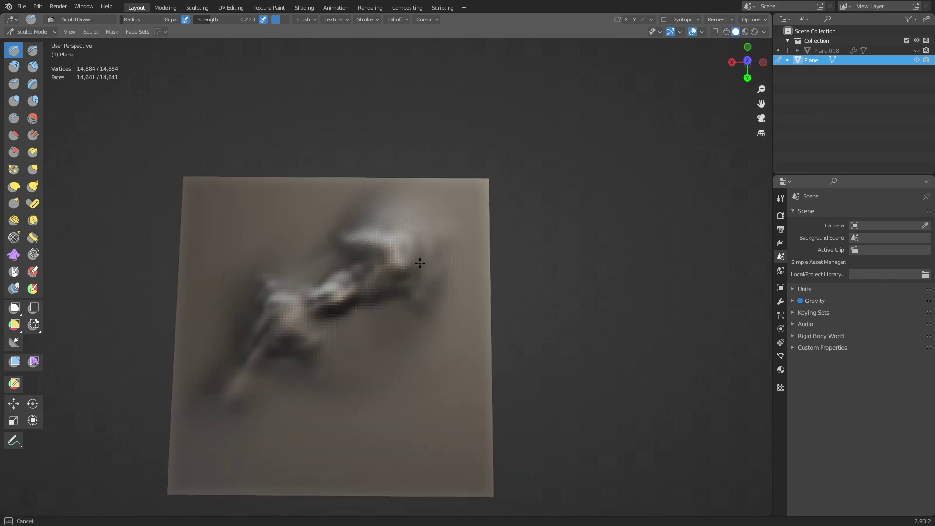
Set the Draw brush radius to 79 px and thicken the peaks, the connecting ridge and the lower end
key("f")
left_click(397, 234)
left_click_drag(396, 234, 402, 246)
mouse_move(286, 306)
left_mouse_down()
mouse_move(277, 292)
mouse_move(292, 301)
mouse_move(294, 361)
mouse_move(263, 319)
mouse_move(275, 297)
mouse_move(293, 327)
left_mouse_up()
mouse_move(413, 280)
left_mouse_down()
mouse_move(426, 263)
mouse_move(420, 292)
mouse_move(431, 266)
mouse_move(389, 214)
mouse_move(401, 236)
mouse_move(441, 226)
mouse_move(373, 207)
mouse_move(366, 232)
mouse_move(358, 222)
mouse_move(381, 246)
mouse_move(334, 282)
mouse_move(341, 270)
left_mouse_up()
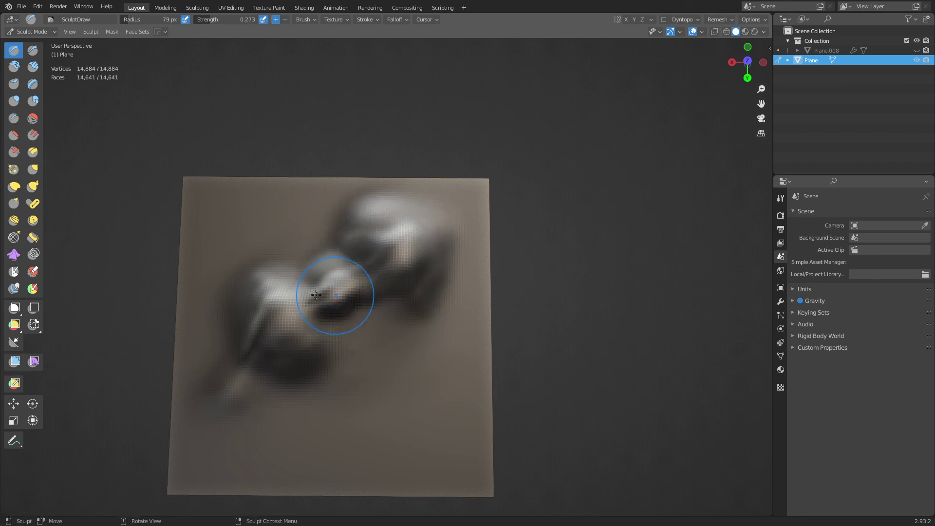
mouse_move(316, 279)
left_mouse_down()
mouse_move(324, 268)
mouse_move(336, 271)
mouse_move(356, 311)
mouse_move(353, 341)
mouse_move(336, 320)
left_mouse_up()
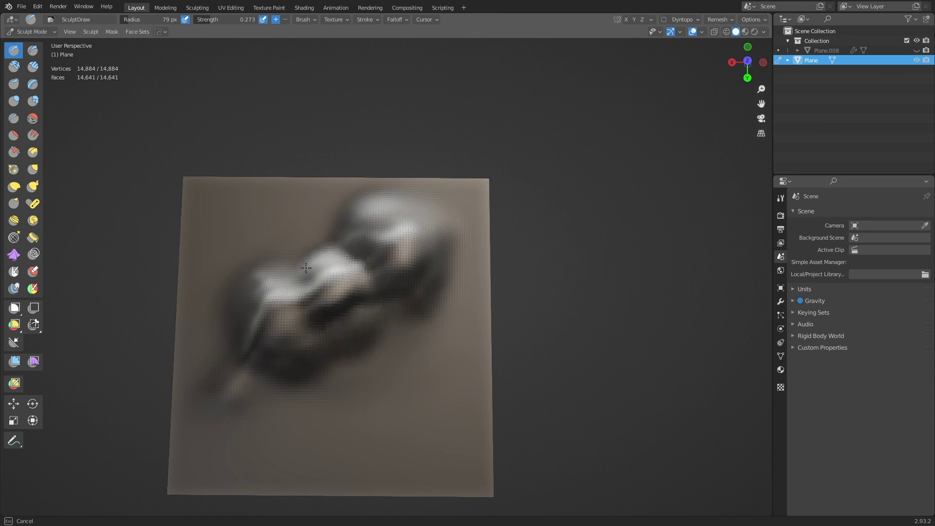
mouse_move(319, 260)
left_mouse_down()
mouse_move(348, 256)
mouse_move(377, 275)
mouse_move(379, 301)
left_mouse_up()
mouse_move(256, 344)
left_mouse_down()
mouse_move(238, 379)
mouse_move(293, 360)
left_mouse_up()
Enlarge the Draw brush to a 153 px radius and widen the mountain's flanks on both sides
mouse_move(386, 303)
middle_mouse_down()
mouse_move(334, 334)
mouse_move(384, 286)
mouse_move(357, 273)
mouse_move(477, 202)
mouse_move(437, 221)
middle_mouse_up()
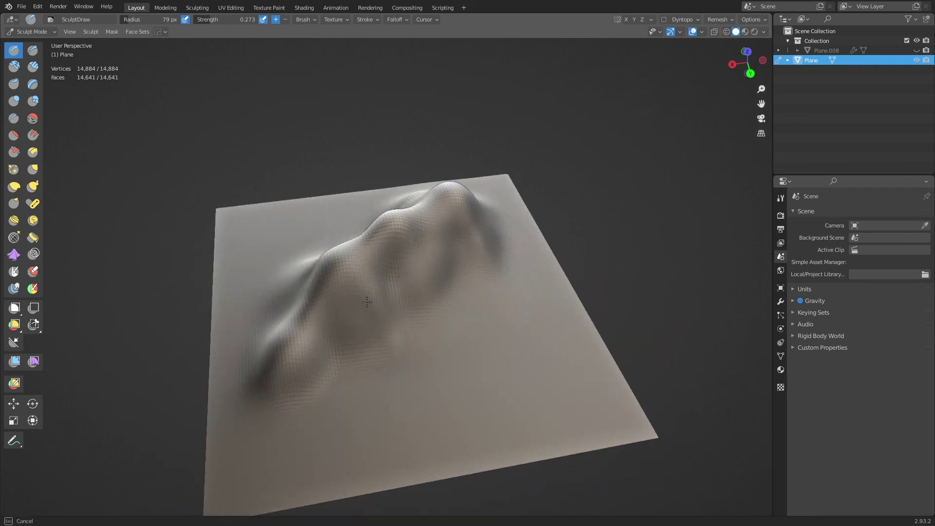
key("f")
left_click(388, 305)
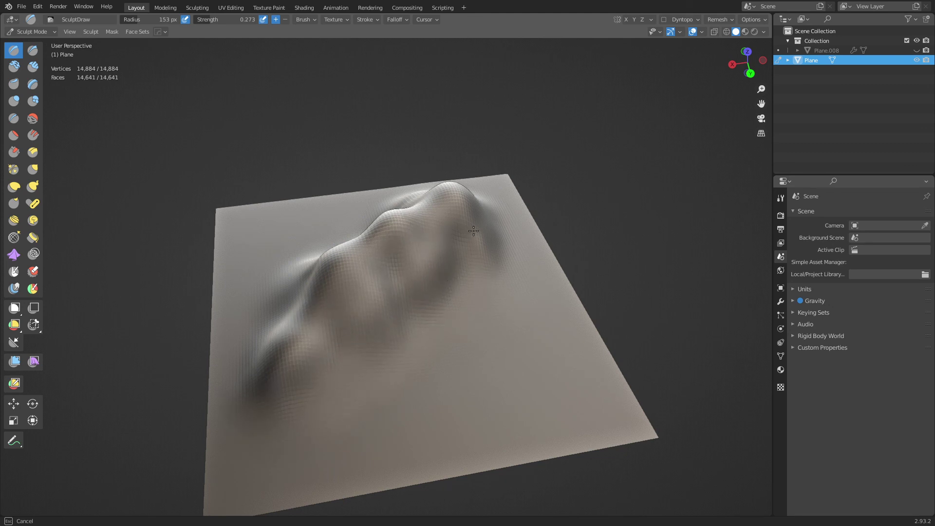
left_click_drag(497, 236, 496, 246)
middle_click_drag(311, 329, 451, 335)
left_click_drag(434, 292, 409, 336)
mouse_move(271, 303)
middle_mouse_down()
mouse_move(439, 338)
mouse_move(362, 345)
mouse_move(438, 302)
middle_mouse_up()
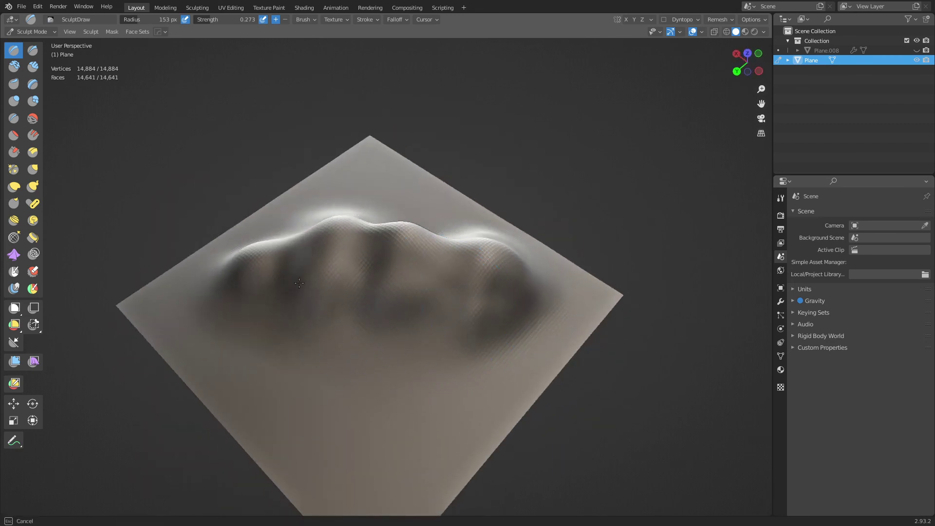
left_click_drag(307, 259, 302, 244)
mouse_move(396, 266)
left_mouse_down()
mouse_move(326, 267)
mouse_move(314, 228)
mouse_move(294, 255)
mouse_move(247, 244)
mouse_move(202, 266)
left_mouse_up()
middle_click_drag(366, 303, 386, 298)
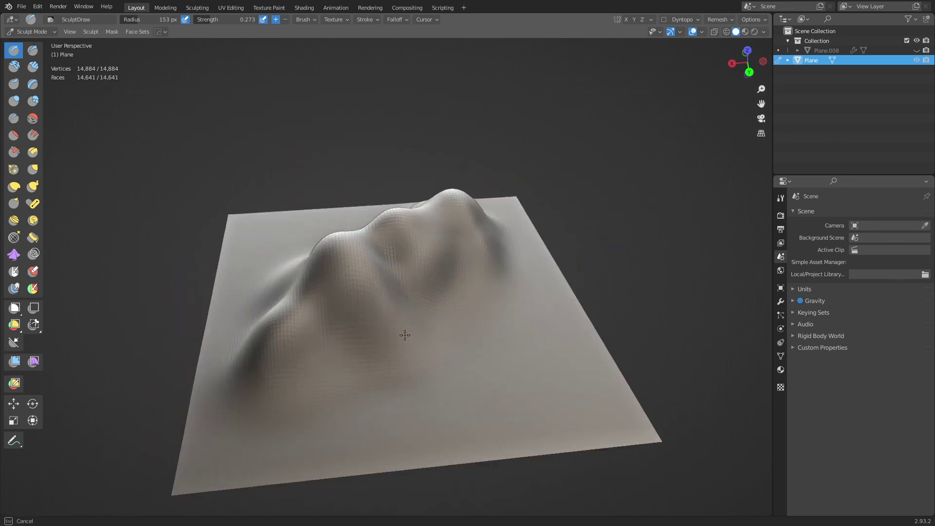
Set the Draw brush radius to 112 px and sculpt broad spurs descending from the peaks on both flanks
mouse_move(411, 338)
middle_mouse_down()
mouse_move(418, 334)
mouse_move(365, 313)
middle_mouse_up()
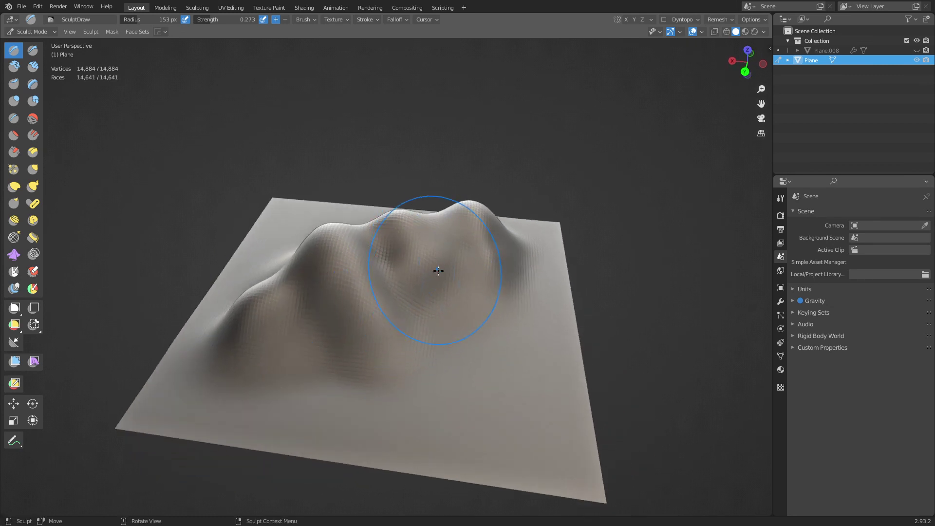
key("f")
left_click(409, 269)
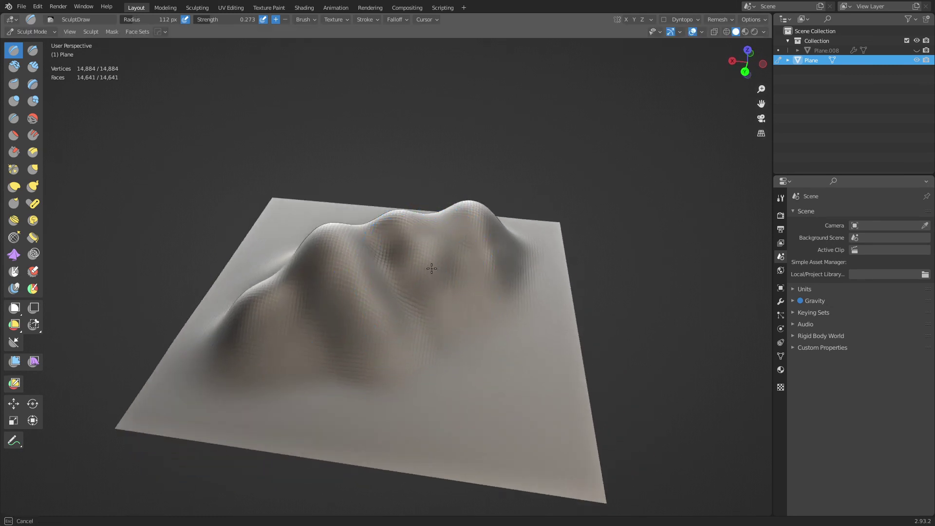
middle_click_drag(476, 288, 341, 385)
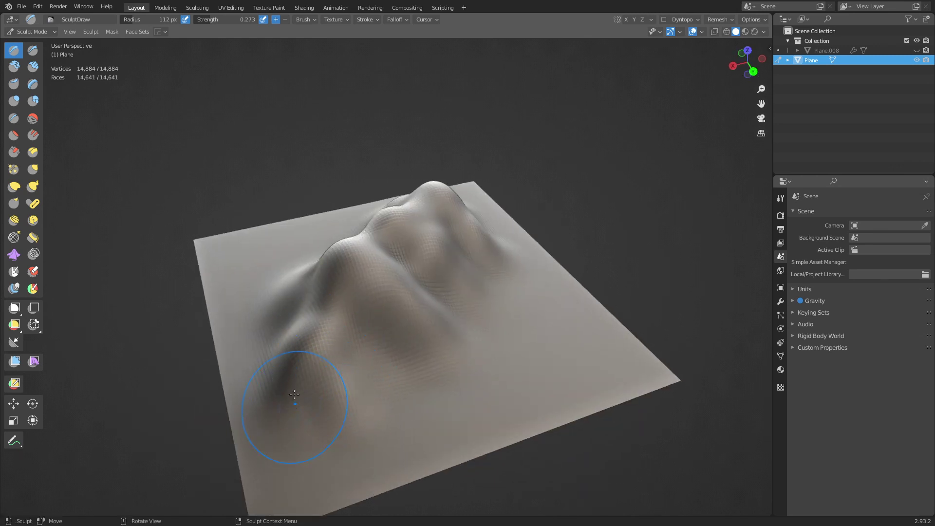
middle_click_drag(295, 406, 422, 376)
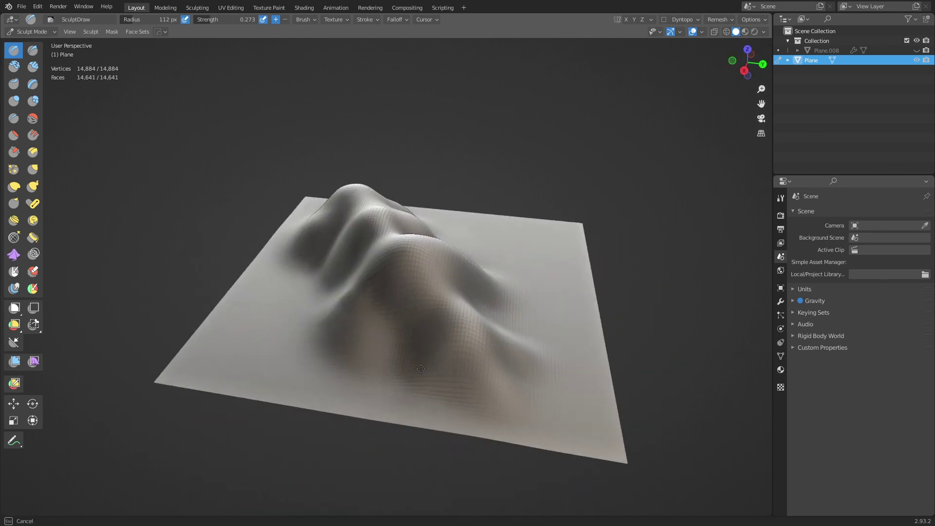
mouse_move(386, 334)
middle_mouse_down()
mouse_move(424, 293)
mouse_move(399, 309)
mouse_move(395, 260)
mouse_move(392, 311)
middle_mouse_up()
mouse_move(386, 278)
left_mouse_down()
mouse_move(409, 359)
mouse_move(385, 286)
mouse_move(382, 296)
left_mouse_up()
left_click_drag(293, 308, 331, 345)
middle_click_drag(342, 350, 333, 360)
Reduce the Draw brush radius to 56 px and sculpt narrow spur ridges from the crest down the slope
key("f")
left_click(393, 326)
left_click_drag(364, 268, 349, 263)
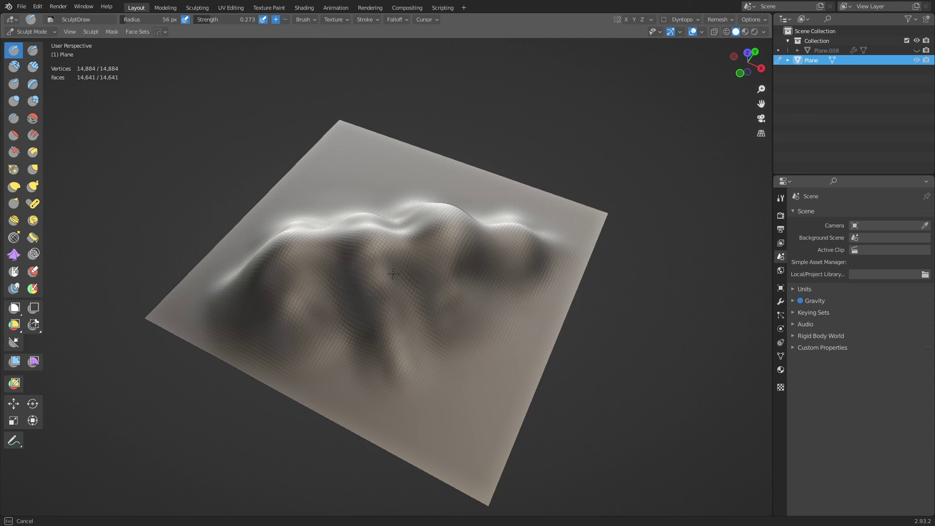
left_click_drag(369, 266, 365, 268)
left_click_drag(318, 286, 313, 322)
left_click_drag(328, 367, 294, 298)
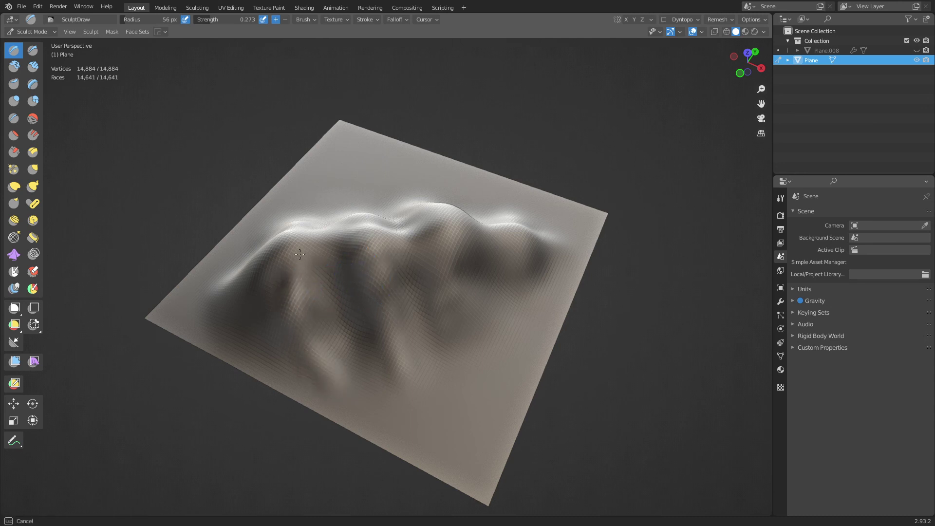
left_click_drag(294, 256, 294, 255)
left_click_drag(459, 261, 455, 293)
Refine the spur beside the tallest saddle and set the Draw brush radius to 67 px
mouse_move(456, 292)
middle_mouse_down()
mouse_move(462, 278)
mouse_move(445, 336)
middle_mouse_up()
key("f")
left_click(474, 334)
left_click_drag(445, 353, 445, 353)
key("f")
mouse_move(448, 311)
left_mouse_down()
mouse_move(453, 303)
mouse_move(443, 294)
left_mouse_up()
left_click(491, 296)
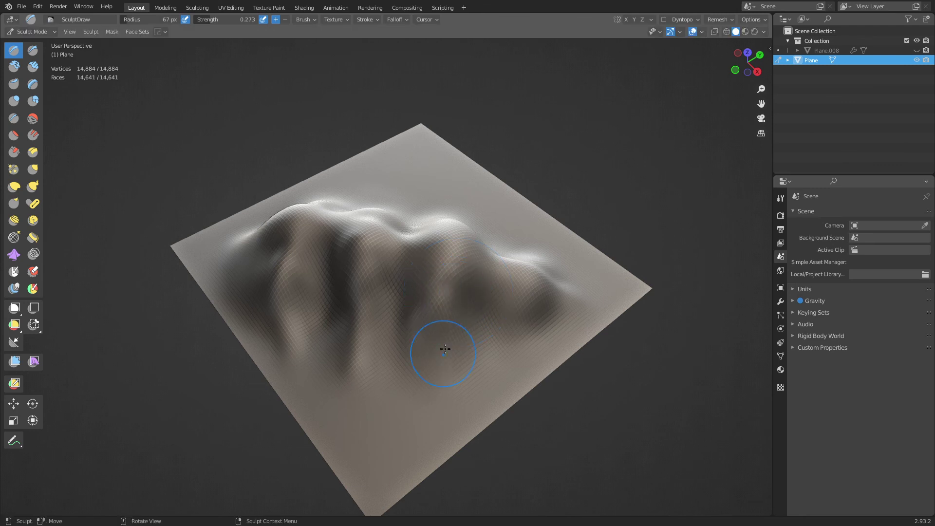
middle_click_drag(446, 334, 297, 306)
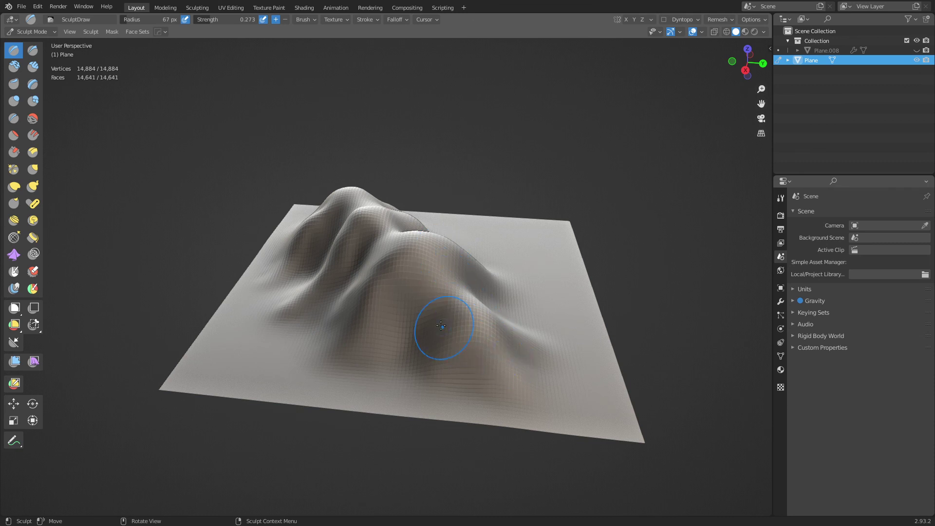
middle_click_drag(403, 323, 417, 271)
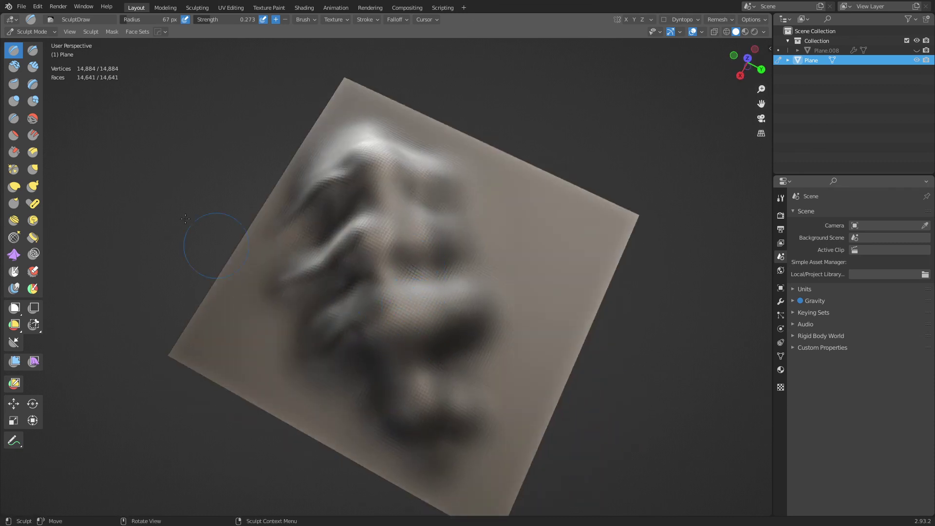
Choose the Draw Sharp brush, open its stroke settings, then try a stroke across the crest and undo it
left_click(32, 50)
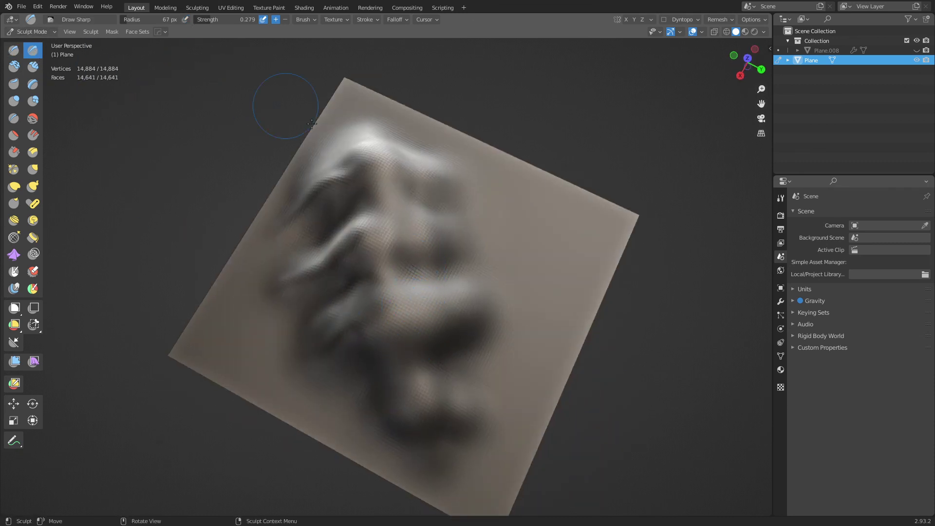
left_click(360, 19)
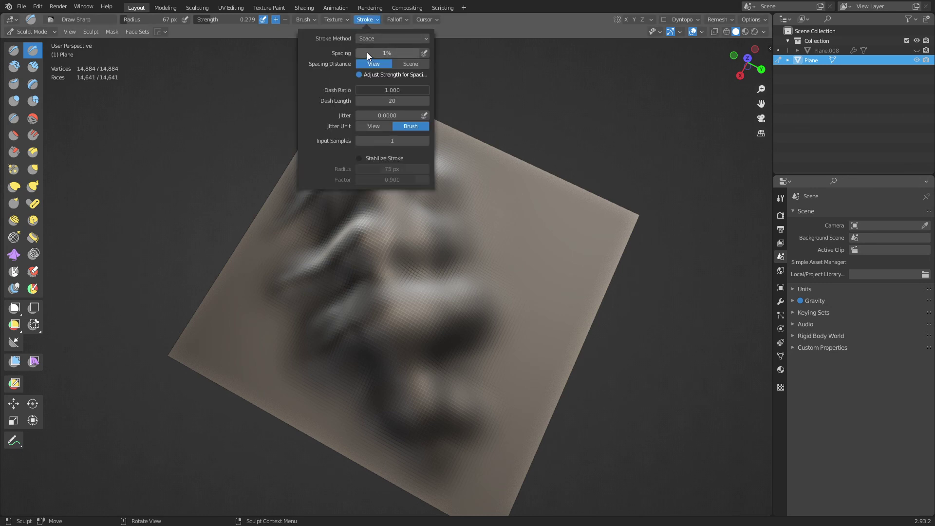
mouse_move(366, 218)
left_mouse_down()
mouse_move(366, 250)
mouse_move(381, 222)
mouse_move(375, 263)
left_mouse_up()
key("ctrl+z")
Set the Draw Sharp brush to a 62 px radius and 0.461 strength, then try a crest stroke and undo it
key("f")
left_click(379, 247)
key("shift+f")
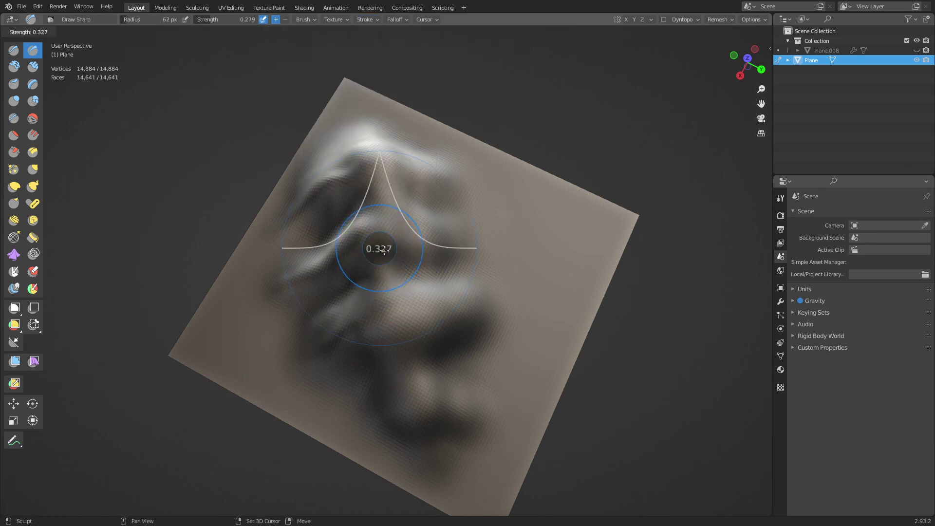
left_click(372, 253)
left_click_drag(372, 253, 385, 163)
key("ctrl+z")
middle_click_drag(380, 240, 380, 257, "shift")
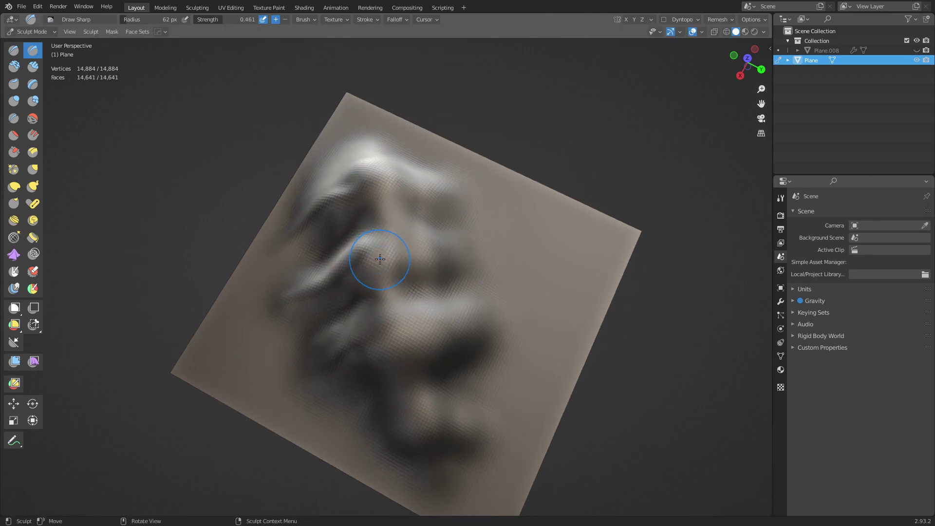
Raise small pointed summits with Draw Sharp on the main peaks and the upper parts of their spurs
mouse_move(366, 258)
left_mouse_down()
mouse_move(382, 257)
mouse_move(389, 278)
left_mouse_up()
middle_click_drag(389, 278, 383, 240)
left_click_drag(382, 236, 382, 241)
left_click_drag(449, 276, 450, 281)
middle_click_drag(388, 224, 399, 247)
left_click_drag(406, 234, 409, 240)
left_click_drag(329, 205, 368, 184)
left_click_drag(539, 344, 541, 335)
left_click_drag(518, 361, 520, 358)
left_click_drag(310, 247, 302, 197)
Raise more sharp high points partway down the spurs and around the lowest peak on both flanks
mouse_move(517, 276)
middle_mouse_down()
mouse_move(438, 229)
mouse_move(445, 248)
mouse_move(417, 278)
mouse_move(430, 306)
middle_mouse_up()
left_click_drag(430, 306, 445, 315)
mouse_move(365, 317)
middle_mouse_down()
mouse_move(396, 396)
mouse_move(418, 351)
middle_mouse_up()
left_click_drag(448, 363, 444, 375)
left_click_drag(491, 395, 498, 393)
middle_click_drag(498, 393, 365, 344)
left_click_drag(366, 345, 373, 348)
middle_click_drag(356, 315, 346, 317)
left_click_drag(346, 317, 347, 318)
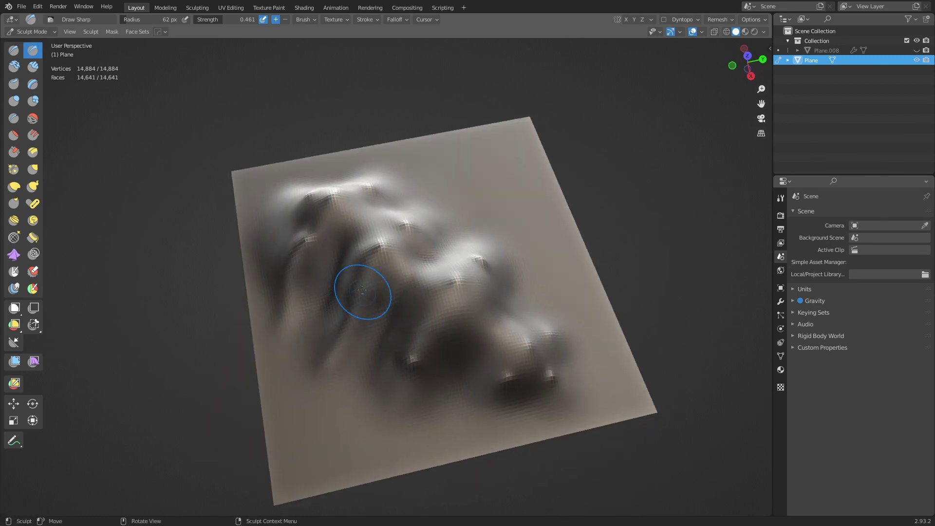
mouse_move(362, 286)
left_mouse_down()
mouse_move(345, 331)
mouse_move(401, 324)
left_mouse_up()
mouse_move(401, 323)
middle_mouse_down()
mouse_move(386, 302)
mouse_move(433, 298)
middle_mouse_up()
mouse_move(400, 367)
left_mouse_down()
mouse_move(382, 373)
mouse_move(379, 358)
left_mouse_up()
middle_click_drag(375, 292, 407, 350)
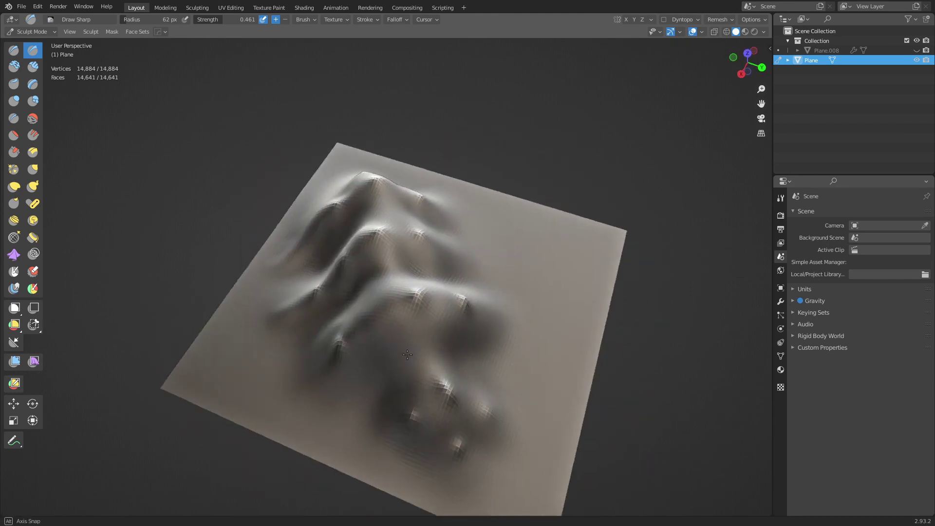
middle_click_drag(434, 295, 431, 291)
Reduce the Draw Sharp brush radius to 43 px
key("f")
left_click(410, 328)
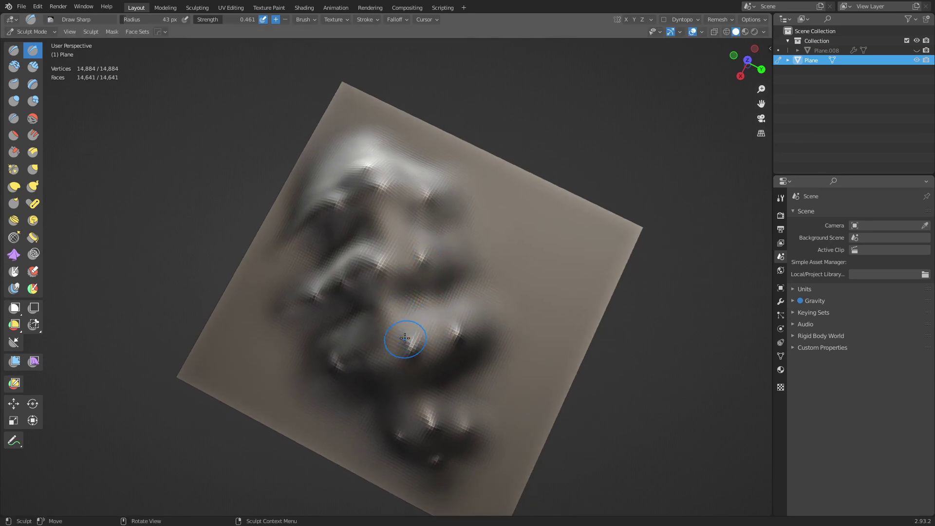
middle_click_drag(405, 328, 425, 332)
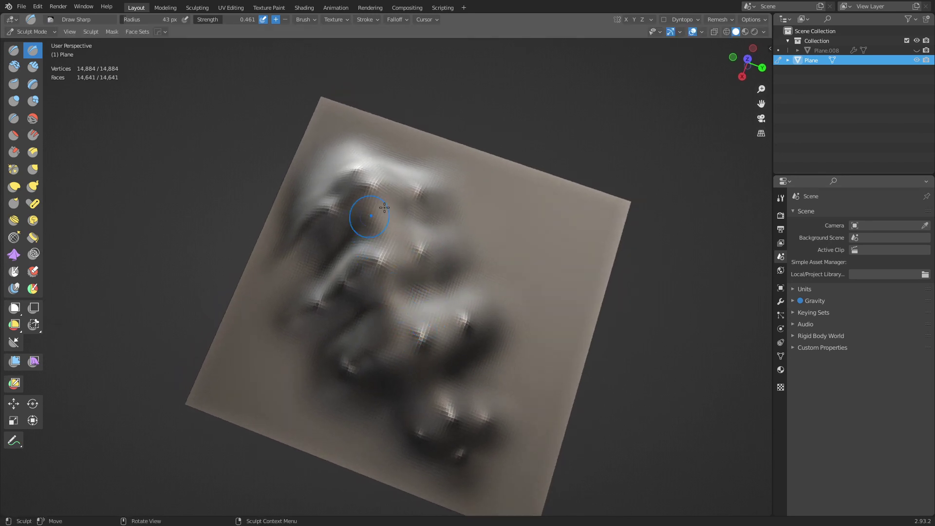
left_click_drag(417, 331, 421, 330)
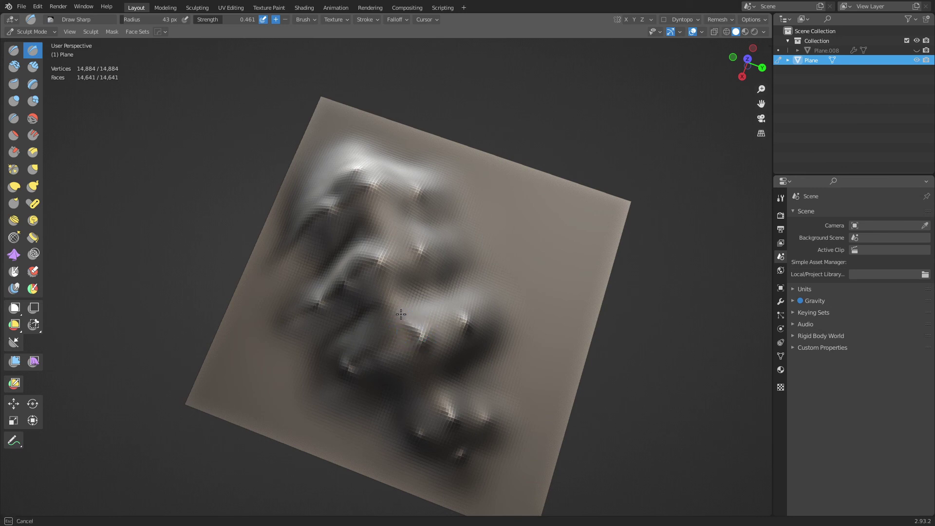
mouse_move(389, 265)
left_mouse_down()
mouse_move(394, 326)
mouse_move(395, 282)
left_mouse_up()
key("ctrl+z")
left_click_drag(422, 335, 400, 316)
left_click_drag(389, 265, 389, 338)
key("ctrl+z")
left_click_drag(379, 256, 373, 197)
key("ctrl+z")
mouse_move(388, 258)
left_mouse_down()
mouse_move(376, 195)
mouse_move(384, 253)
left_mouse_up()
key("ctrl+z")
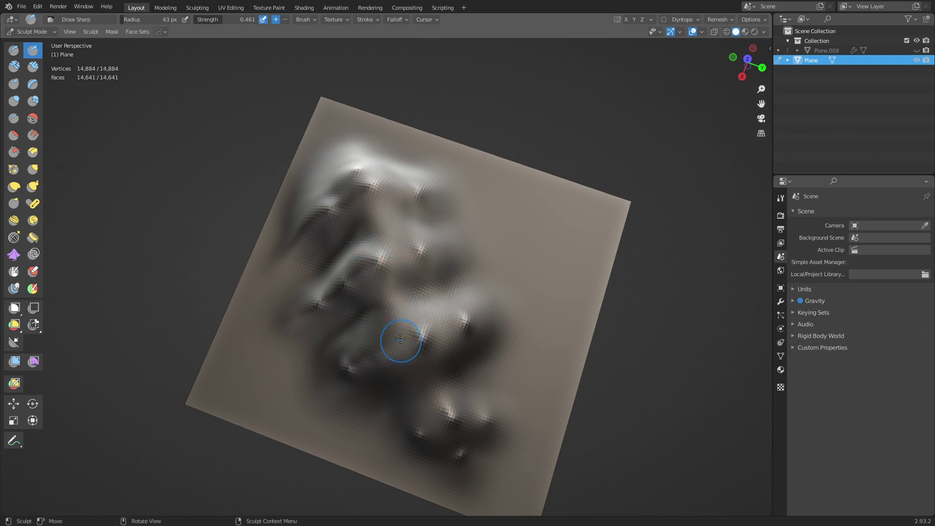
Trace a thin, winding crest line through the saddles between the three upper peaks and along the far spur
left_click_drag(422, 334, 404, 319)
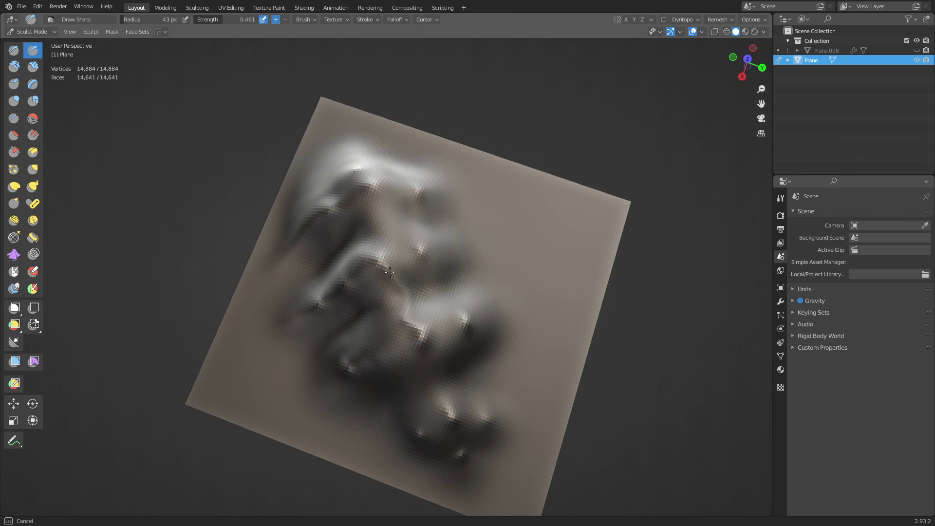
mouse_move(395, 282)
left_mouse_down()
mouse_move(415, 333)
mouse_move(398, 317)
mouse_move(392, 264)
mouse_move(381, 262)
mouse_move(391, 223)
mouse_move(373, 187)
mouse_move(461, 196)
left_mouse_up()
key("ctrl+z")
Trace sharp ridge lines down the near-flank spurs of the three upper peaks, forking the lower end of the middle spur
left_click_drag(343, 202, 366, 191)
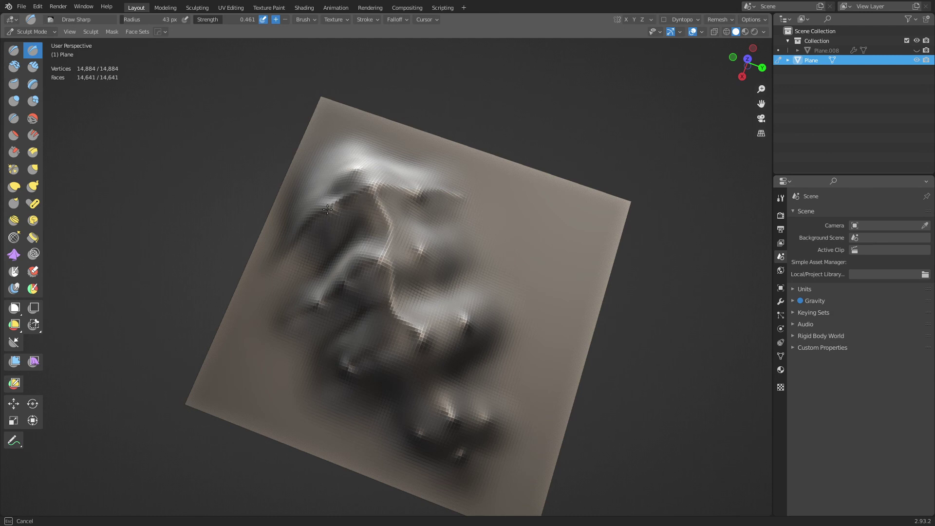
left_click_drag(289, 249, 324, 302)
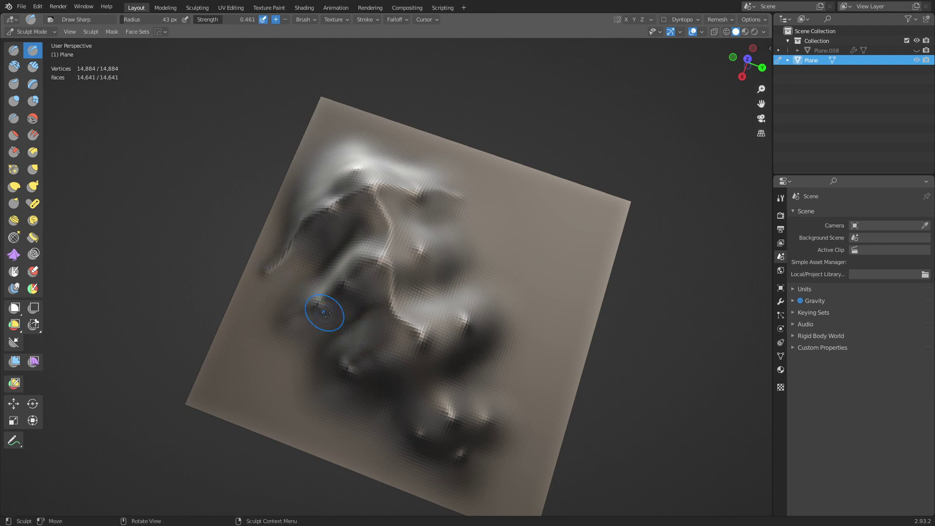
mouse_move(379, 186)
left_mouse_down()
mouse_move(337, 205)
mouse_move(267, 281)
left_mouse_up()
left_click_drag(373, 278, 379, 262)
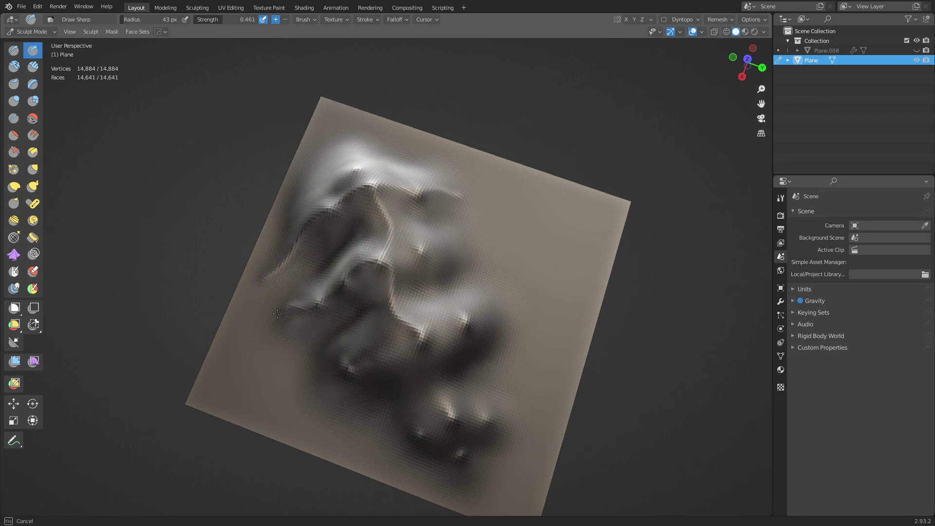
mouse_move(272, 315)
left_mouse_down()
mouse_move(313, 323)
mouse_move(307, 319)
mouse_move(284, 355)
left_mouse_up()
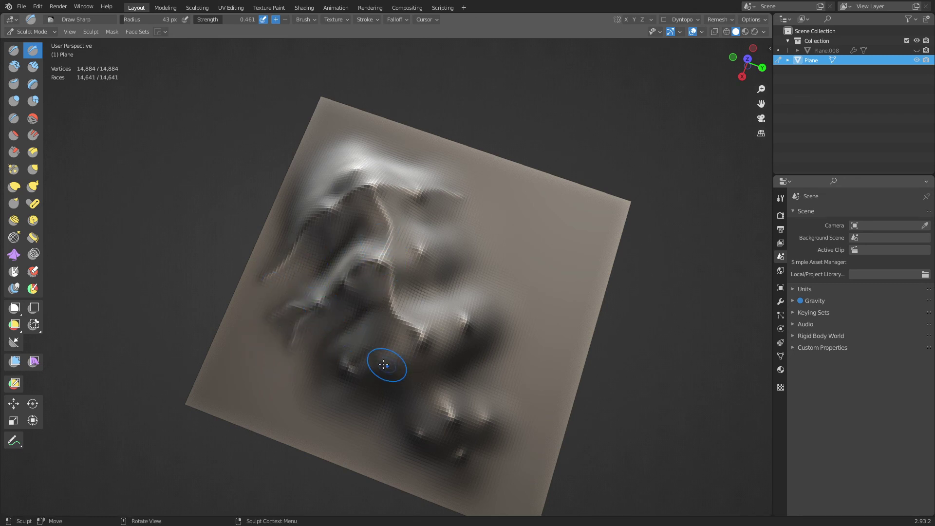
mouse_move(314, 319)
left_mouse_down()
mouse_move(319, 315)
mouse_move(298, 358)
left_mouse_up()
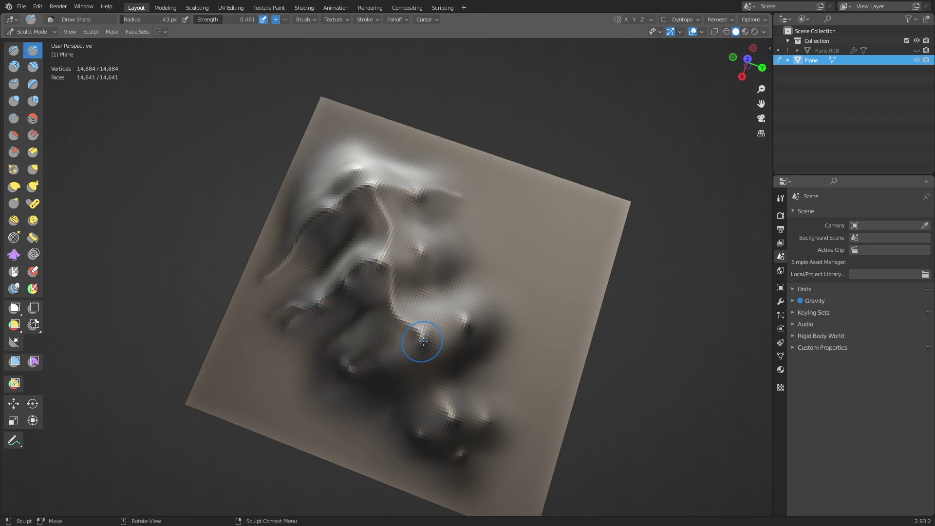
left_click_drag(425, 341, 397, 344)
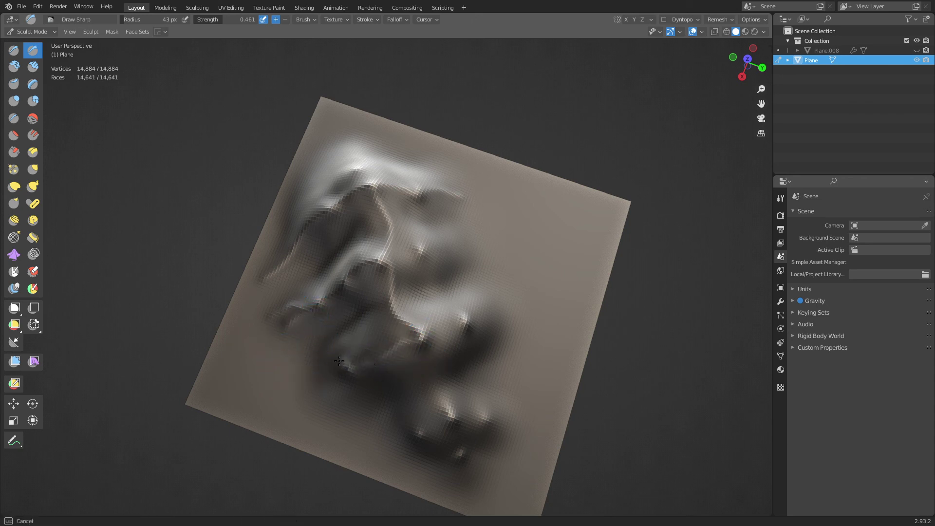
left_click_drag(337, 361, 317, 374)
Extend the crest line to the lowest peak and branch several short ridges down from it
middle_click_drag(433, 402, 383, 363, "shift")
mouse_move(367, 297)
left_mouse_down()
mouse_move(393, 373)
mouse_move(419, 385)
mouse_move(468, 367)
mouse_move(462, 394)
left_mouse_up()
left_click_drag(398, 377, 406, 385)
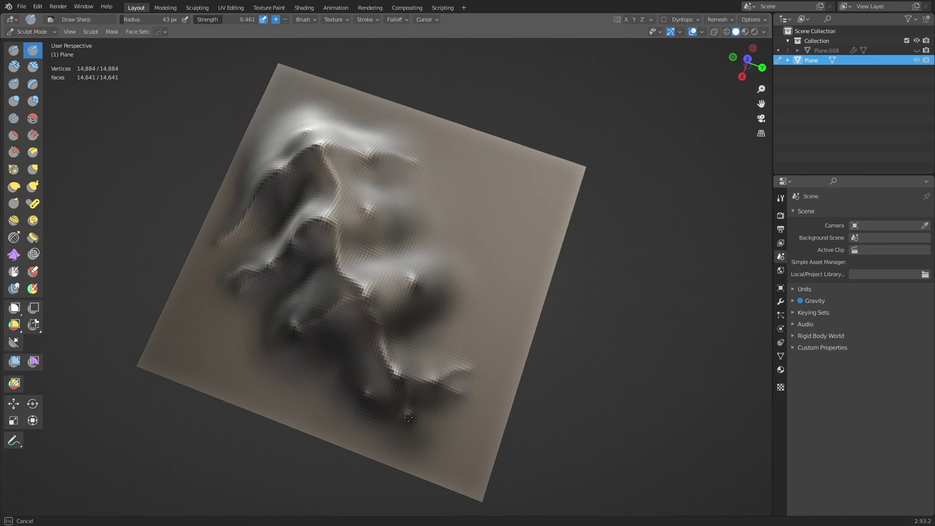
mouse_move(412, 419)
left_mouse_down()
mouse_move(429, 442)
mouse_move(408, 417)
left_mouse_up()
left_click_drag(406, 419, 396, 427)
mouse_move(372, 392)
left_mouse_down()
mouse_move(359, 395)
mouse_move(396, 372)
left_mouse_up()
Trace sharp ridge lines down the opposite-flank spurs of the second and third peaks to the flat ground
mouse_move(374, 292)
left_mouse_down()
mouse_move(426, 284)
mouse_move(417, 281)
mouse_move(436, 266)
left_mouse_up()
left_click_drag(481, 229, 468, 246)
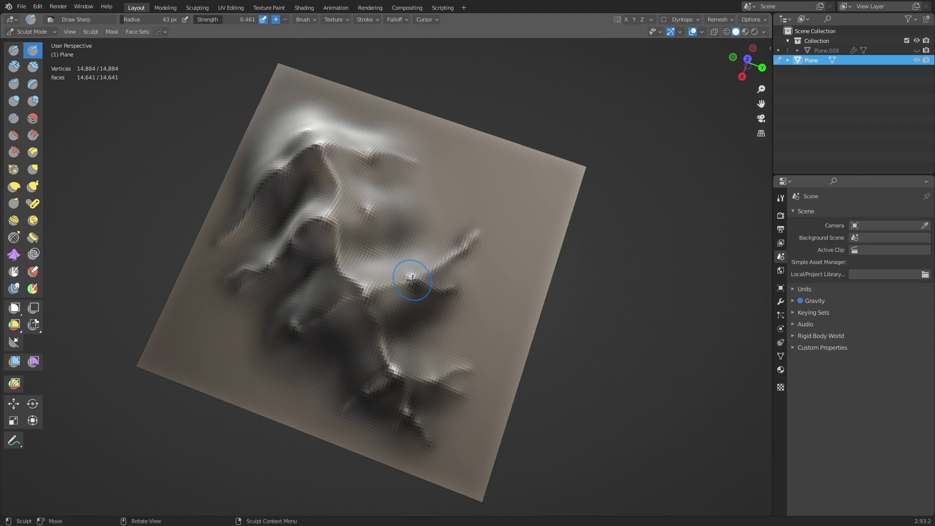
mouse_move(327, 225)
left_mouse_down()
mouse_move(370, 213)
mouse_move(335, 217)
left_mouse_up()
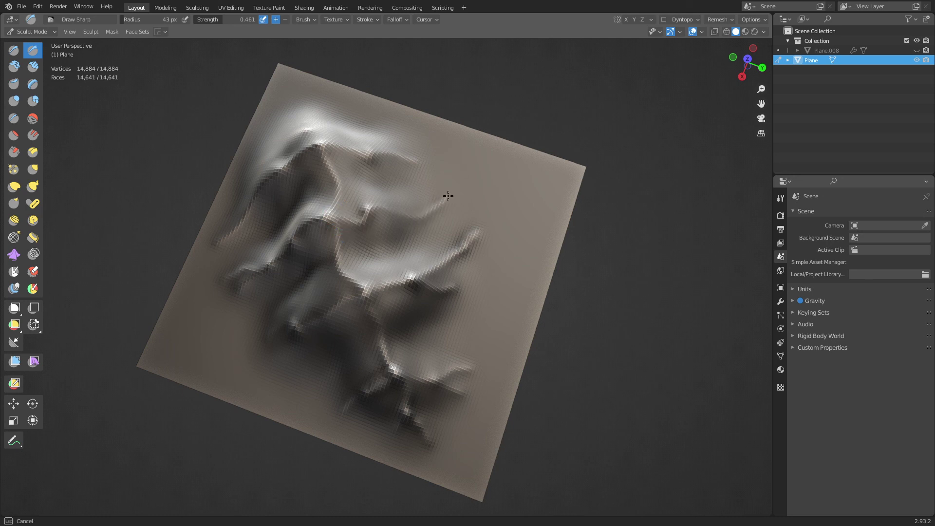
left_click_drag(449, 195, 462, 194)
mouse_move(401, 206)
left_mouse_down("shift")
mouse_move(426, 192)
mouse_move(400, 203)
left_mouse_up("shift")
Extend the opposite-flank ridges toward the foot of the slope and fork their lower ends
mouse_move(400, 202)
middle_mouse_down()
mouse_move(396, 261)
mouse_move(437, 288)
mouse_move(414, 244)
middle_mouse_up()
left_click_drag(407, 219, 408, 191)
left_click_drag(416, 286, 429, 321)
left_click_drag(410, 271, 412, 368)
left_click_drag(331, 237, 356, 326)
middle_click_drag(383, 314, 415, 317)
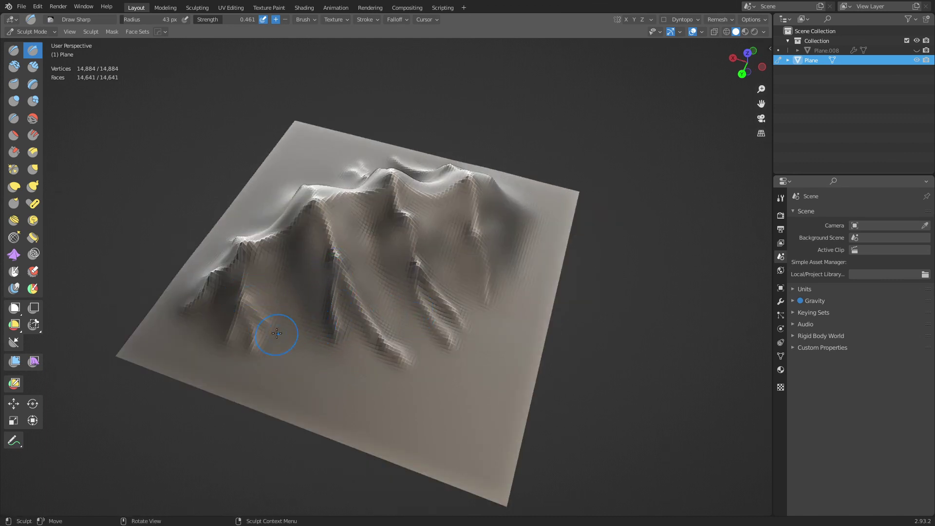
Add short descending ridges to the slope below the lowest end peak
middle_click_drag(275, 332, 284, 329)
left_click_drag(246, 245, 270, 289)
mouse_move(298, 317)
middle_mouse_down("shift")
mouse_move(356, 313)
mouse_move(303, 318)
mouse_move(280, 301)
middle_mouse_up("shift")
left_click_drag(280, 301, 288, 336)
Set the Draw Sharp radius to 58 px and stroke a ridge down from the third peak's summit
mouse_move(412, 300)
middle_mouse_down()
mouse_move(373, 297)
mouse_move(386, 376)
middle_mouse_up()
key("f")
left_click(417, 326)
middle_click_drag(408, 311, 428, 257)
left_click_drag(370, 204, 371, 211)
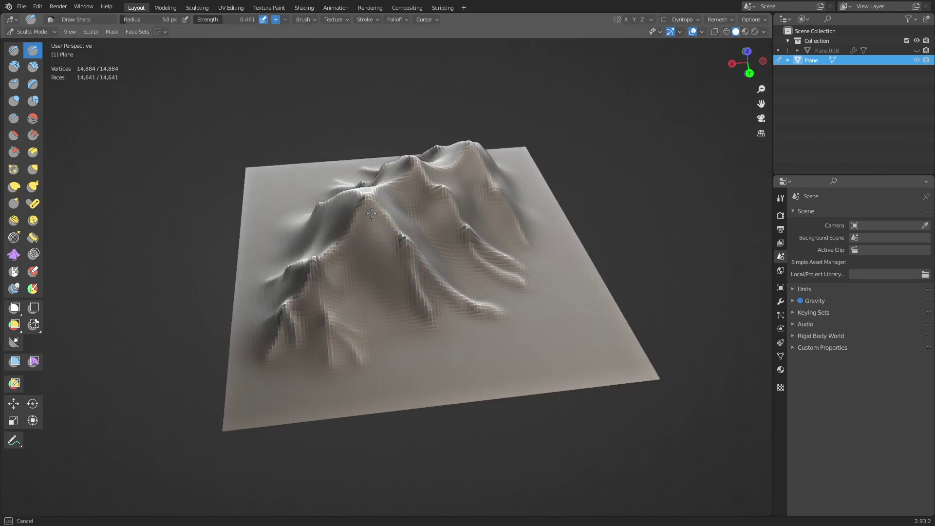
middle_click_drag(397, 313, 355, 287)
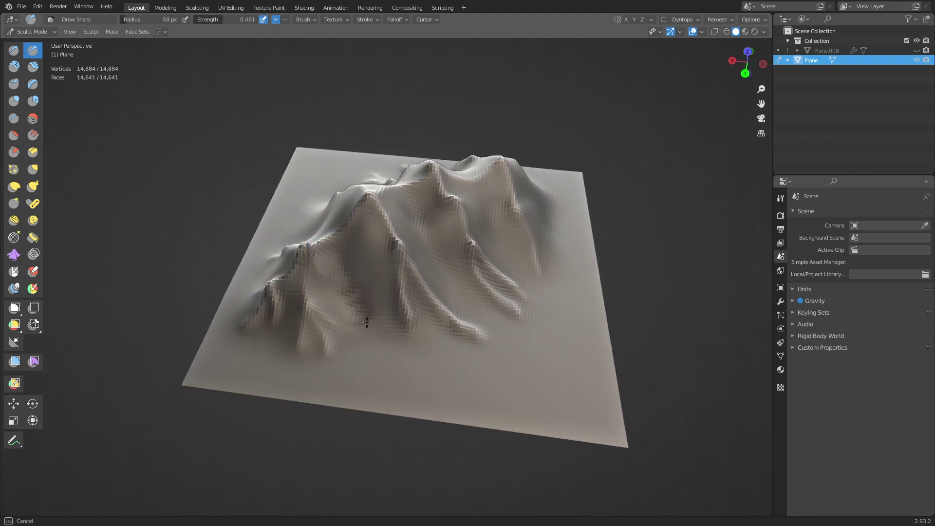
Carve gullies between the spurs with inverted Draw Sharp strokes and raise a small ridge between them
middle_click_drag(401, 319, 365, 340)
mouse_move(418, 210)
left_mouse_down("ctrl")
mouse_move(424, 319)
mouse_move(435, 336)
left_mouse_up("ctrl")
left_click_drag(495, 212, 497, 220, "ctrl")
left_click_drag(496, 279, 495, 239)
left_click_drag(487, 276, 498, 310, "ctrl")
Add side ridges descending the tallest peak's flank beside the carved gullies
mouse_move(561, 247)
middle_mouse_down("shift")
mouse_move(508, 259)
mouse_move(551, 240)
mouse_move(482, 262)
middle_mouse_up("shift")
left_click_drag(454, 247, 458, 279)
mouse_move(464, 323)
left_mouse_down()
mouse_move(472, 357)
mouse_move(441, 371)
mouse_move(451, 336)
mouse_move(489, 361)
left_mouse_up()
middle_click_drag(460, 305, 404, 259)
mouse_move(403, 299)
left_mouse_down()
mouse_move(394, 377)
mouse_move(386, 303)
left_mouse_up()
Sculpt long ridges fanning down the outer end slope of the tallest peak
middle_click_drag(386, 302, 338, 289)
middle_click_drag(369, 366, 376, 320)
mouse_move(375, 319)
left_mouse_down()
mouse_move(368, 293)
mouse_move(366, 346)
mouse_move(381, 385)
mouse_move(381, 325)
left_mouse_up()
mouse_move(438, 382)
middle_mouse_down()
mouse_move(400, 357)
mouse_move(410, 323)
middle_mouse_up()
left_click_drag(410, 290, 383, 394)
left_click_drag(405, 314, 417, 402)
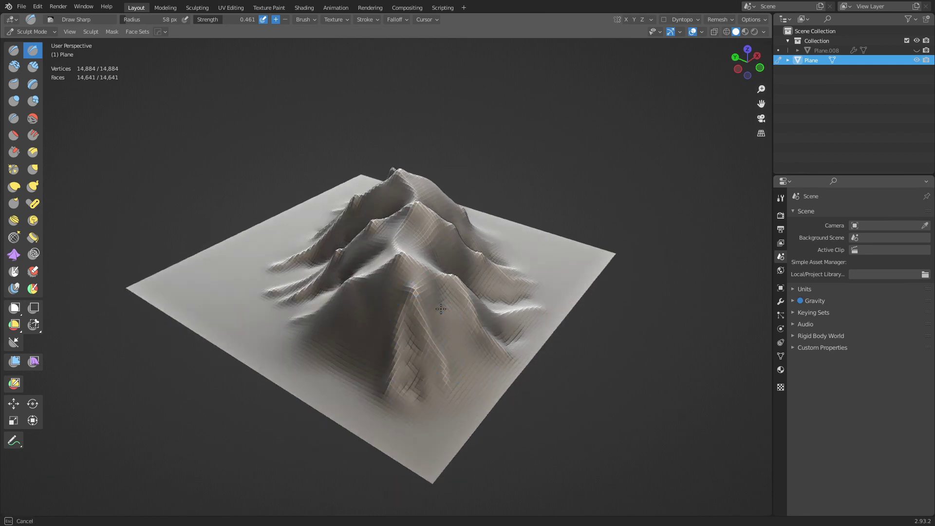
left_click_drag(441, 319, 482, 385)
Add branching ridges to the bare slope between the tallest peak's end ridges and its neighbouring spur
middle_click_drag(482, 385, 455, 303)
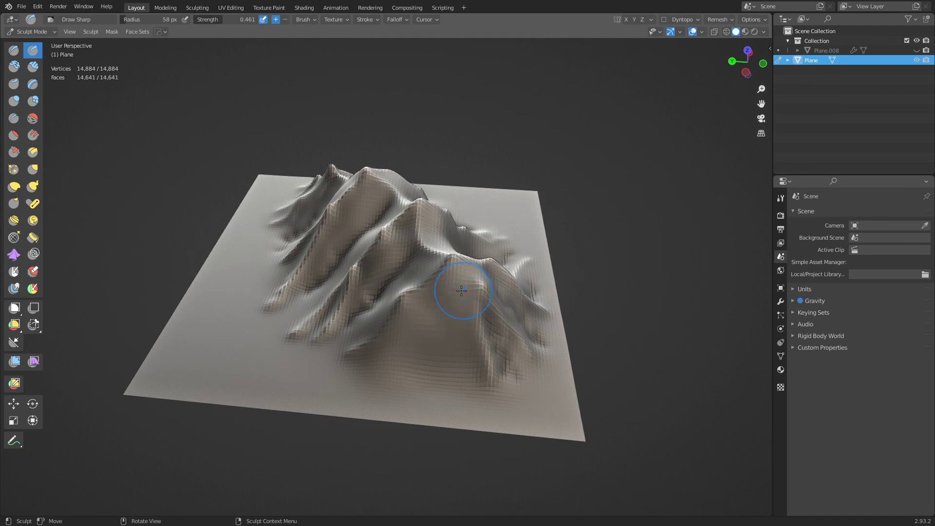
mouse_move(466, 283)
left_mouse_down()
mouse_move(448, 287)
mouse_move(448, 321)
left_mouse_up()
mouse_move(467, 377)
left_mouse_down()
mouse_move(405, 292)
mouse_move(454, 375)
left_mouse_up()
mouse_move(404, 303)
left_mouse_down()
mouse_move(390, 347)
mouse_move(410, 360)
mouse_move(399, 386)
left_mouse_up()
middle_click_drag(442, 362, 484, 365)
left_click_drag(444, 329, 433, 376)
Sculpt additional ridges on the spurs and slopes beneath the middle peaks
middle_click_drag(470, 351, 503, 348)
mouse_move(451, 276)
left_mouse_down()
mouse_move(446, 336)
mouse_move(432, 308)
left_mouse_up()
middle_click_drag(391, 266, 412, 281)
left_click_drag(332, 268, 374, 318)
mouse_move(326, 216)
left_mouse_down()
mouse_move(343, 248)
mouse_move(325, 249)
left_mouse_up()
Add descending ridges below the middle peaks and deepen the gullies beside them with inverted strokes
middle_click_drag(319, 254, 340, 244)
mouse_move(316, 226)
left_mouse_down()
mouse_move(326, 278)
mouse_move(320, 319)
left_mouse_up()
left_click_drag(317, 278, 313, 301, "ctrl")
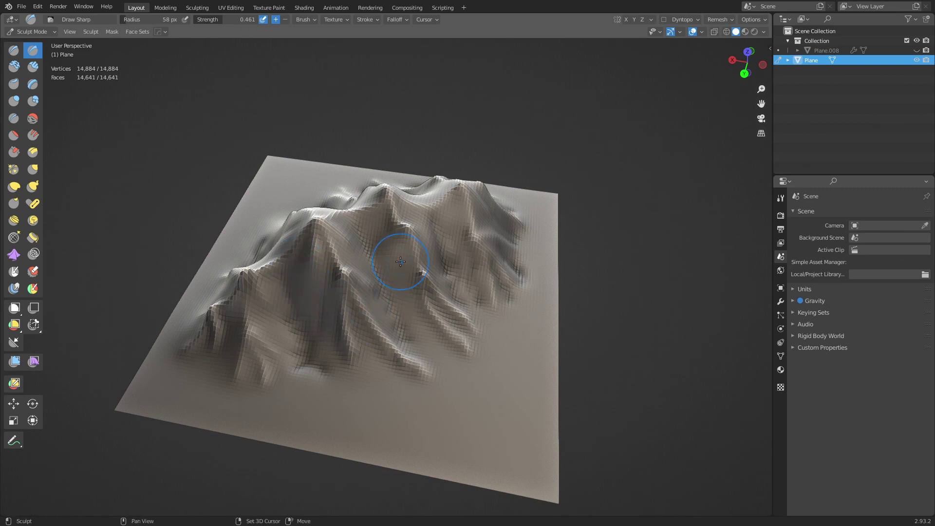
left_click_drag(406, 226, 398, 261)
left_click_drag(406, 226, 398, 267)
middle_click_drag(416, 251, 387, 255)
left_click_drag(420, 252, 420, 283, "ctrl")
Smooth the jagged ridges and slopes over the whole mountain from several sides
middle_click_drag(421, 273, 412, 323, "ctrl")
middle_click_drag(413, 322, 404, 339)
mouse_move(403, 339)
left_mouse_down()
mouse_move(341, 325)
mouse_move(292, 329)
left_mouse_up()
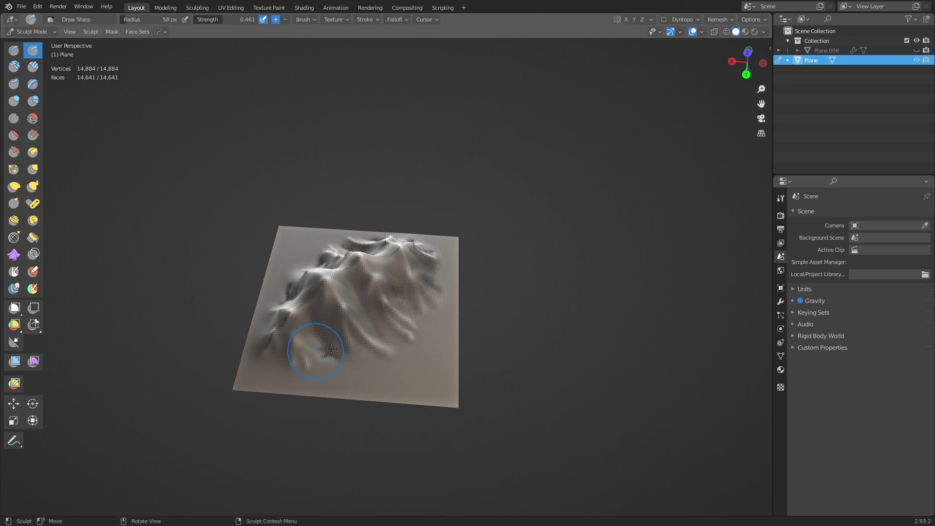
middle_click_drag(445, 287, 372, 379)
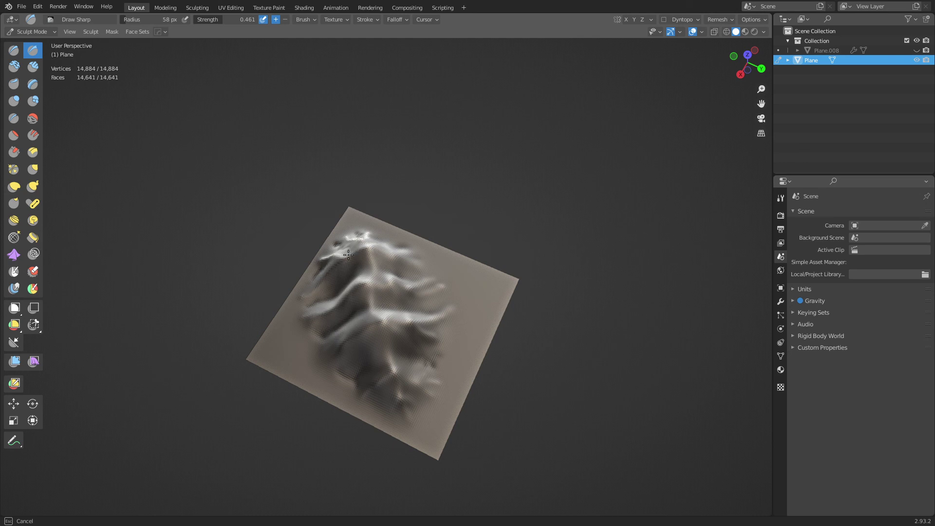
middle_click_drag(335, 256, 328, 416)
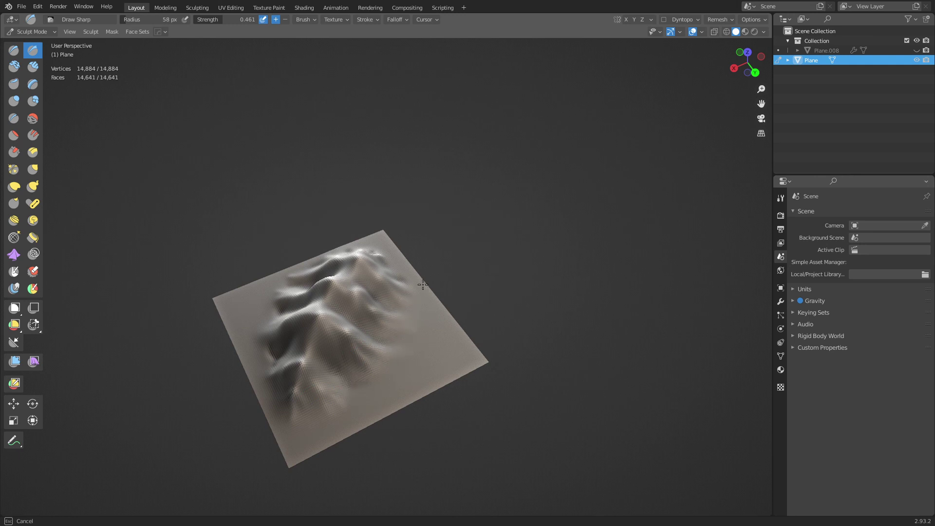
middle_click_drag(413, 287, 390, 217)
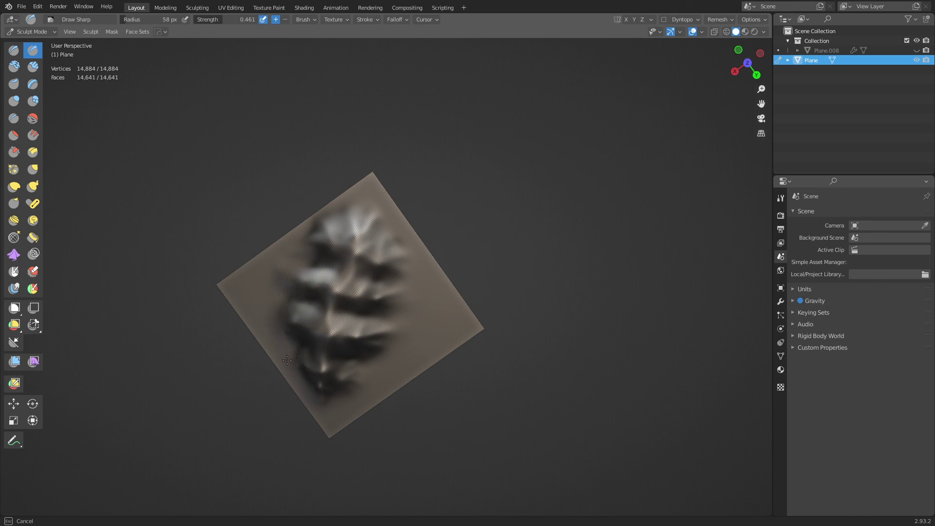
mouse_move(315, 404)
middle_mouse_down()
mouse_move(405, 328)
mouse_move(431, 344)
middle_mouse_up()
mouse_move(378, 378)
middle_mouse_down("ctrl")
mouse_move(413, 341)
mouse_move(475, 351)
mouse_move(417, 313)
mouse_move(443, 319)
mouse_move(386, 328)
middle_mouse_up("ctrl")
Try a Draw Sharp stroke on the crest, undo it, and reduce the brush radius to 41 px
key("f")
left_click(398, 307)
scroll(382, 345, "up", 2)
left_click_drag(383, 336, 386, 330)
key("ctrl+z")
key("f")
left_click(392, 336)
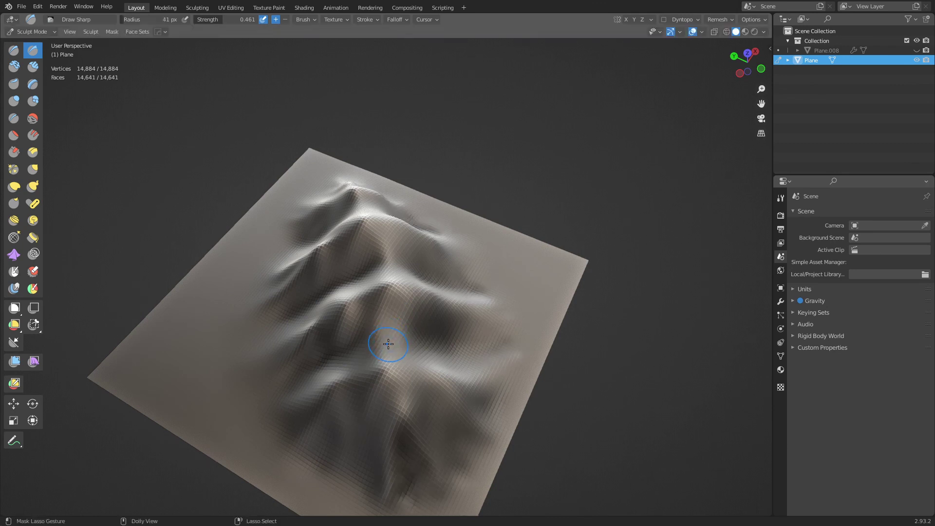
Sculpt fine rocky ridges from the saddle between the tallest and second peaks onto the second peak's flank
left_click_drag(382, 332, 390, 317)
mouse_move(397, 283)
left_mouse_down()
mouse_move(386, 313)
mouse_move(394, 285)
left_mouse_up()
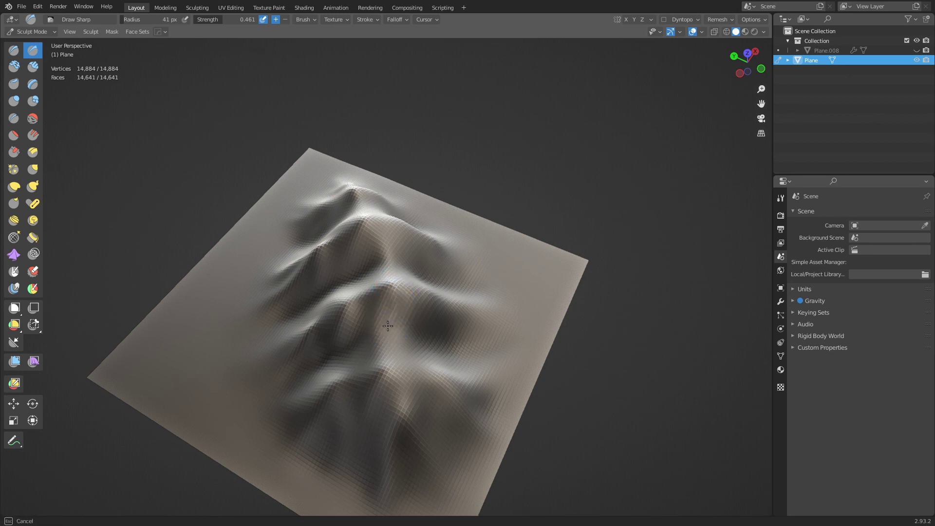
mouse_move(388, 327)
left_mouse_down()
mouse_move(378, 343)
mouse_move(396, 281)
mouse_move(401, 317)
mouse_move(376, 307)
left_mouse_up()
middle_click_drag(376, 306, 339, 290)
left_click_drag(343, 266, 346, 301)
middle_click_drag(346, 298, 273, 268)
Chisel rugged rock detail along the spur descending from the second peak
left_click_drag(336, 252, 339, 250)
mouse_move(328, 299)
left_mouse_down()
mouse_move(331, 245)
mouse_move(347, 288)
left_mouse_up()
mouse_move(346, 334)
left_mouse_down()
mouse_move(365, 341)
mouse_move(371, 296)
mouse_move(355, 270)
mouse_move(348, 289)
left_mouse_up()
mouse_move(348, 289)
middle_mouse_down()
mouse_move(328, 307)
mouse_move(317, 240)
middle_mouse_up()
left_click_drag(317, 240, 324, 290)
mouse_move(317, 248)
left_mouse_down()
mouse_move(328, 293)
mouse_move(299, 283)
mouse_move(303, 270)
mouse_move(294, 295)
mouse_move(342, 255)
mouse_move(316, 222)
mouse_move(335, 266)
left_mouse_up()
left_click_drag(318, 215, 333, 201)
Add rocky creases below the third peak and along the lower part of the adjacent spur
mouse_move(359, 230)
middle_mouse_down()
mouse_move(381, 249)
mouse_move(398, 249)
mouse_move(434, 229)
middle_mouse_up()
mouse_move(375, 209)
left_mouse_down()
mouse_move(383, 205)
mouse_move(379, 234)
mouse_move(352, 229)
mouse_move(386, 224)
left_mouse_up()
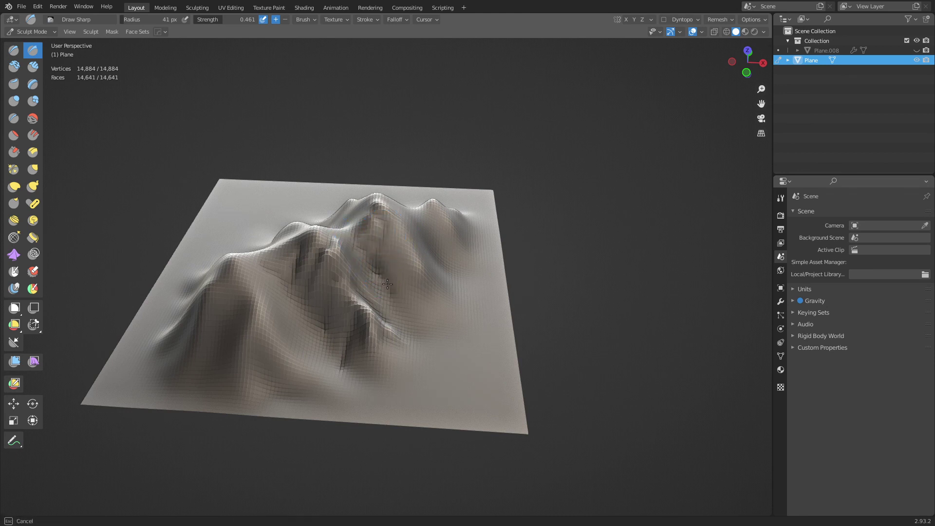
mouse_move(387, 281)
left_mouse_down()
mouse_move(394, 249)
mouse_move(407, 250)
mouse_move(400, 236)
left_mouse_up()
mouse_move(394, 288)
left_mouse_down()
mouse_move(428, 287)
mouse_move(433, 342)
mouse_move(412, 263)
left_mouse_up()
left_click_drag(395, 325, 394, 321)
Sculpt rocky ridges down the third peak's near flank and along its spur to the base with Draw Sharp
middle_click_drag(394, 322, 392, 265)
left_click_drag(397, 234, 400, 225)
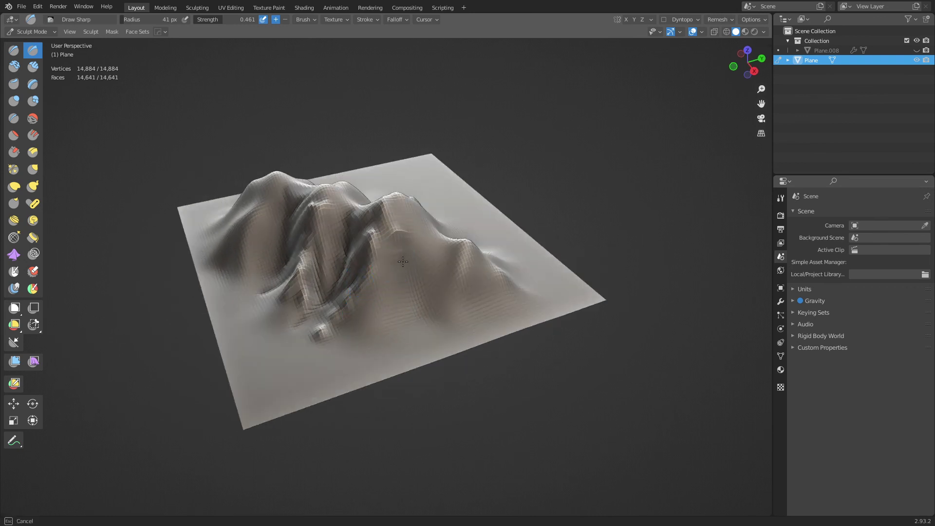
left_click_drag(402, 264, 390, 272)
mouse_move(390, 309)
left_mouse_down()
mouse_move(362, 236)
mouse_move(372, 267)
left_mouse_up()
mouse_move(370, 329)
left_mouse_down()
mouse_move(378, 281)
mouse_move(341, 334)
mouse_move(411, 292)
mouse_move(416, 254)
mouse_move(432, 247)
left_mouse_up()
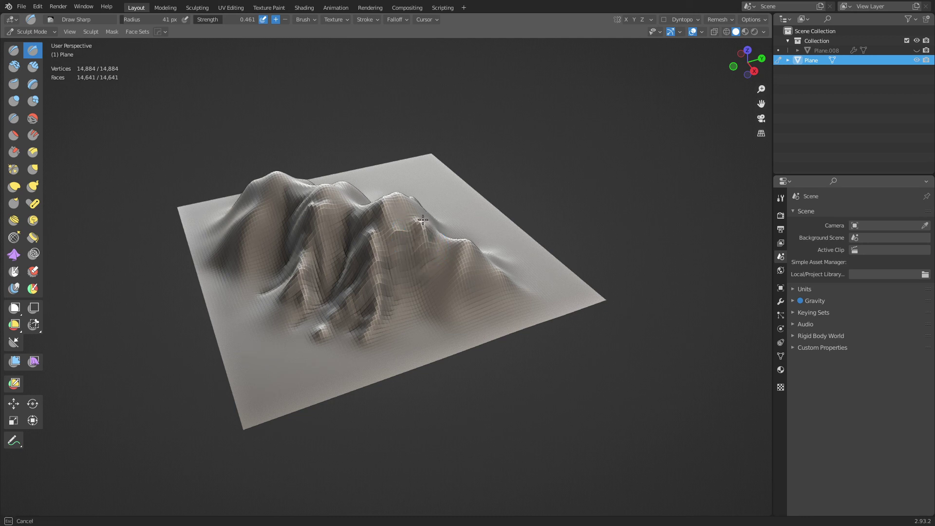
Carve ridges and gullies down the third peak's shoulder facing the lowest end peak
mouse_move(422, 222)
left_mouse_down()
mouse_move(387, 214)
mouse_move(385, 230)
mouse_move(411, 239)
mouse_move(411, 266)
left_mouse_up()
left_click_drag(394, 311, 413, 325, "ctrl")
left_click_drag(427, 266, 435, 311, "ctrl")
left_click_drag(440, 252, 426, 319, "ctrl")
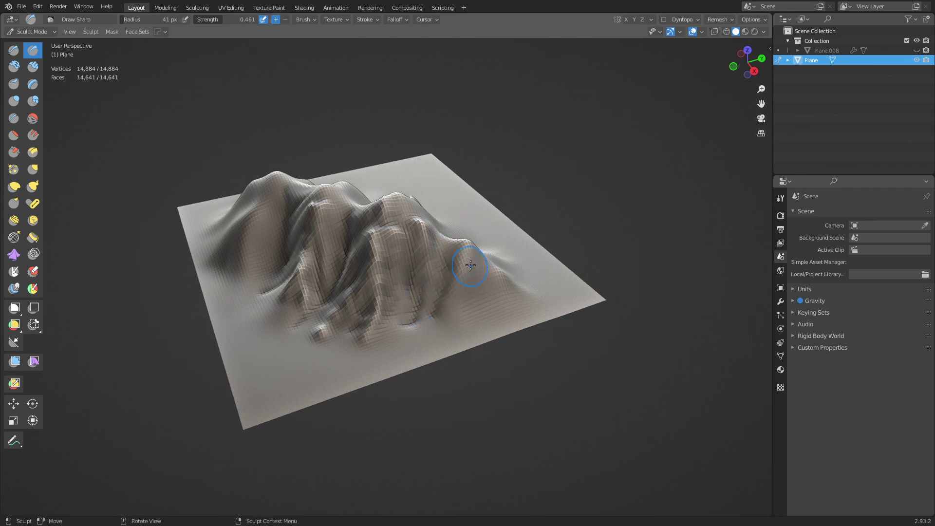
Chisel rocky detail from the lowest end peak's summit down its near flank
left_click_drag(453, 249, 464, 260)
left_click_drag(442, 306, 439, 312)
left_click_drag(468, 253, 479, 272)
left_click_drag(466, 255, 469, 266)
left_click_drag(469, 309, 464, 305)
Add creases to the far side of the third peak, from its summit down to the saddle beside the lowest peak
mouse_move(465, 305)
middle_mouse_down()
mouse_move(417, 285)
mouse_move(376, 247)
middle_mouse_up()
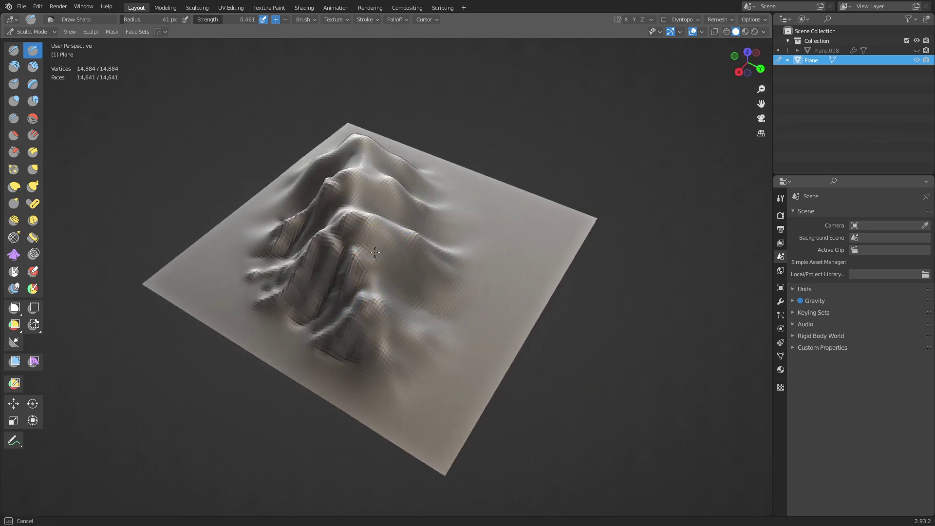
left_click_drag(384, 255, 404, 262)
left_click_drag(407, 298, 405, 294)
mouse_move(369, 225)
left_mouse_down()
mouse_move(379, 219)
mouse_move(374, 232)
left_mouse_up()
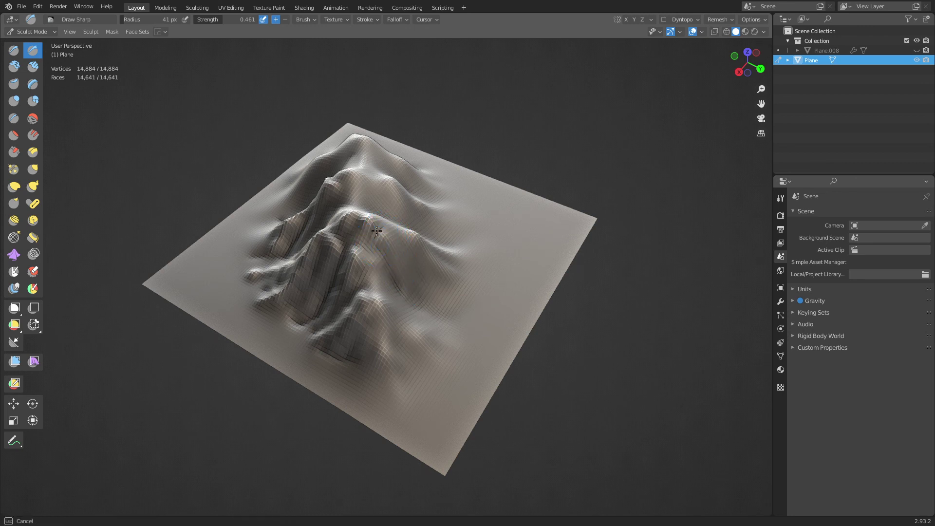
Sculpt ridges and small spurs around the lowest end peak's outer and far-side slopes down to the ground
middle_click_drag(398, 244, 358, 234)
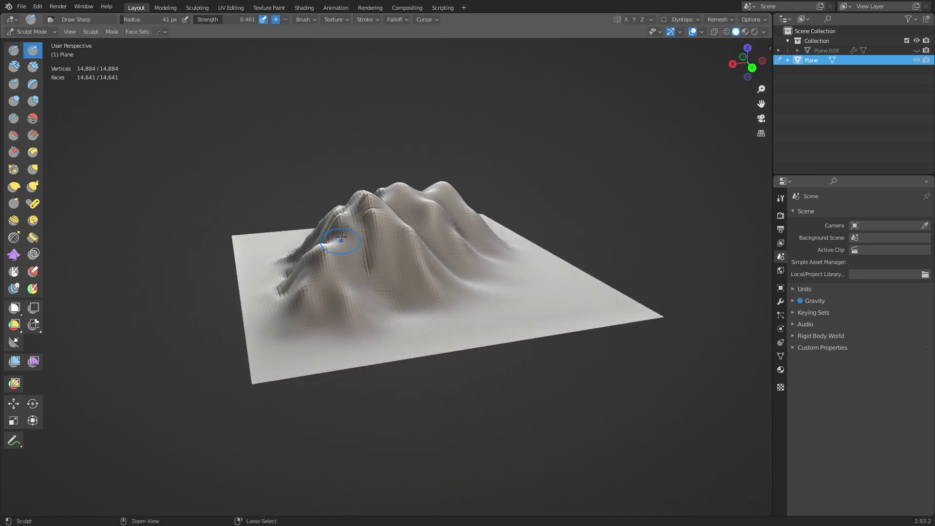
middle_click_drag(331, 251, 316, 263)
left_click_drag(332, 255, 325, 249)
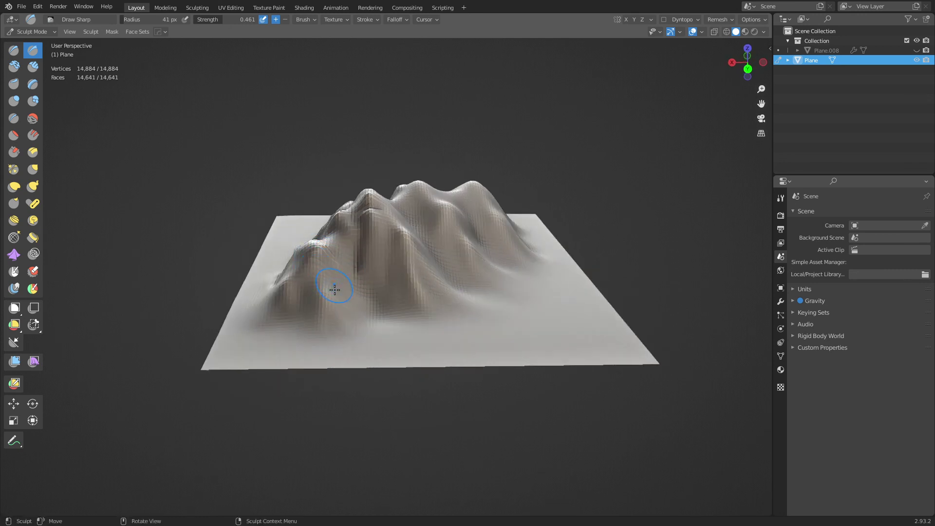
middle_click_drag(330, 303, 316, 308)
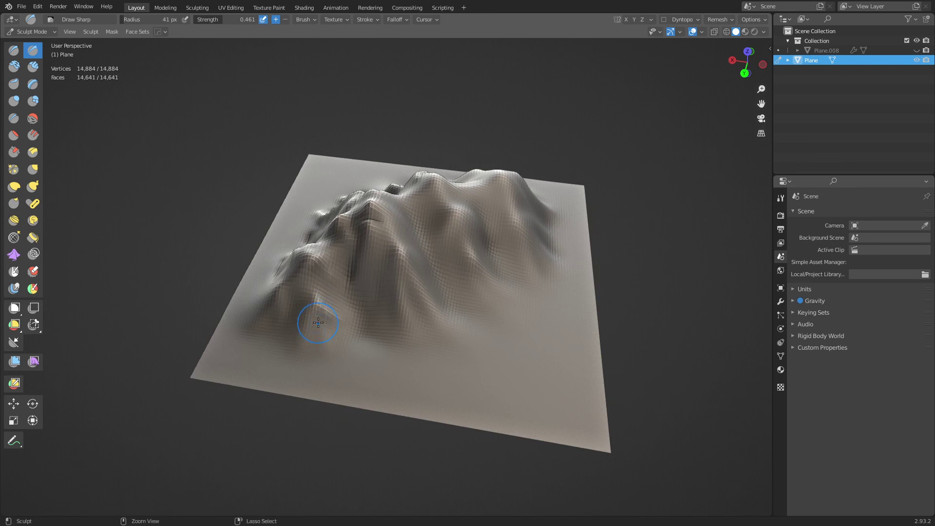
mouse_move(320, 346)
middle_mouse_down()
mouse_move(371, 331)
mouse_move(335, 311)
middle_mouse_up()
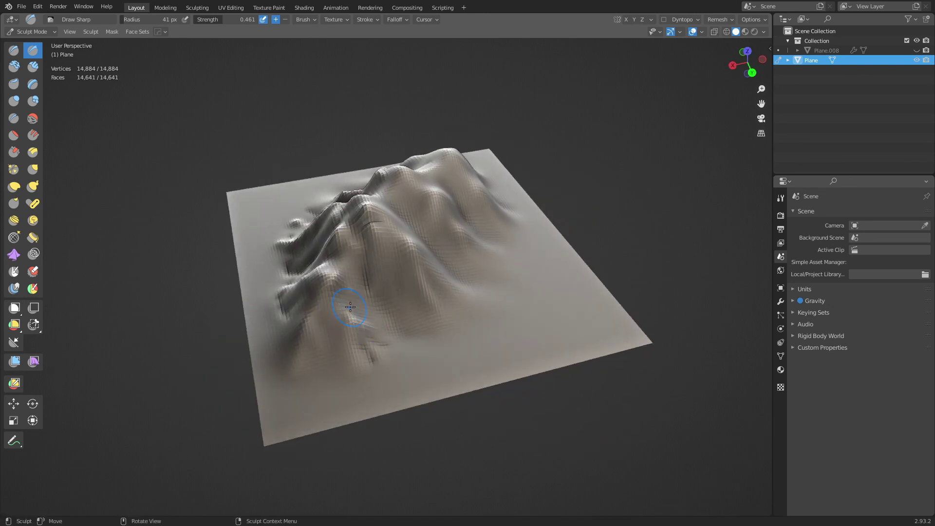
mouse_move(350, 307)
left_mouse_down("ctrl")
mouse_move(330, 340)
mouse_move(312, 316)
mouse_move(330, 335)
left_mouse_up("ctrl")
middle_click_drag(332, 334, 362, 329)
left_click_drag(350, 357, 360, 379, "ctrl")
middle_click_drag(340, 373, 389, 372)
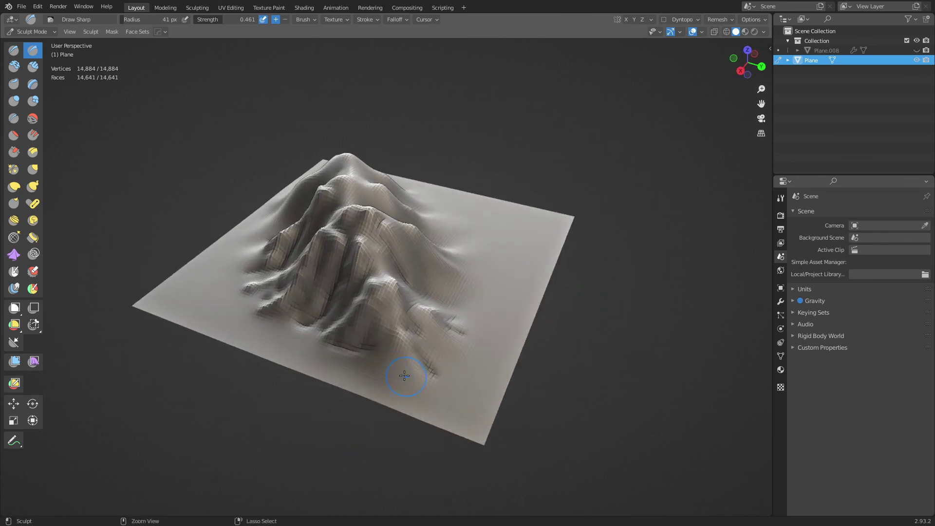
mouse_move(399, 376)
left_mouse_down("ctrl")
mouse_move(386, 348)
mouse_move(383, 367)
mouse_move(385, 306)
left_mouse_up("ctrl")
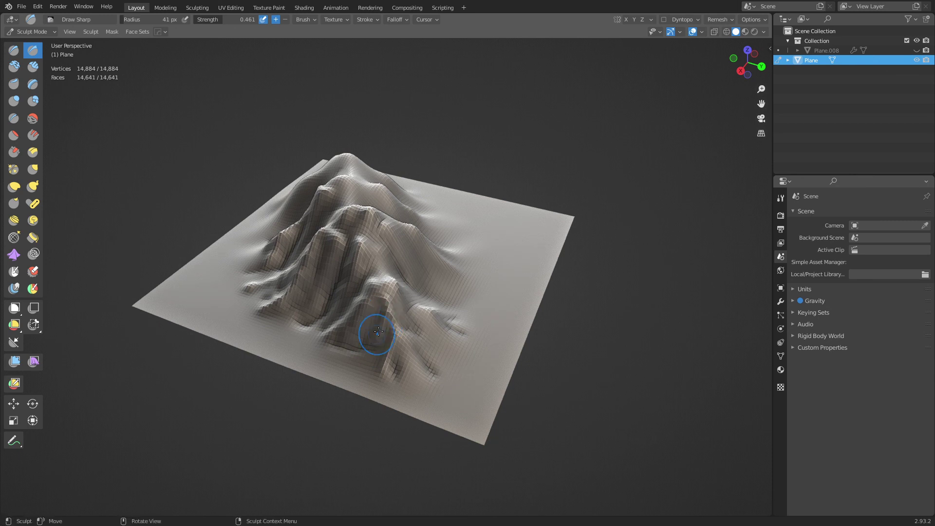
Carve deep creases and steep rocky ridges down the third peak's far-side flank and foot
middle_click_drag(355, 326, 319, 310)
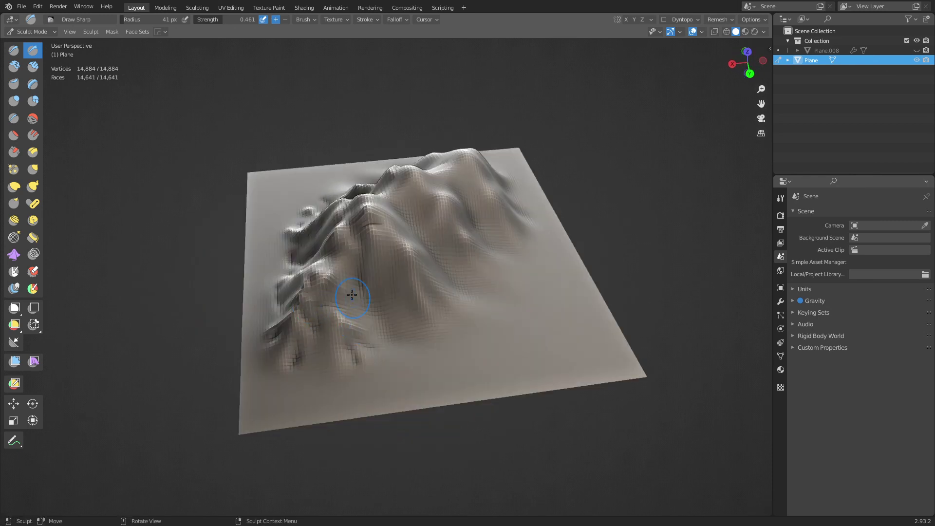
mouse_move(339, 291)
left_mouse_down()
mouse_move(343, 269)
mouse_move(391, 246)
mouse_move(392, 342)
left_mouse_up()
left_click_drag(324, 360, 326, 362)
mouse_move(326, 360)
left_mouse_down()
mouse_move(331, 328)
mouse_move(312, 368)
left_mouse_up()
left_click_drag(317, 344, 320, 343)
middle_click_drag(453, 300, 406, 298)
mouse_move(344, 325)
left_mouse_down()
mouse_move(339, 335)
mouse_move(383, 352)
left_mouse_up()
mouse_move(395, 298)
left_mouse_down()
mouse_move(385, 353)
mouse_move(343, 326)
mouse_move(317, 326)
left_mouse_up()
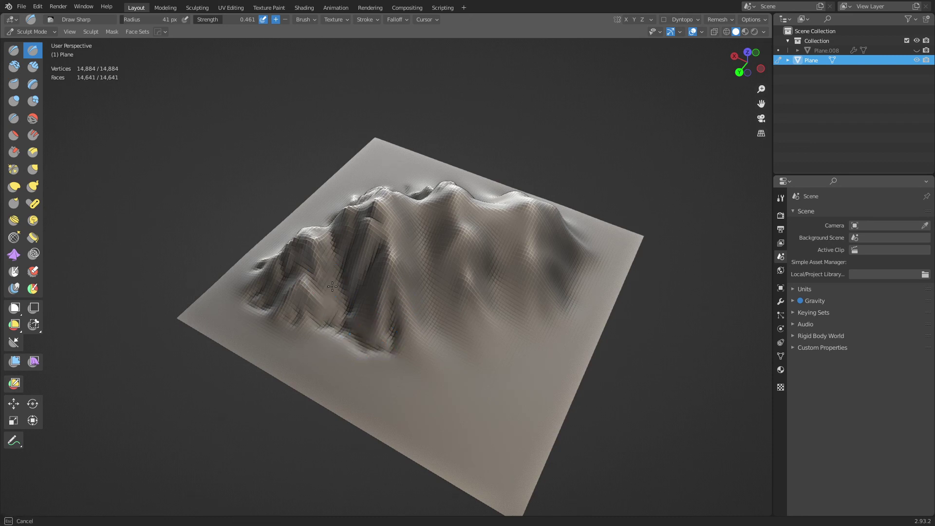
Refine the far-side rock detail on the lowest and third peaks, extending ridges down the third peak's adjacent slope
middle_click_drag(404, 292, 362, 305, "shift")
left_click_drag(276, 258, 297, 298)
mouse_move(350, 225)
left_mouse_down()
mouse_move(364, 243)
mouse_move(362, 268)
mouse_move(328, 235)
mouse_move(345, 240)
mouse_move(331, 239)
mouse_move(319, 281)
left_mouse_up()
left_click_drag(341, 247, 332, 265, "ctrl")
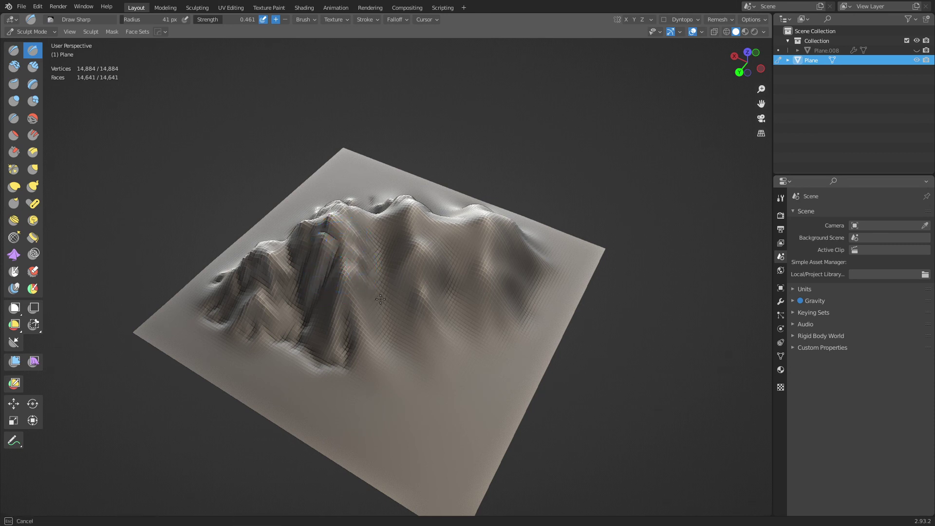
mouse_move(366, 301)
left_mouse_down()
mouse_move(375, 341)
mouse_move(363, 358)
left_mouse_up()
Sculpt ridges and gullies from the second peak's summit down the upper part of its far-side spur
middle_click_drag(362, 358, 344, 247)
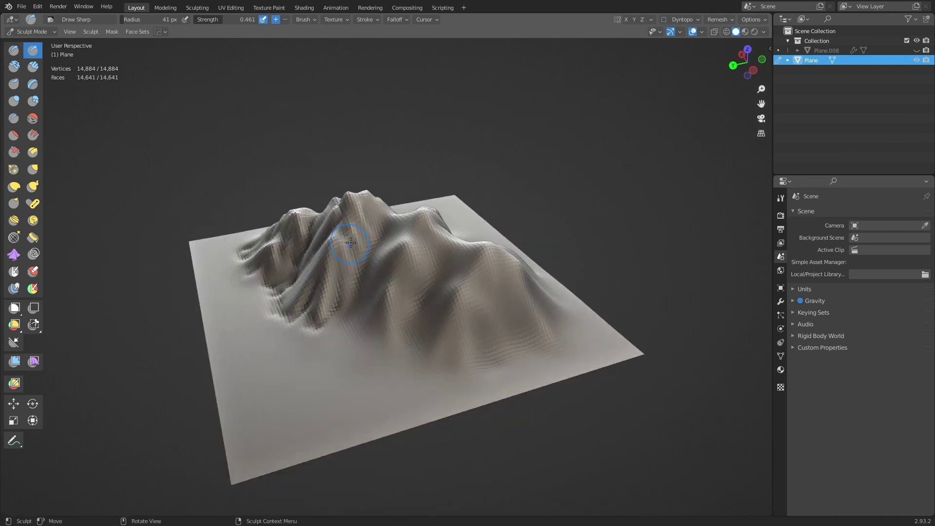
middle_click_drag(328, 311, 414, 271)
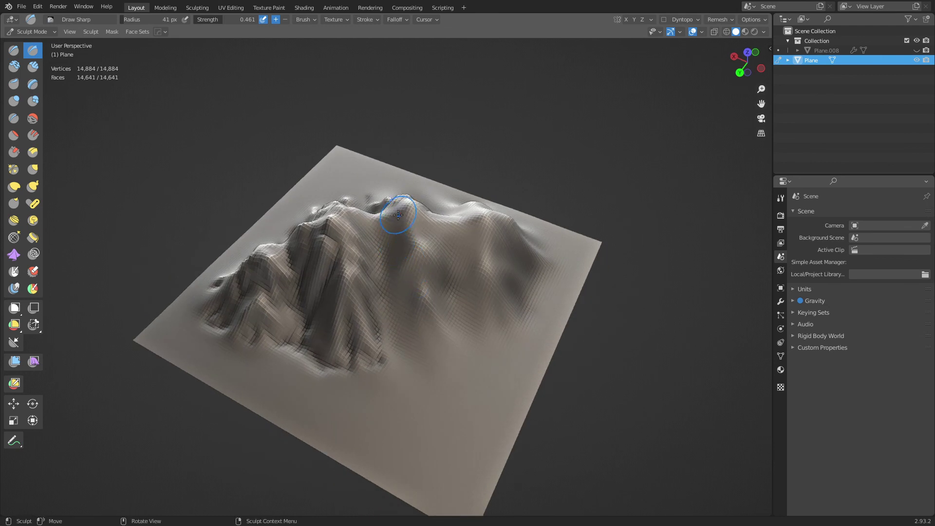
mouse_move(393, 202)
left_mouse_down()
mouse_move(382, 219)
mouse_move(400, 218)
mouse_move(383, 256)
left_mouse_up()
left_click_drag(391, 223, 406, 285)
mouse_move(410, 250)
left_mouse_down()
mouse_move(392, 320)
mouse_move(399, 245)
left_mouse_up()
left_click_drag(385, 304, 386, 313, "ctrl")
mouse_move(413, 289)
left_mouse_down("ctrl")
mouse_move(405, 323)
mouse_move(419, 299)
mouse_move(417, 322)
mouse_move(404, 346)
mouse_move(444, 304)
mouse_move(466, 323)
left_mouse_up("ctrl")
left_click_drag(425, 292, 458, 321)
left_click_drag(442, 275, 428, 259)
Carve branching ridges down the lower part of the second peak's far-side spur to the ground
mouse_move(419, 223)
left_mouse_down("ctrl")
mouse_move(451, 261)
mouse_move(458, 295)
mouse_move(454, 390)
left_mouse_up("ctrl")
left_click_drag(433, 334, 422, 374)
mouse_move(426, 312)
left_mouse_down("ctrl")
mouse_move(468, 351)
mouse_move(410, 364)
left_mouse_up("ctrl")
left_click_drag(433, 331, 442, 396, "ctrl")
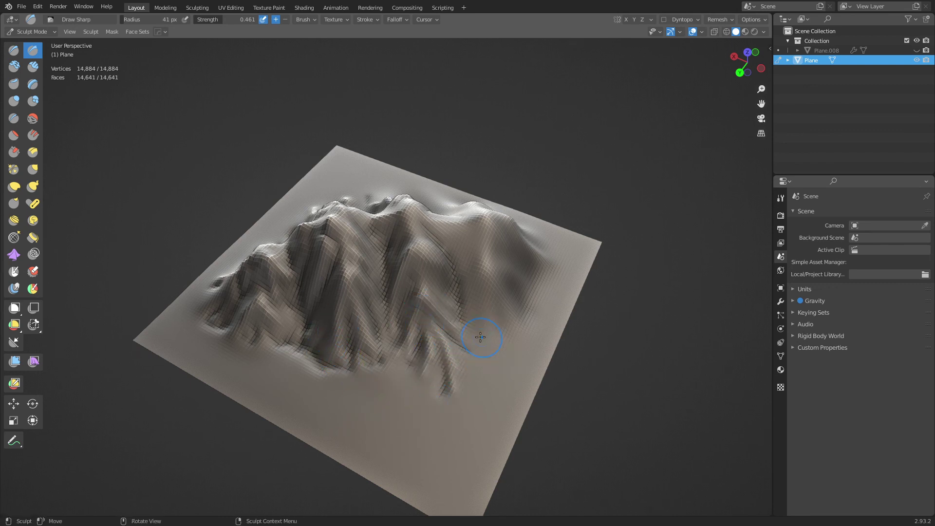
Work the foot of the second peak's far-side slope and soften it into the flat ground
middle_click_drag(321, 336, 455, 302)
mouse_move(411, 376)
left_mouse_down()
mouse_move(324, 379)
mouse_move(341, 353)
mouse_move(363, 348)
mouse_move(376, 365)
left_mouse_up()
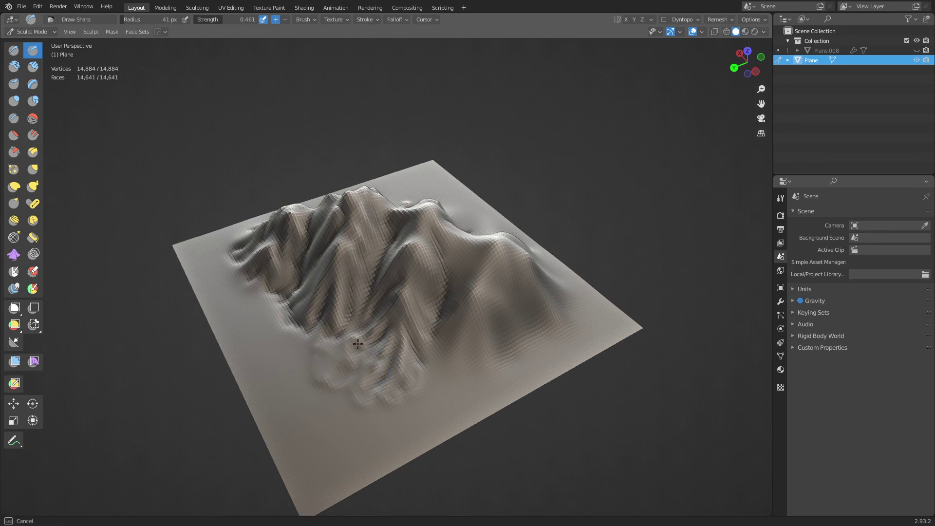
left_click_drag(343, 399, 383, 376)
left_click_drag(377, 317, 322, 384)
mouse_move(327, 378)
left_mouse_down()
mouse_move(378, 342)
mouse_move(329, 324)
mouse_move(307, 351)
mouse_move(277, 336)
mouse_move(356, 371)
left_mouse_up()
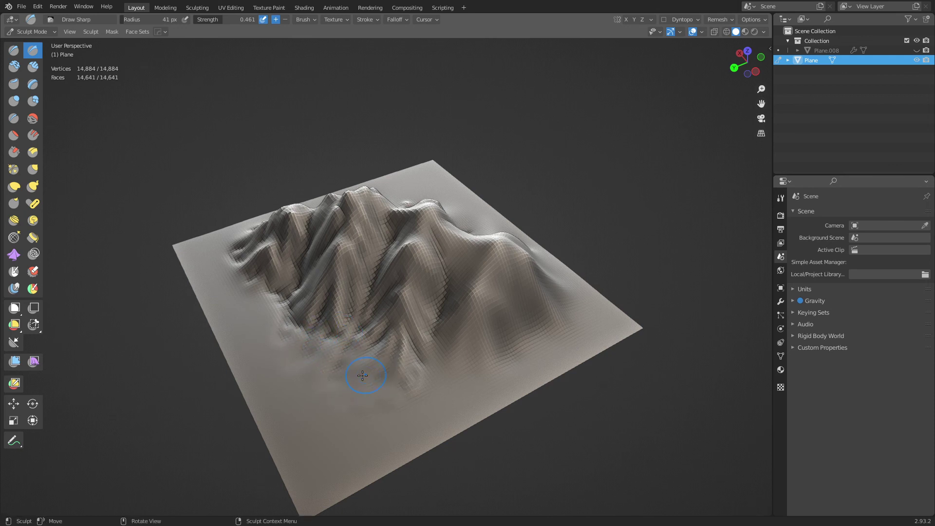
Reduce the brush radius to 27 px and sculpt fine ridges down the tallest end peak's far-side flank
mouse_move(360, 376)
middle_mouse_down()
mouse_move(455, 313)
mouse_move(436, 253)
middle_mouse_up()
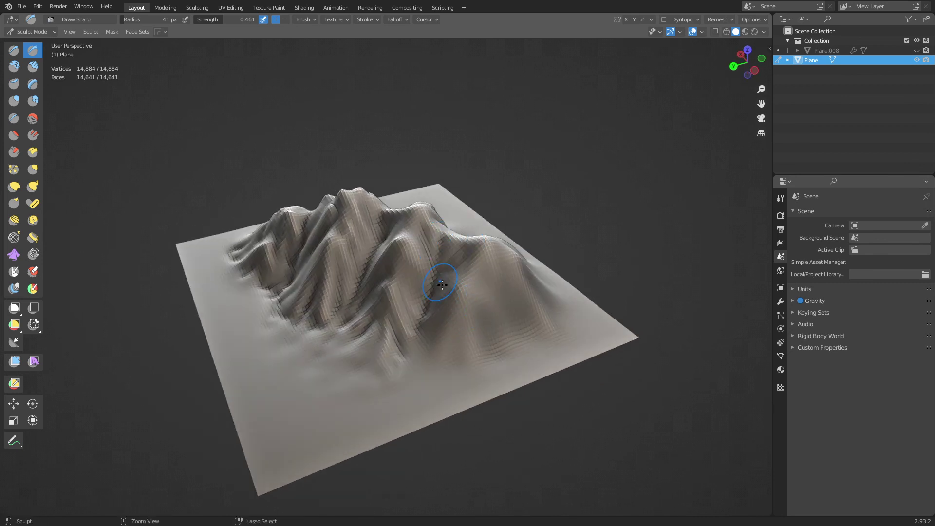
middle_click_drag(440, 291, 529, 270)
mouse_move(460, 207)
left_mouse_down()
mouse_move(456, 233)
mouse_move(475, 243)
mouse_move(466, 282)
mouse_move(470, 263)
left_mouse_up()
key("f")
left_click(476, 253)
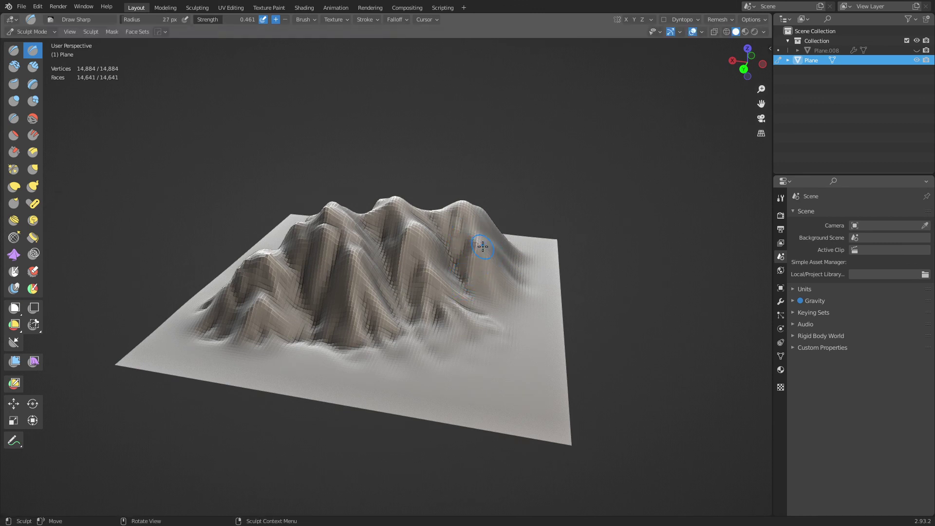
middle_click_drag(481, 250, 462, 320)
mouse_move(462, 319)
left_mouse_down()
mouse_move(487, 285)
mouse_move(488, 296)
left_mouse_up()
left_click_drag(481, 334, 479, 332)
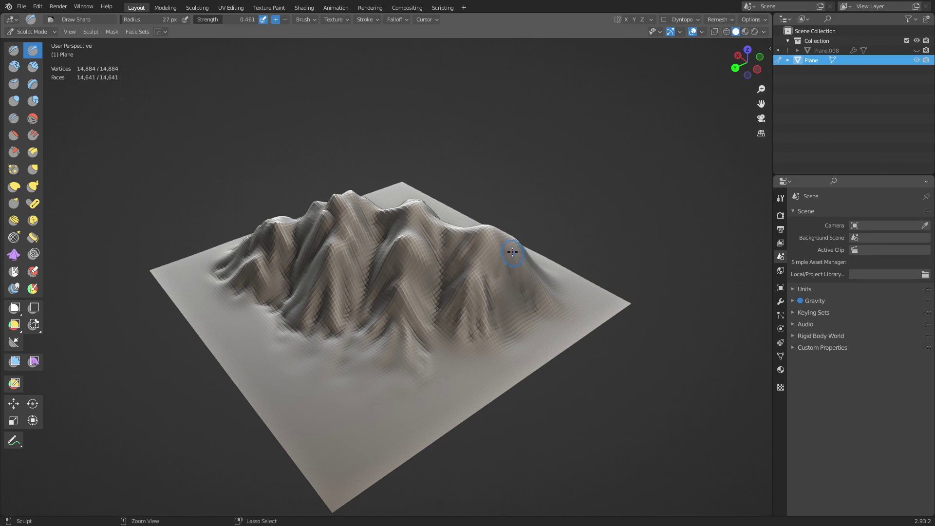
mouse_move(509, 286)
left_mouse_down()
mouse_move(494, 246)
mouse_move(498, 280)
left_mouse_up()
Carve fine ridges and gullies down the tallest peak's near-side spur, from below the summit to the foot
middle_click_drag(496, 295, 288, 268)
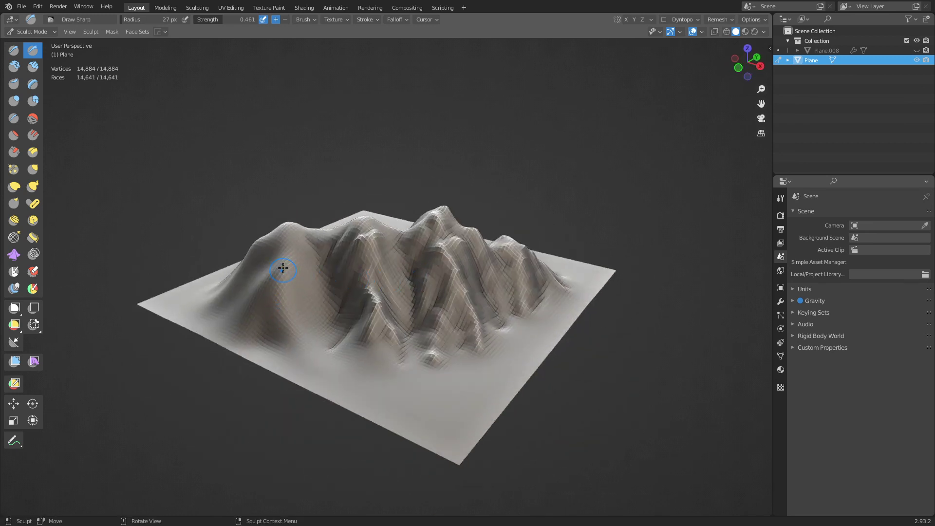
mouse_move(283, 260)
left_mouse_down()
mouse_move(277, 307)
mouse_move(289, 336)
left_mouse_up()
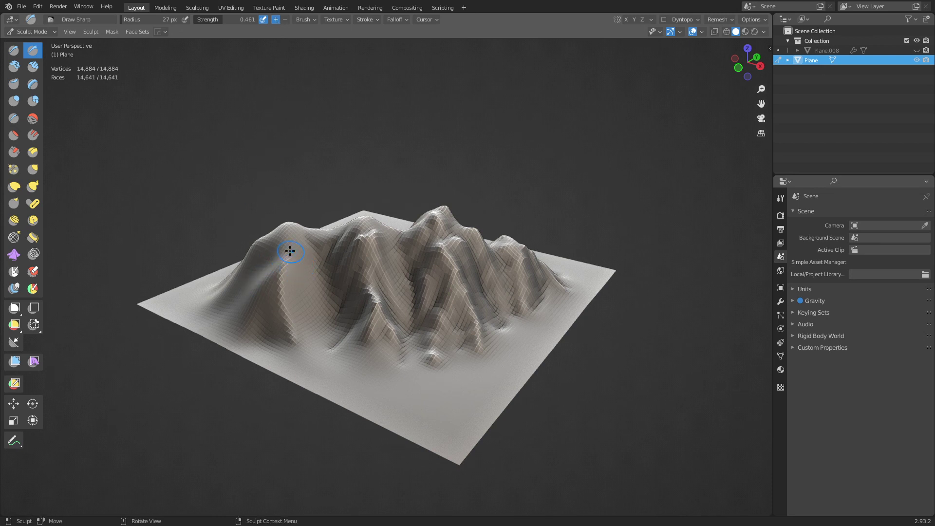
left_click_drag(287, 251, 302, 308)
mouse_move(298, 244)
left_mouse_down()
mouse_move(287, 244)
mouse_move(286, 233)
mouse_move(303, 255)
left_mouse_up()
left_click_drag(298, 246, 310, 291)
left_click_drag(297, 255, 300, 253)
mouse_move(302, 259)
left_mouse_down("ctrl")
mouse_move(320, 308)
mouse_move(297, 319)
mouse_move(302, 333)
left_mouse_up("ctrl")
mouse_move(299, 277)
left_mouse_down()
mouse_move(341, 322)
mouse_move(325, 328)
left_mouse_up()
mouse_move(322, 368)
left_mouse_down()
mouse_move(305, 339)
mouse_move(338, 343)
left_mouse_up()
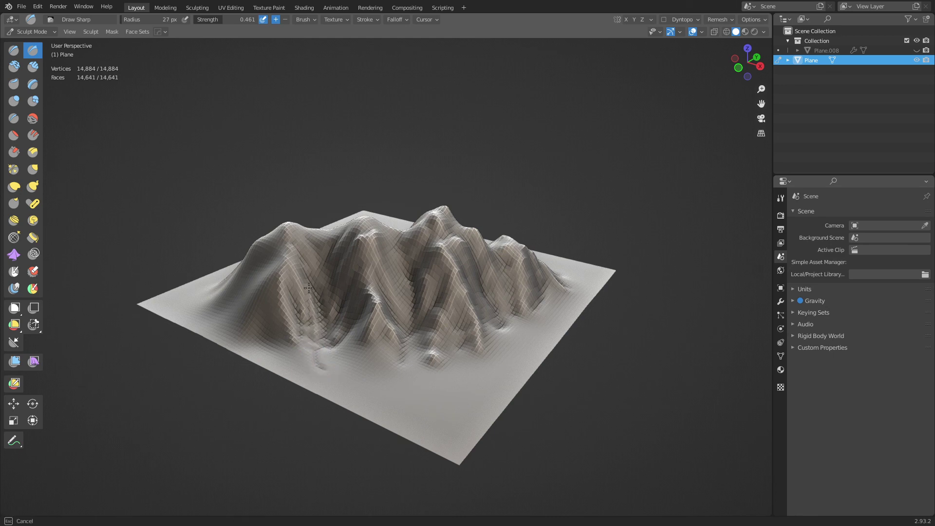
Add fine creases along the saddle crest between the tallest and second peaks
left_click_drag(317, 238, 324, 254)
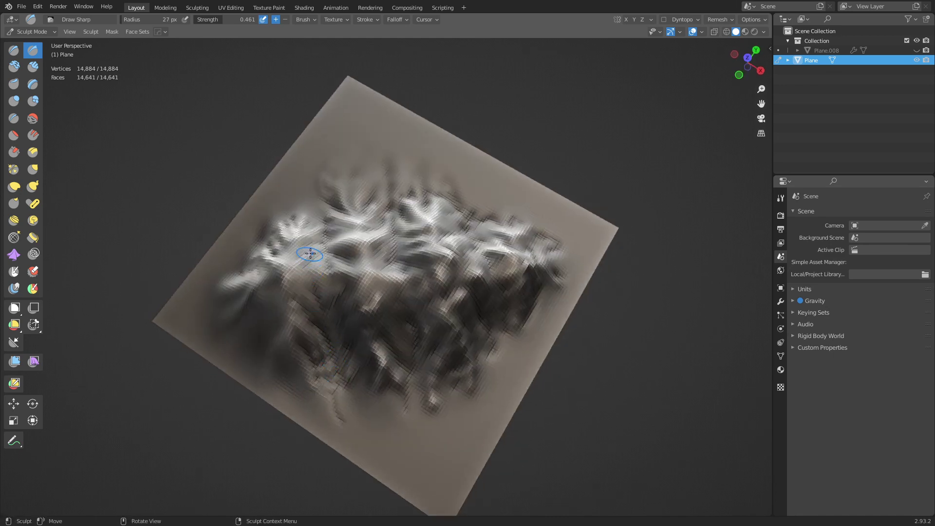
mouse_move(309, 253)
left_mouse_down()
mouse_move(297, 276)
mouse_move(328, 268)
left_mouse_up()
mouse_move(324, 279)
middle_mouse_down()
mouse_move(348, 262)
mouse_move(393, 278)
mouse_move(420, 304)
middle_mouse_up()
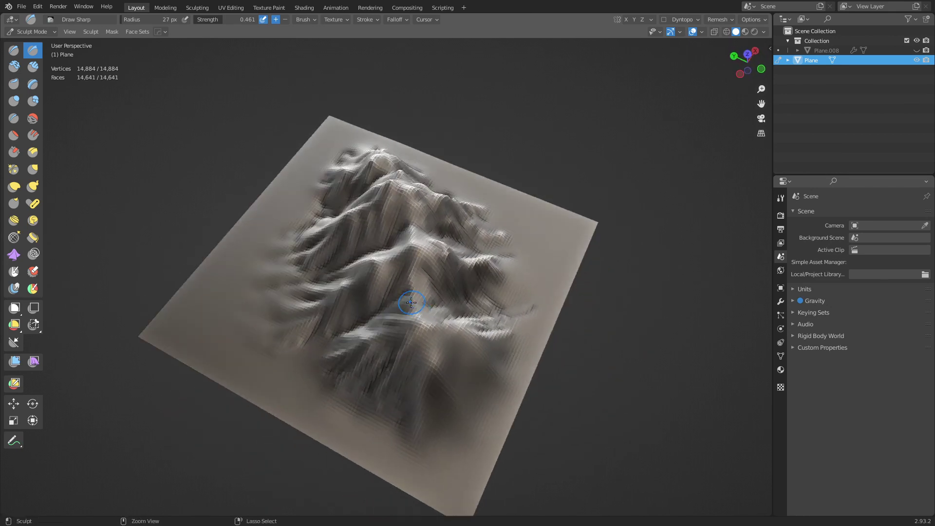
left_click_drag(411, 303, 418, 304, "ctrl")
Sculpt fine ridges down the tallest peak's outer far-side slope to the base
mouse_move(402, 305)
middle_mouse_down()
mouse_move(486, 269)
mouse_move(345, 276)
middle_mouse_up()
left_click_drag(406, 273, 409, 283)
left_click_drag(440, 362, 451, 371)
left_click_drag(414, 327, 412, 355)
mouse_move(403, 282)
left_mouse_down()
mouse_move(424, 373)
mouse_move(414, 396)
mouse_move(450, 377)
mouse_move(454, 364)
mouse_move(419, 316)
mouse_move(466, 355)
left_mouse_up()
Carve long ridges and gullies from the tallest peak's summit down its smooth outer end face
middle_click_drag(408, 345, 326, 317)
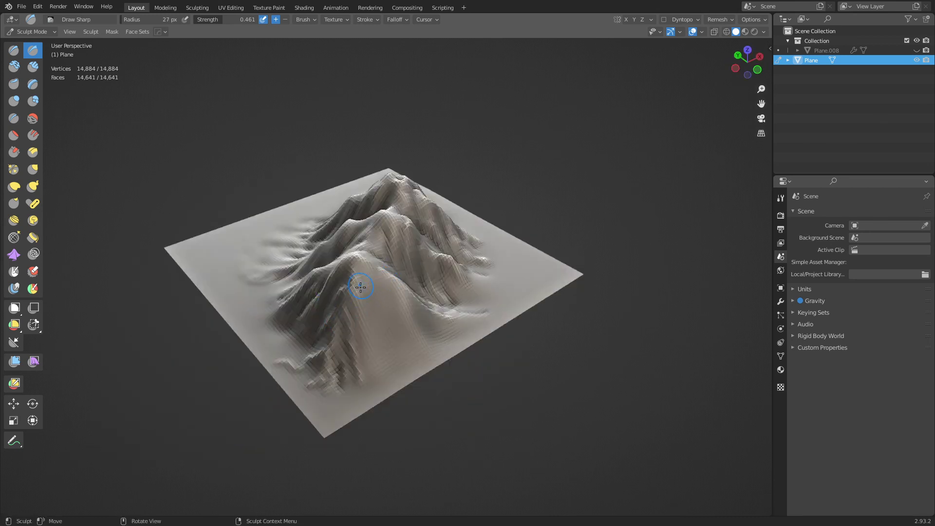
left_click_drag(360, 285, 362, 355)
left_click_drag(356, 249, 356, 275)
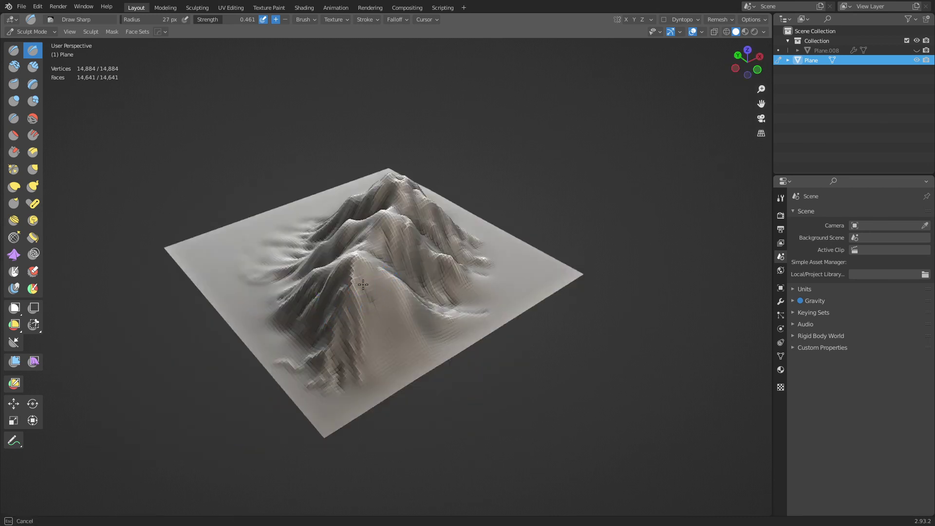
left_click_drag(382, 360, 392, 346)
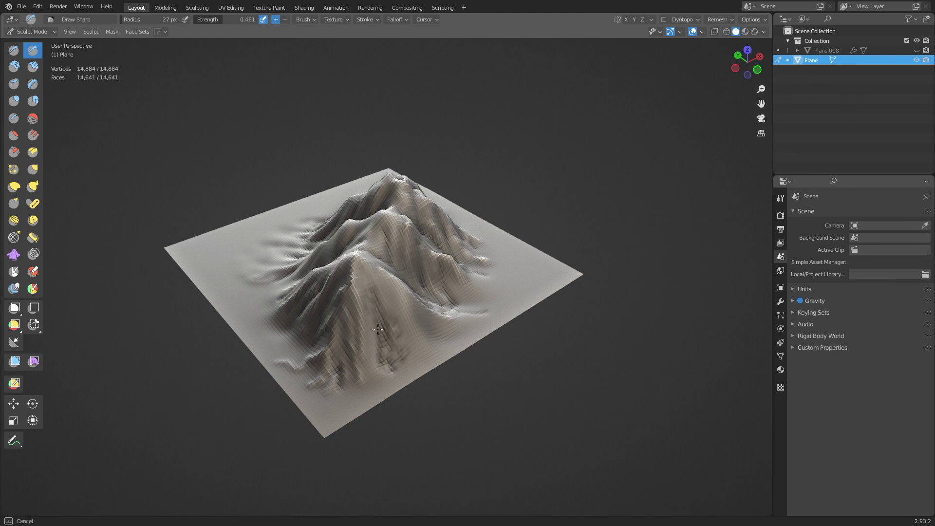
mouse_move(384, 311)
left_mouse_down()
mouse_move(374, 269)
mouse_move(395, 277)
mouse_move(392, 326)
mouse_move(387, 273)
mouse_move(417, 336)
mouse_move(403, 363)
left_mouse_up()
Extend the rocky ridges across the rest of the tallest peak's end face and down its near-side spur
middle_click_drag(355, 360, 315, 354)
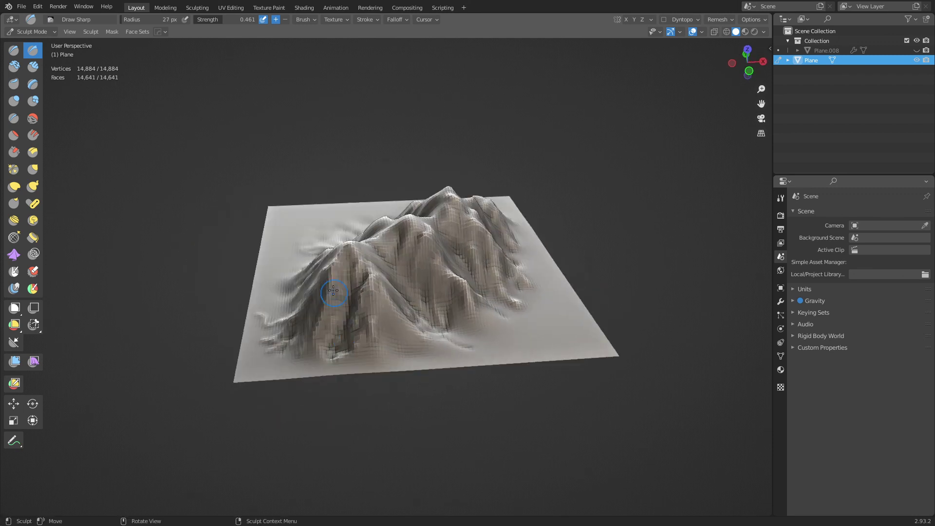
left_click_drag(331, 289, 336, 300)
mouse_move(315, 346)
left_mouse_down()
mouse_move(307, 355)
mouse_move(352, 361)
left_mouse_up()
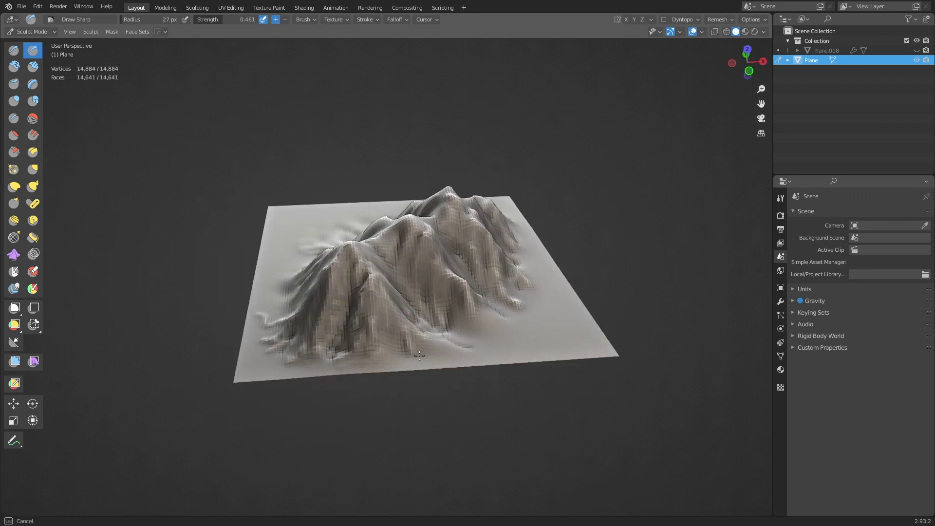
left_click_drag(420, 359, 420, 360)
left_click_drag(384, 292, 395, 319)
mouse_move(392, 312)
left_mouse_down()
mouse_move(404, 348)
mouse_move(433, 355)
left_mouse_up()
Roughen the near-side foot of the slope below the tallest and second peaks
middle_click_drag(545, 335, 389, 337)
mouse_move(387, 351)
left_mouse_down()
mouse_move(401, 360)
mouse_move(430, 349)
mouse_move(409, 357)
left_mouse_up()
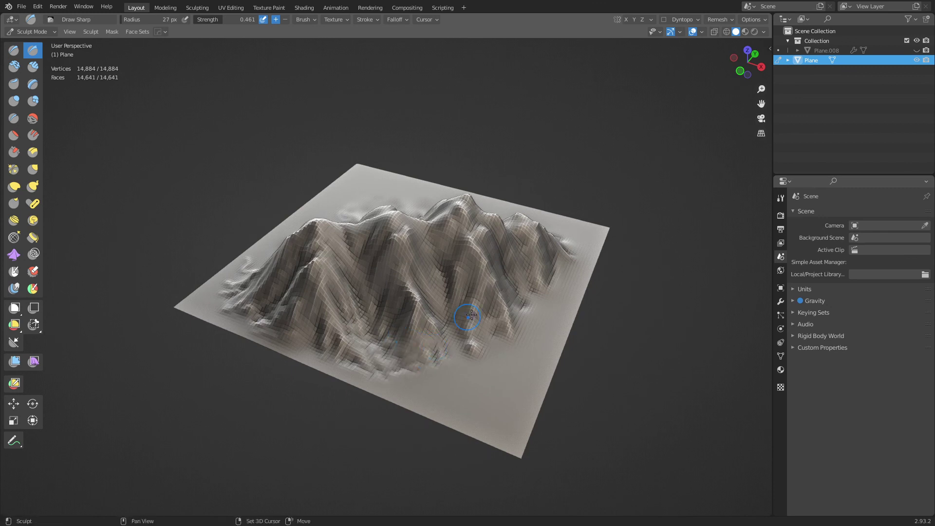
mouse_move(437, 346)
middle_mouse_down("shift")
mouse_move(366, 361)
mouse_move(414, 340)
middle_mouse_up("shift")
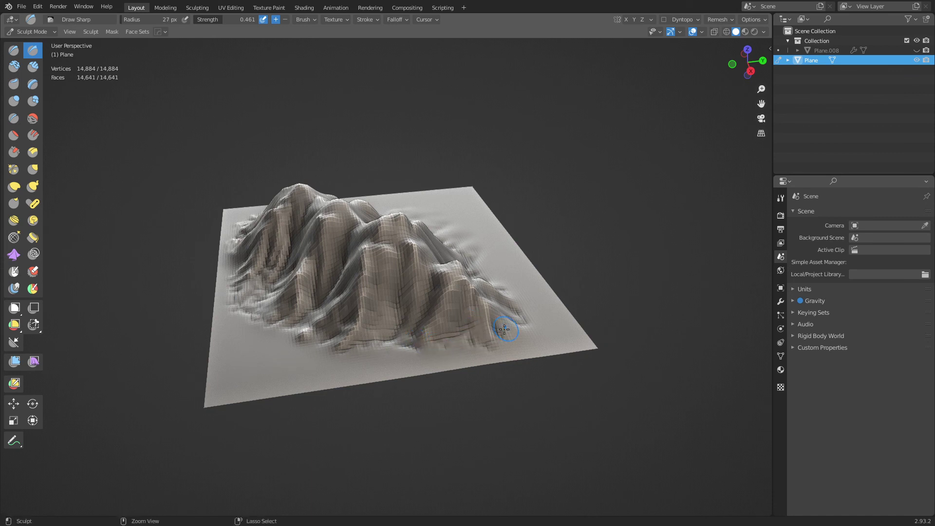
Rework the near-side base of the third peak and adjacent spurs where they meet the flat ground
mouse_move(450, 338)
left_mouse_down()
mouse_move(425, 352)
mouse_move(371, 352)
left_mouse_up()
left_click_drag(360, 344, 336, 357)
left_click_drag(323, 342, 323, 347)
middle_click_drag(296, 330, 369, 307)
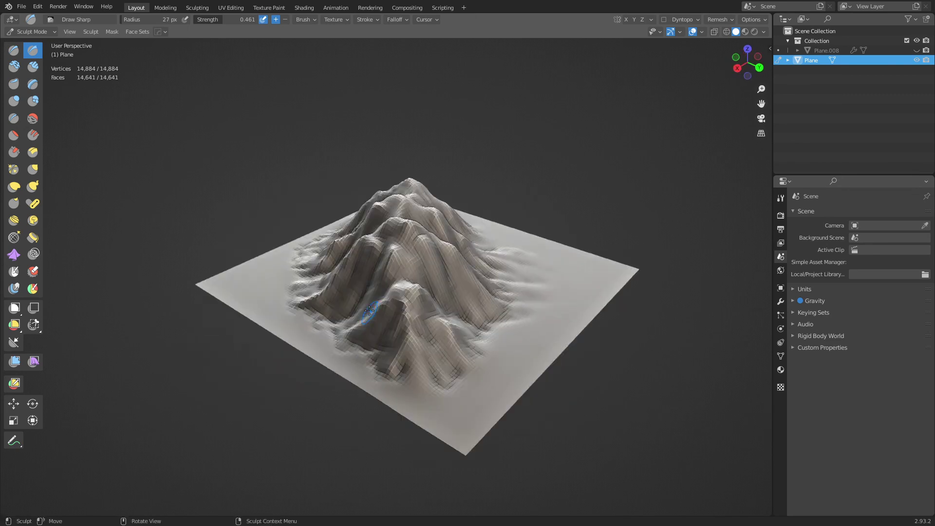
Raise sharp ridges down the smallest peak's end face and along its foot with Draw Sharp
left_click_drag(393, 266, 400, 271)
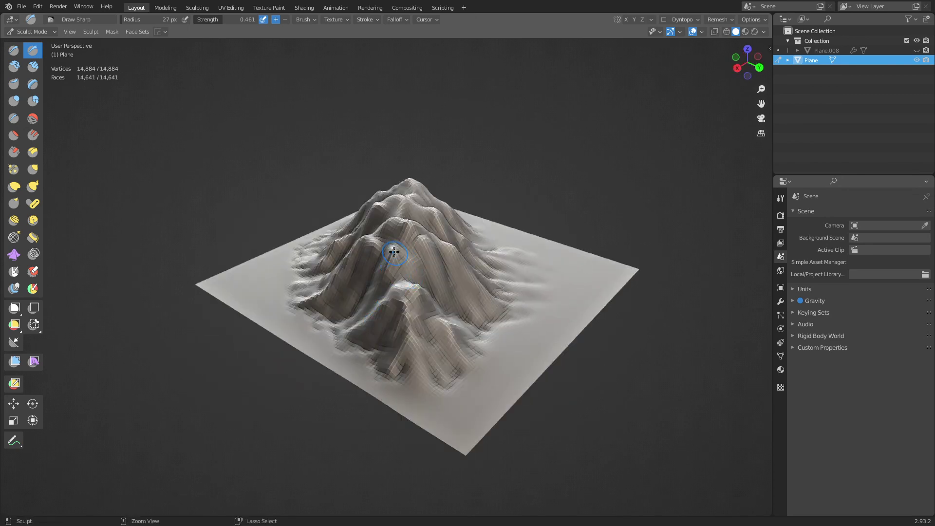
middle_click_drag(416, 303, 411, 312)
left_click_drag(411, 311, 439, 361)
middle_click_drag(439, 390, 396, 350)
mouse_move(334, 341)
left_mouse_down()
mouse_move(328, 355)
mouse_move(369, 355)
left_mouse_up()
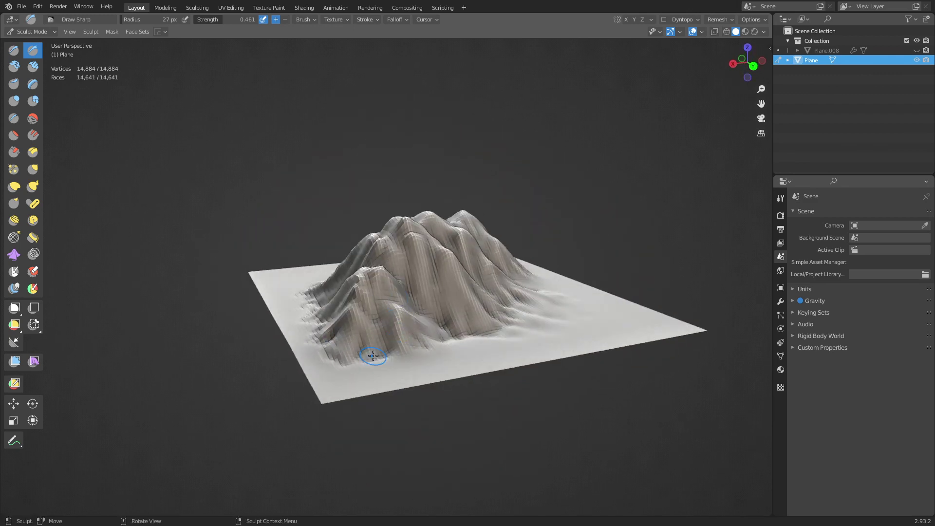
Cut gullies around the smallest peak and the neighbouring slope using inverted Draw Sharp strokes
mouse_move(373, 355)
middle_mouse_down()
mouse_move(405, 290)
mouse_move(392, 271)
middle_mouse_up()
key("ctrl")
left_click_drag(392, 277, 395, 337, "ctrl")
left_click_drag(361, 279, 359, 292, "ctrl")
left_click_drag(363, 282, 358, 292, "ctrl")
middle_click_drag(370, 297, 475, 305)
mouse_move(442, 274)
left_mouse_down("ctrl")
mouse_move(440, 286)
mouse_move(458, 282)
left_mouse_up("ctrl")
Cut short inverted gullies along the upper spurs of the middle peaks on the wide side
middle_click_drag(461, 277, 479, 277, "ctrl")
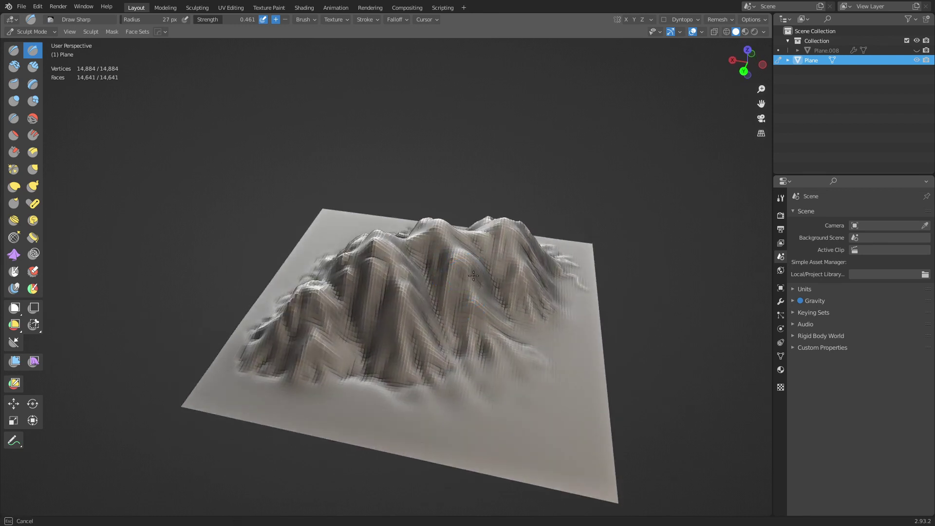
left_click_drag(487, 288, 489, 291, "ctrl")
left_click_drag(479, 272, 487, 288, "ctrl")
left_click_drag(473, 259, 460, 265, "ctrl")
left_click_drag(459, 251, 460, 254, "ctrl")
left_click_drag(448, 258, 441, 243, "ctrl")
middle_click_drag(434, 270, 401, 252)
Enlarge the brush radius to 91 px and shape broad gullies and a ridge on the ground beside the mountain
middle_click_drag(408, 290, 459, 388)
key("f")
left_click(476, 403)
left_click_drag(438, 379, 470, 420, "ctrl")
left_click_drag(428, 373, 471, 421, "ctrl")
left_click_drag(504, 302, 514, 321, "ctrl")
mouse_move(535, 274)
left_mouse_down()
mouse_move(542, 229)
mouse_move(479, 162)
left_mouse_up()
Extend broad ridges from the steep side's foot across the narrow ground strip to the terrain edge
middle_click_drag(389, 260, 469, 269)
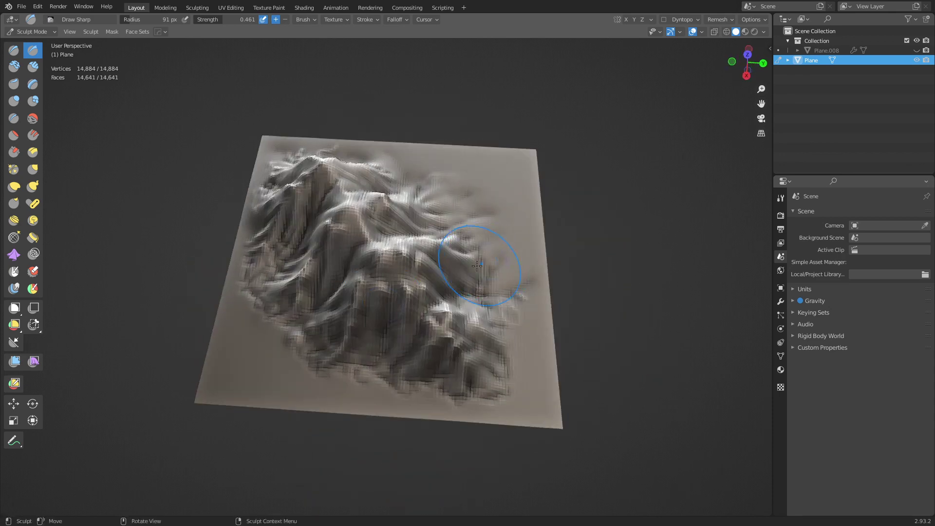
left_click_drag(268, 339, 253, 352)
mouse_move(248, 303)
left_mouse_down()
mouse_move(259, 291)
mouse_move(224, 329)
left_mouse_up()
left_click_drag(260, 235, 235, 254)
mouse_move(360, 365)
left_mouse_down()
mouse_move(349, 382)
mouse_move(286, 372)
mouse_move(239, 382)
mouse_move(269, 307)
mouse_move(281, 325)
left_mouse_up()
Reduce the brush radius to 56 px and raise narrower ridges across the ground around the smallest peak's foot and wide side
key("f")
left_click(320, 388)
left_click_drag(295, 388, 327, 361)
left_click_drag(356, 404, 387, 361)
left_click_drag(385, 399, 395, 379)
left_click_drag(438, 406, 461, 385)
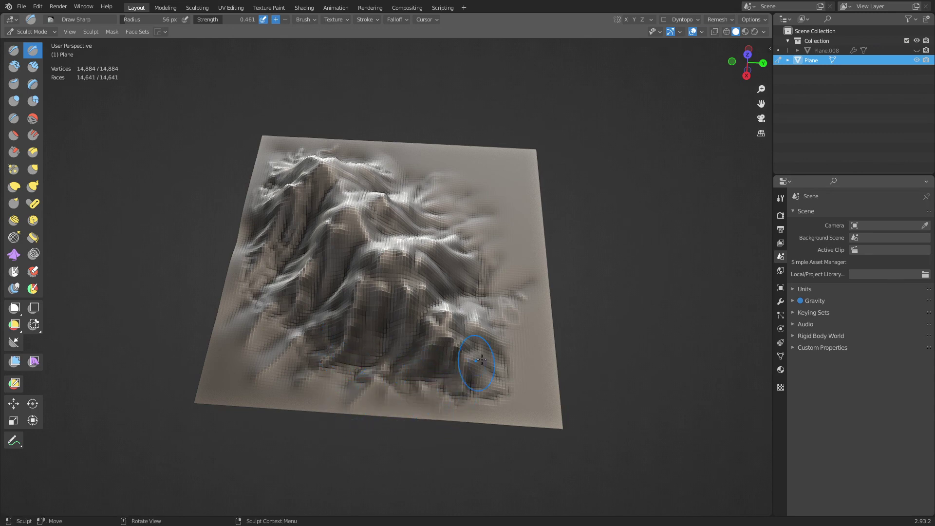
mouse_move(437, 398)
middle_mouse_down()
mouse_move(443, 414)
mouse_move(429, 405)
mouse_move(421, 436)
mouse_move(396, 413)
mouse_move(427, 432)
middle_mouse_up()
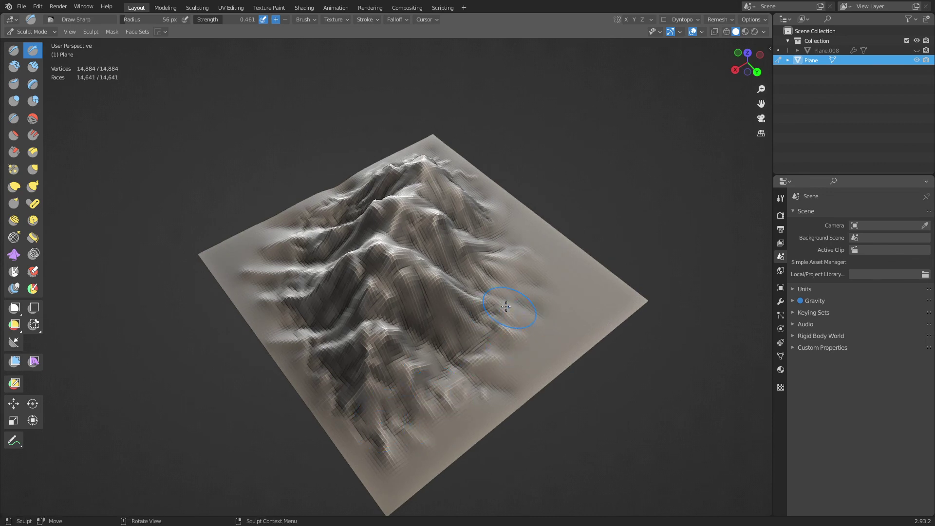
mouse_move(488, 261)
left_mouse_down()
mouse_move(513, 242)
mouse_move(510, 212)
mouse_move(535, 215)
left_mouse_up()
Extend ridges over the ground at the foot of the tallest peak's end face
middle_click_drag(387, 244, 437, 314)
mouse_move(346, 121)
middle_mouse_down("shift")
mouse_move(404, 244)
mouse_move(430, 261)
mouse_move(370, 276)
middle_mouse_up("shift")
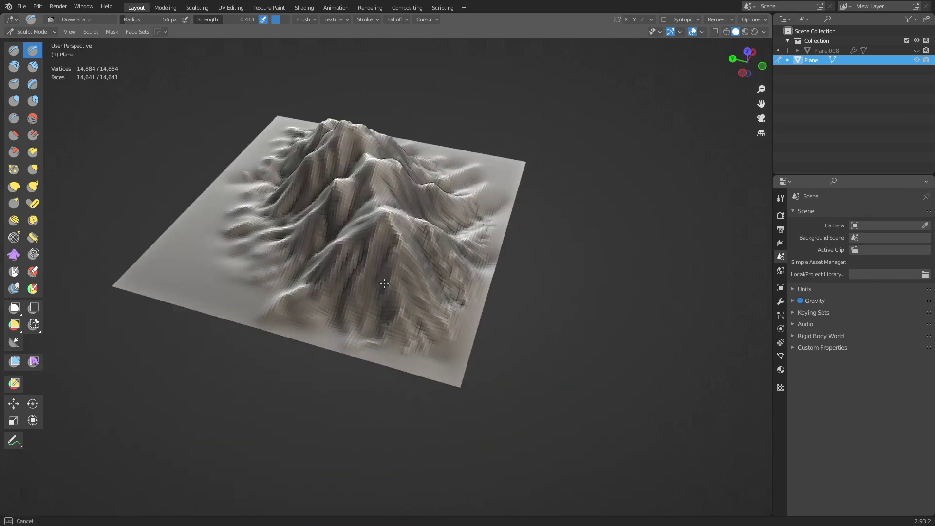
left_click_drag(366, 327, 383, 329)
middle_click_drag(392, 322, 366, 323)
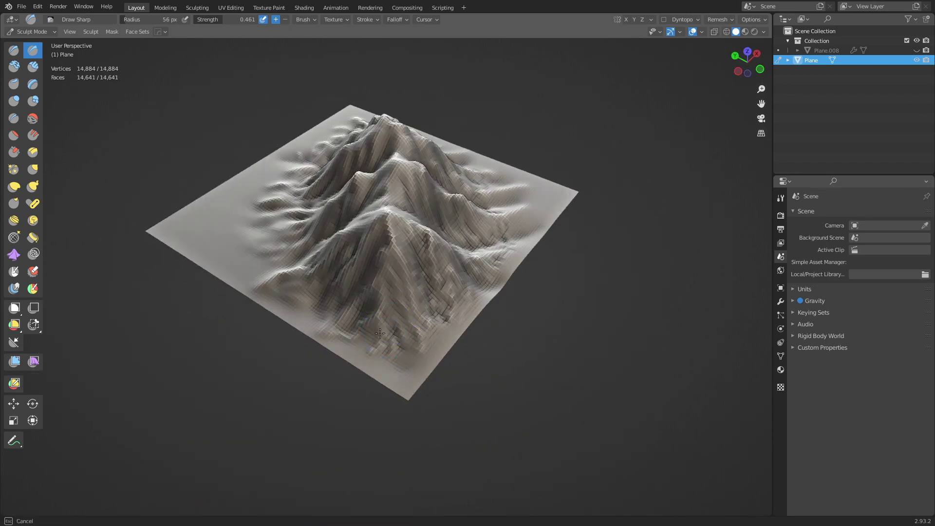
mouse_move(375, 330)
left_mouse_down()
mouse_move(389, 372)
mouse_move(421, 331)
left_mouse_up()
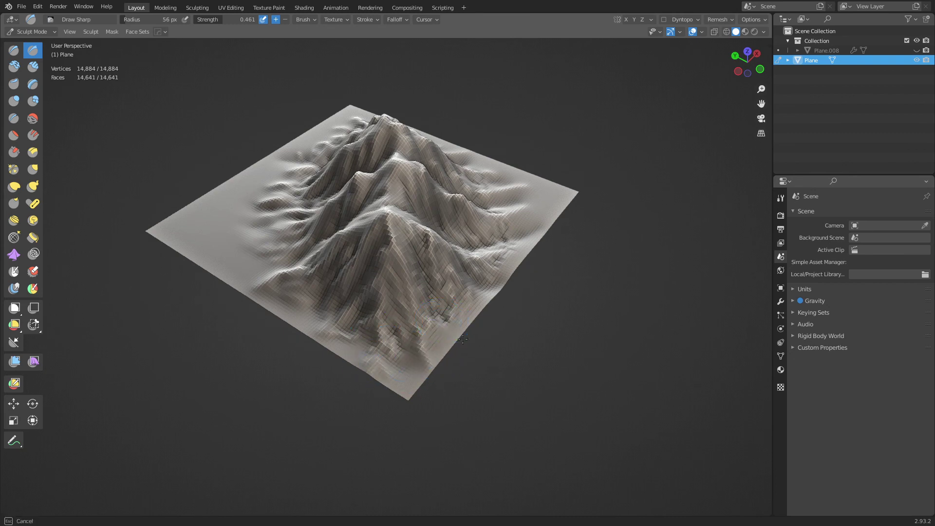
middle_click_drag(533, 293, 497, 312)
left_click_drag(460, 330, 495, 313)
Raise ridges across the flat ground beyond the smallest peak out to the terrain edge
middle_click_drag(522, 211, 462, 320, "shift")
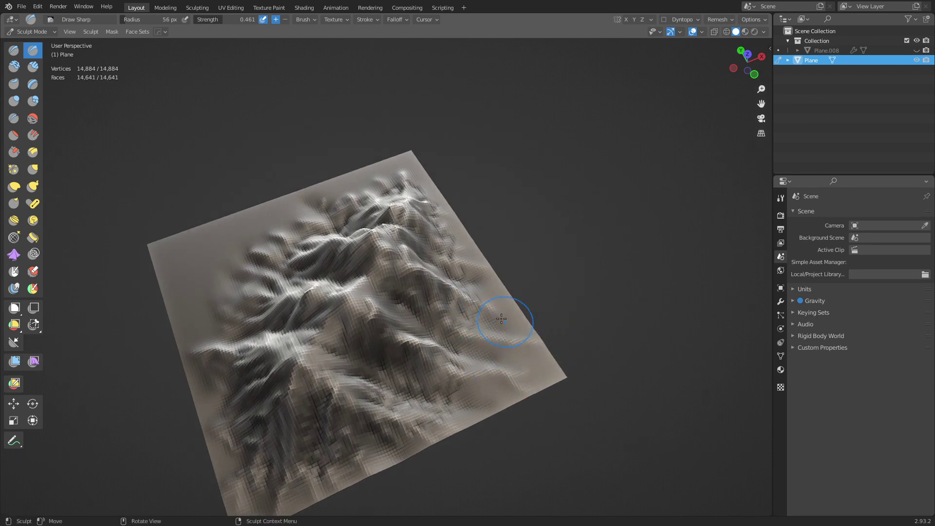
left_click_drag(449, 205, 440, 189)
middle_click_drag(424, 193, 476, 249, "shift")
left_click_drag(474, 239, 462, 215)
mouse_move(408, 258)
left_mouse_down()
mouse_move(382, 237)
mouse_move(419, 223)
left_mouse_up()
middle_click_drag(381, 299, 454, 277, "shift")
left_click_drag(420, 263, 404, 237)
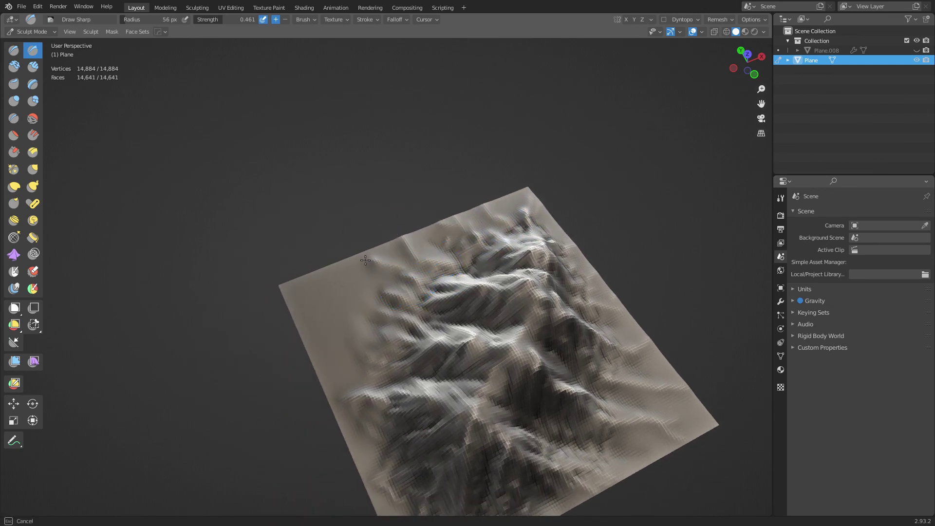
Raise long ridges across the empty flat corner on the mountain's wide side
middle_click_drag(368, 263, 387, 344)
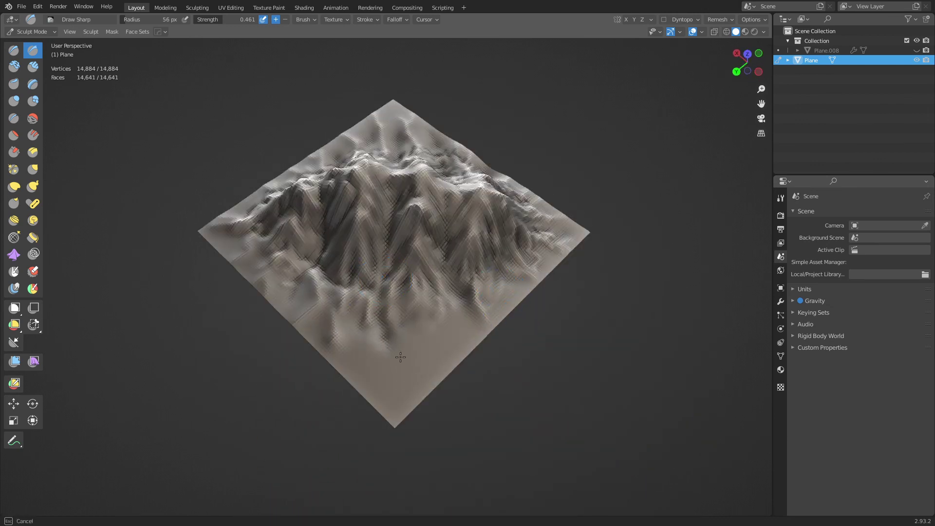
left_click_drag(418, 385, 377, 319)
mouse_move(347, 370)
left_mouse_down()
mouse_move(377, 346)
mouse_move(425, 336)
mouse_move(452, 298)
left_mouse_up()
mouse_move(426, 355)
left_mouse_down()
mouse_move(416, 302)
mouse_move(496, 326)
mouse_move(458, 292)
mouse_move(459, 302)
left_mouse_up()
Set the brush radius to 46 px and cover the wide side's open ground with winding gullies and ridges
middle_click_drag(384, 317, 392, 300)
key("f")
left_click(394, 310)
mouse_move(393, 305)
left_mouse_down("ctrl")
mouse_move(368, 359)
mouse_move(323, 366)
mouse_move(343, 378)
mouse_move(183, 372)
left_mouse_up("ctrl")
left_click_drag(452, 384, 393, 366)
left_click_drag(395, 362, 419, 396)
mouse_move(401, 365)
left_mouse_down()
mouse_move(438, 367)
mouse_move(472, 382)
left_mouse_up()
left_click_drag(469, 346, 471, 312)
left_click_drag(471, 279, 453, 212)
Roughen the remaining smooth ground along the steep side's edge and around the tallest peak's end
mouse_move(426, 225)
middle_mouse_down()
mouse_move(389, 294)
mouse_move(414, 286)
middle_mouse_up()
left_click_drag(309, 371, 288, 375)
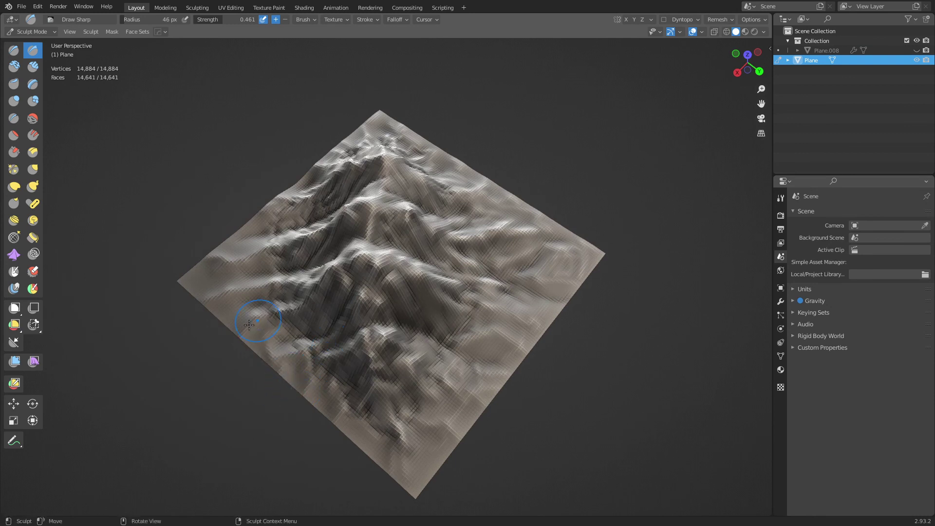
mouse_move(242, 322)
left_mouse_down()
mouse_move(214, 289)
mouse_move(241, 265)
mouse_move(253, 229)
left_mouse_up()
mouse_move(296, 189)
left_mouse_down()
mouse_move(387, 127)
mouse_move(502, 197)
left_mouse_up()
Try to smooth the terrain with the brush radius enlarged to 122 px, and undo the smoothing strokes
middle_click_drag(505, 286, 468, 298)
scroll(467, 299, "down", 4)
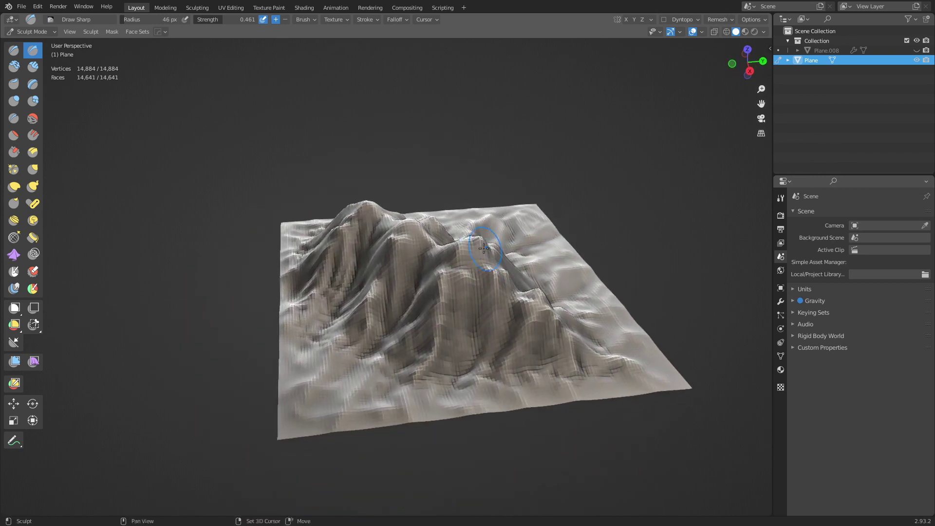
middle_click_drag(487, 225, 443, 267, "shift")
key("f")
left_click(455, 313)
middle_click_drag(419, 310, 427, 347)
left_click_drag(423, 348, 408, 349, "shift")
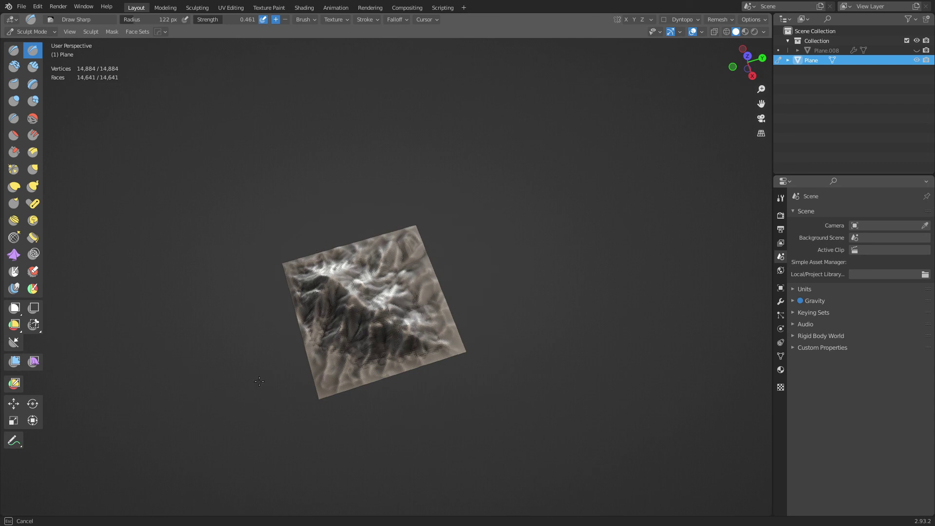
mouse_move(315, 253)
middle_mouse_down()
mouse_move(458, 247)
mouse_move(457, 257)
middle_mouse_up()
key("ctrl+z")
middle_click_drag(456, 302, 448, 292)
left_click_drag(449, 279, 447, 283, "shift")
key("ctrl+z")
Switch to the Smooth brush and set its strength to 0.1
left_click(38, 119)
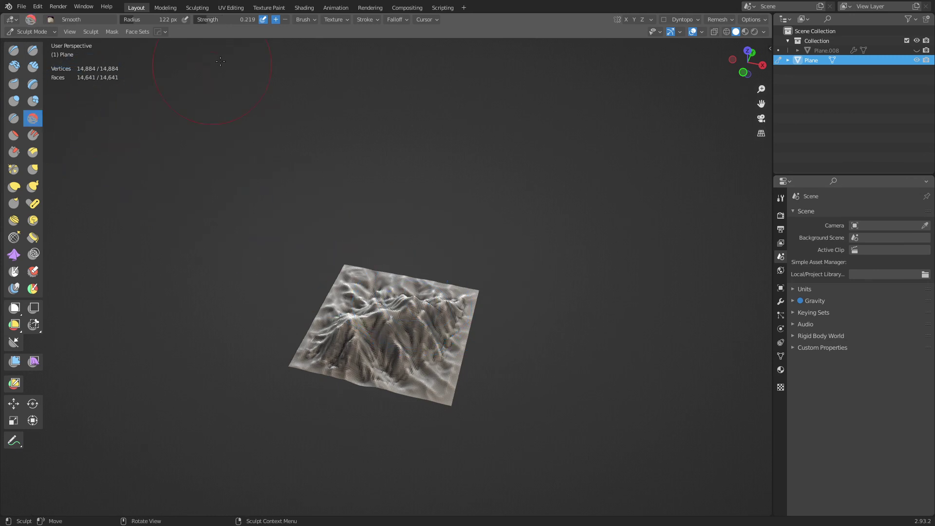
left_click(203, 19)
type("0.1")
key("Return")
middle_click_drag(494, 292, 495, 292)
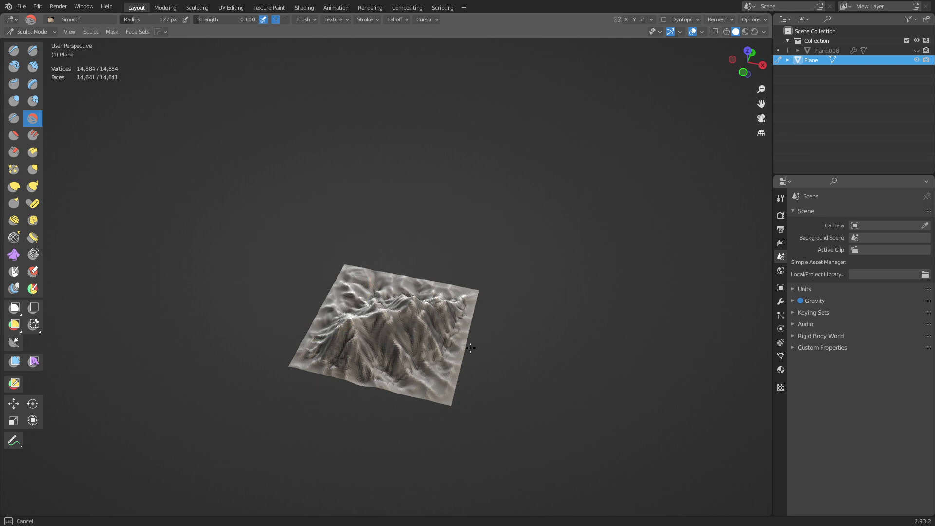
middle_click_drag(423, 310, 586, 314)
Return to Object Mode and shade the terrain plane smooth
key("ctrl+Tab")
left_click(521, 311)
left_click(465, 375)
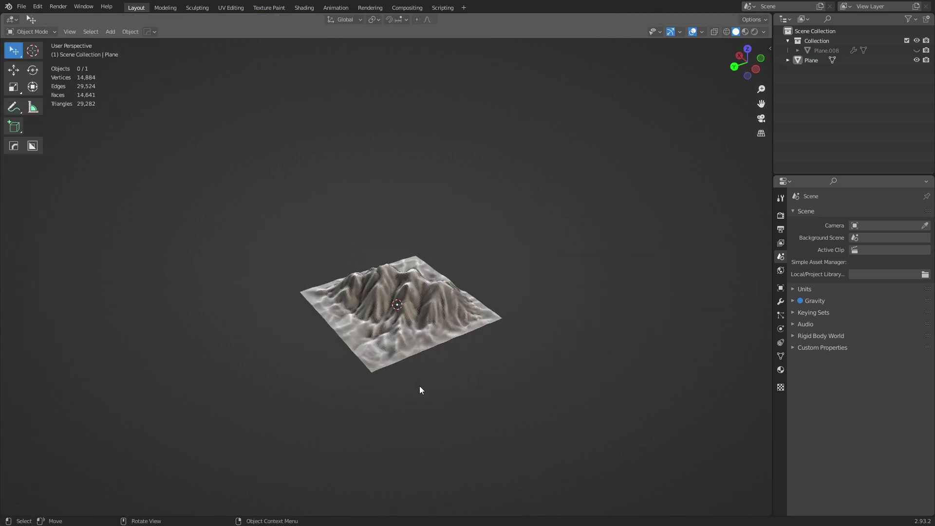
scroll(415, 402, "up", 3)
middle_click_drag(431, 365, 452, 318)
left_click(407, 314)
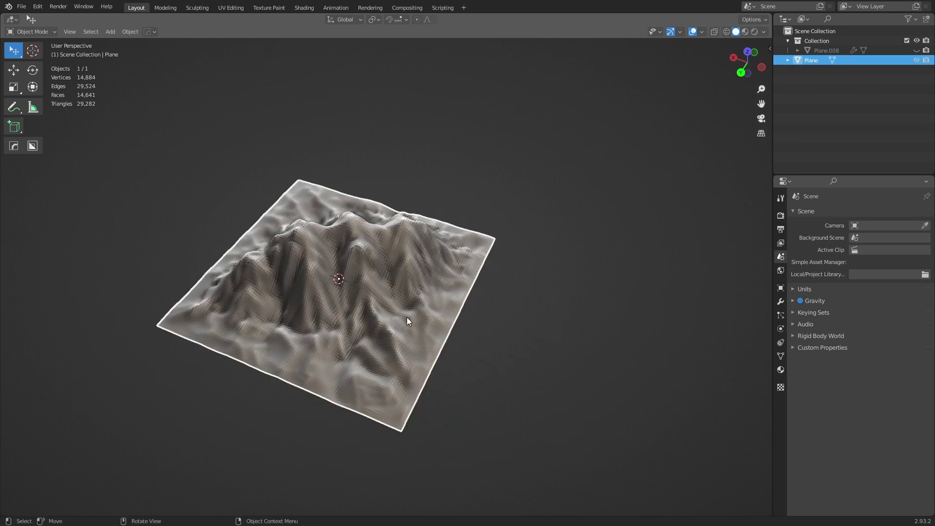
right_click(407, 319)
left_click(405, 316)
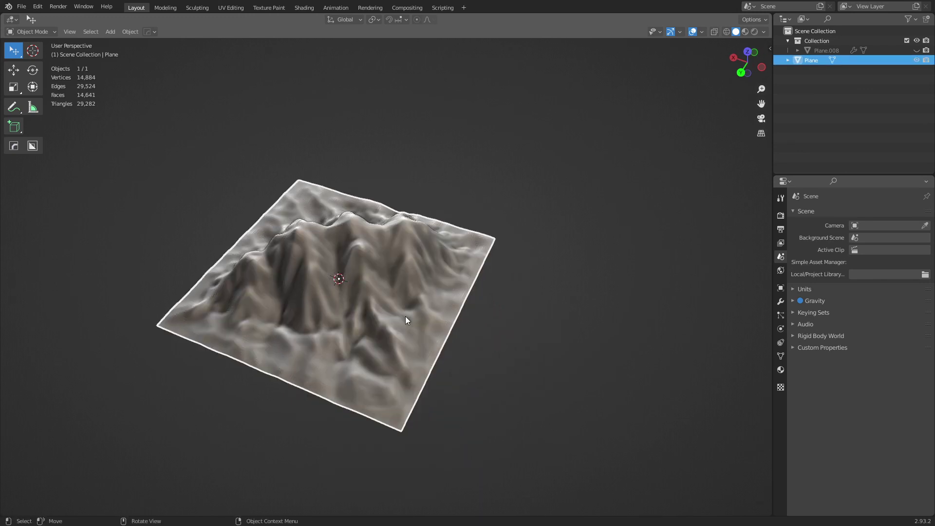
left_click(511, 335)
Set up a GrabDoc baking scene around the terrain
key("n")
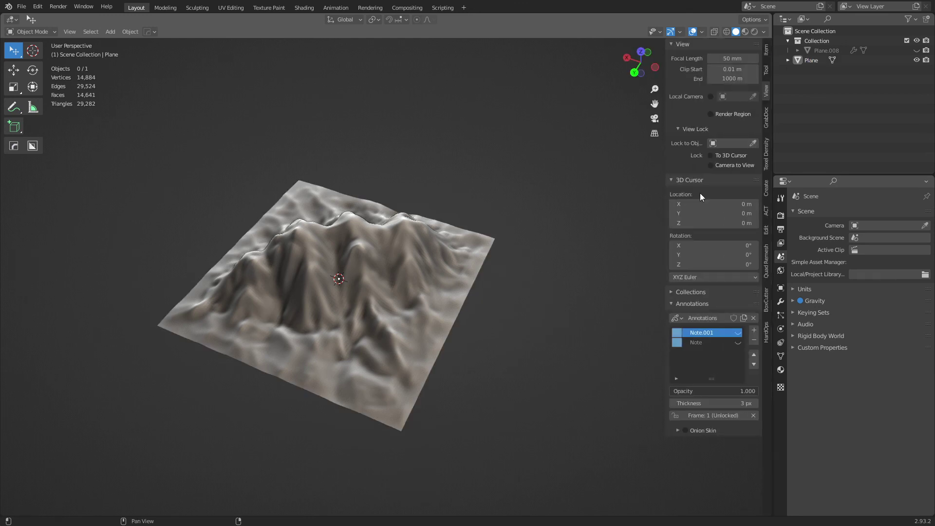
left_click(766, 118)
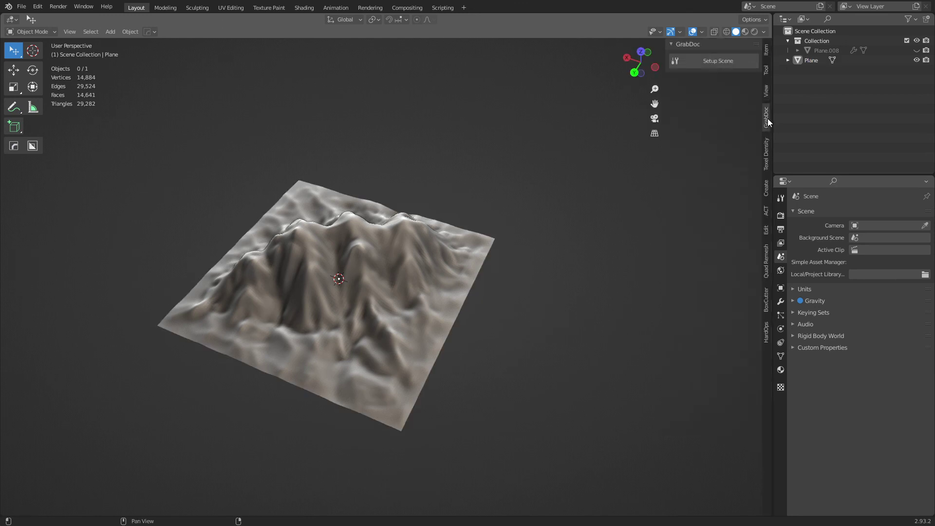
left_click(704, 67)
middle_click_drag(334, 358, 375, 366)
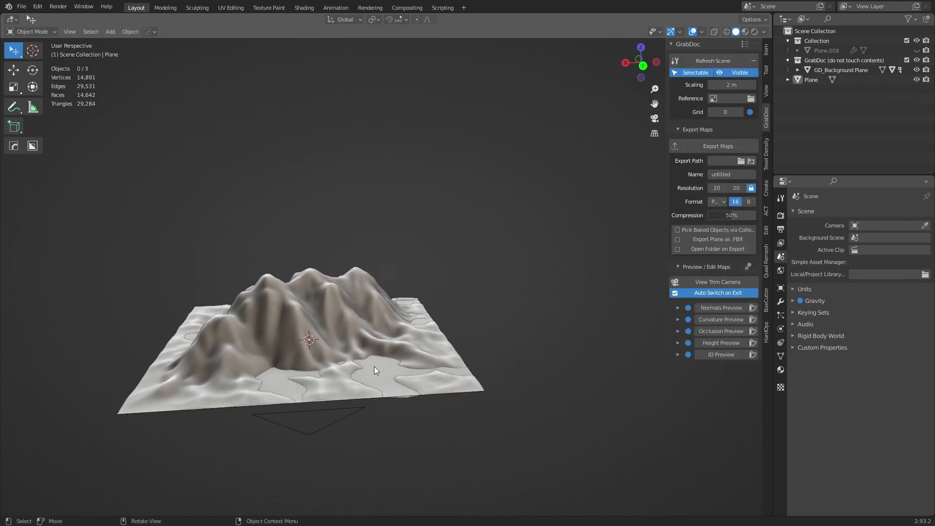
Raise the terrain plane about 0.058 m along Z above the GrabDoc background plane
left_click(325, 329)
middle_click_drag(409, 411, 402, 384)
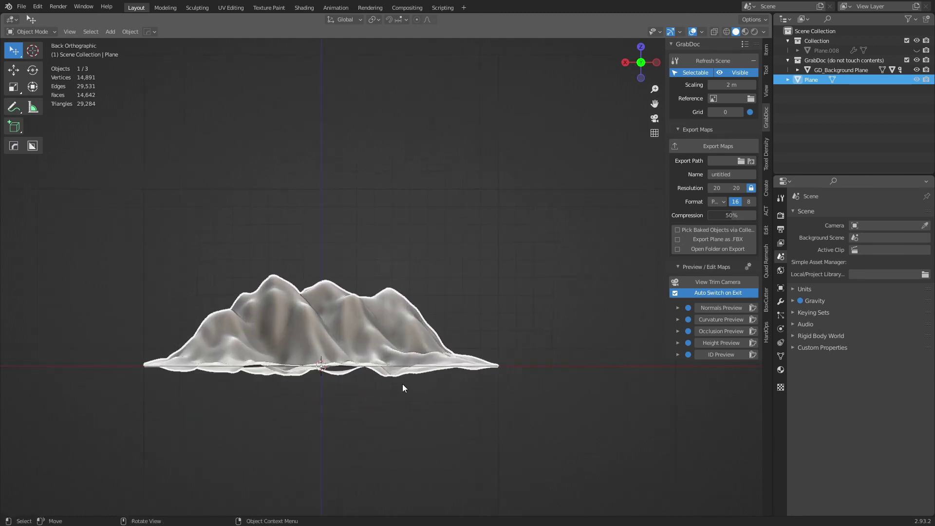
key("g")
key("z")
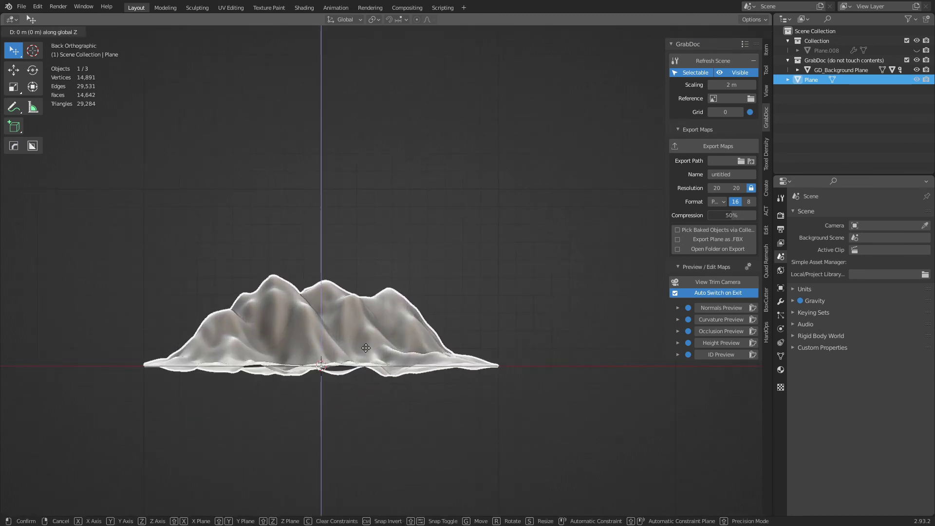
left_click(365, 251)
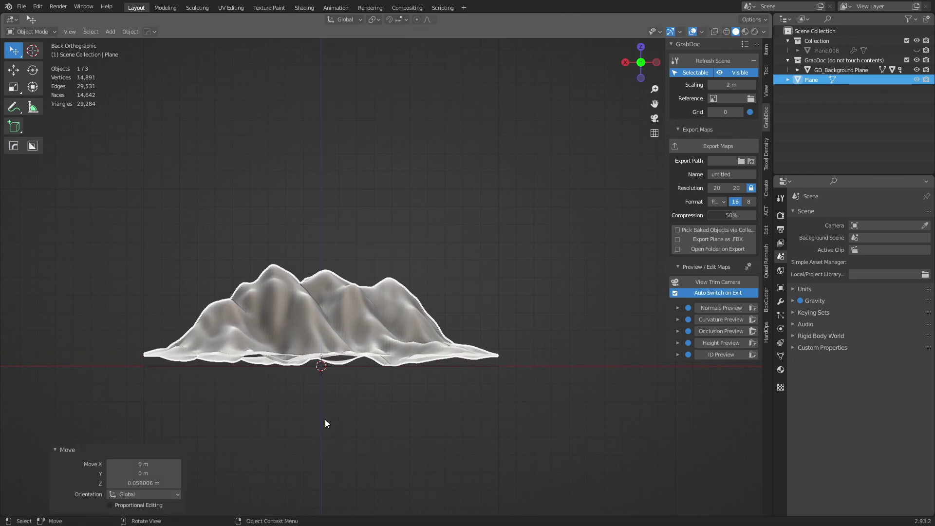
Lower the terrain about 0.001 m along Z so its lowest dips sit just above the background plane
scroll(320, 424, "up", 8)
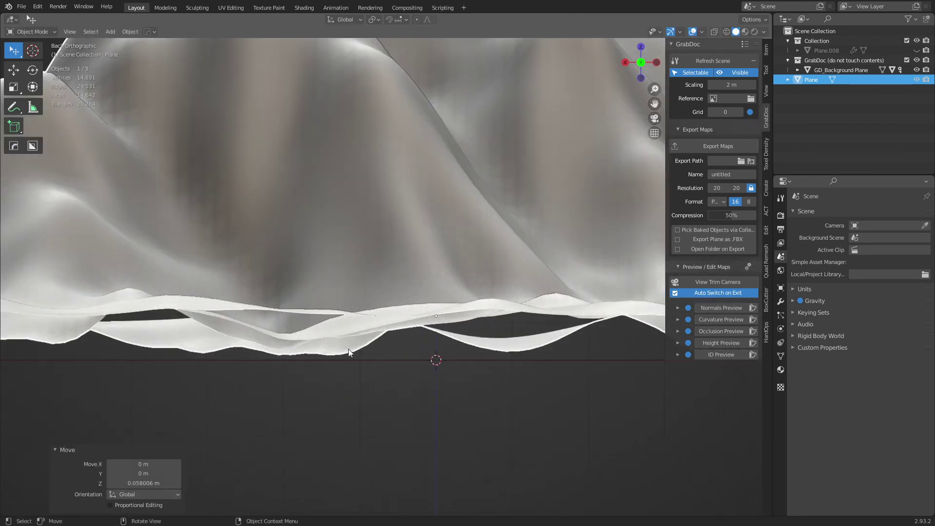
key("g")
key("z")
left_click(285, 393)
scroll(288, 396, "down", 5)
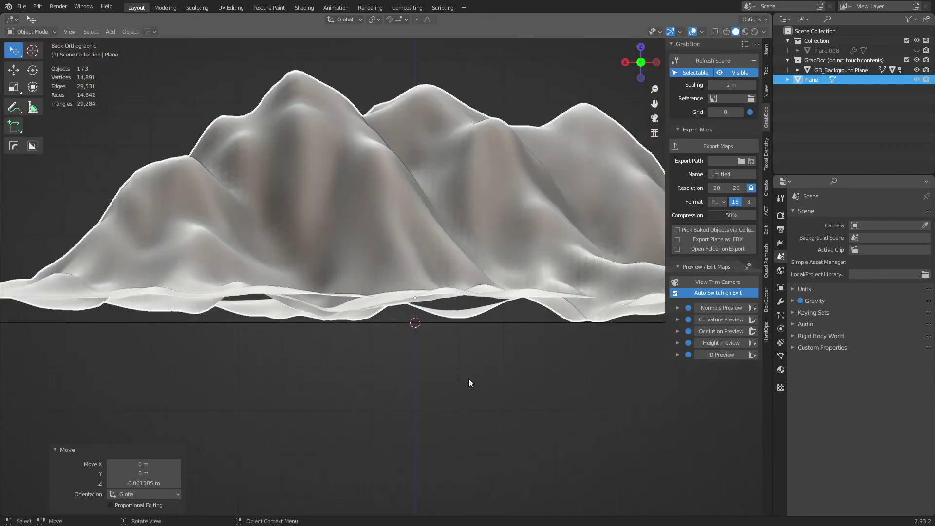
scroll(468, 382, "up", 8)
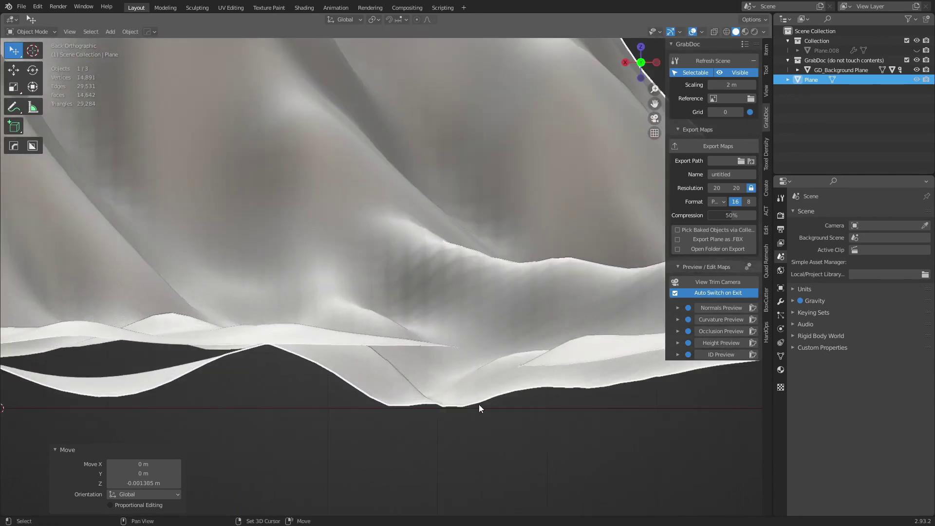
scroll(354, 408, "down", 6)
middle_click_drag(195, 352, 521, 384, "shift")
scroll(331, 358, "down", 3)
left_click(533, 384)
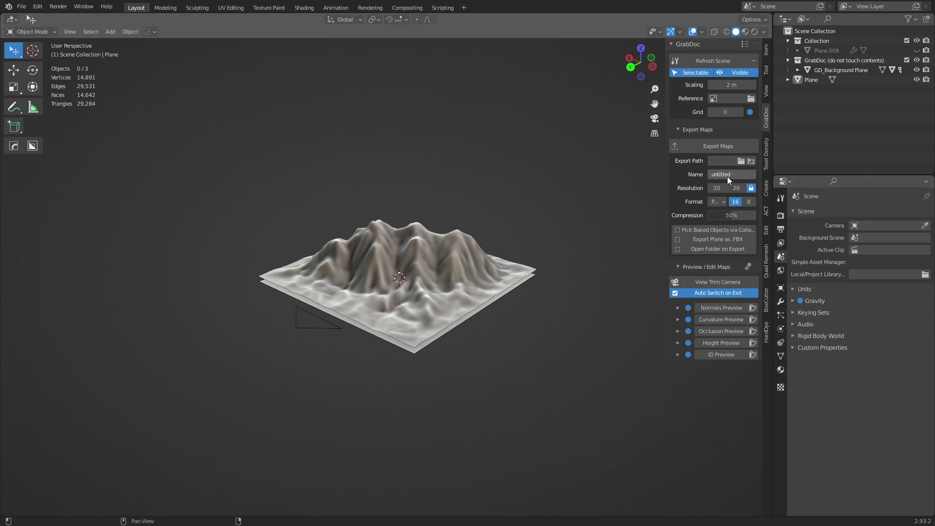
Leave only the Height map enabled in GrabDoc, preview it through the trim camera, and leave the preview
left_click(688, 319)
left_click(688, 354)
left_click(713, 343)
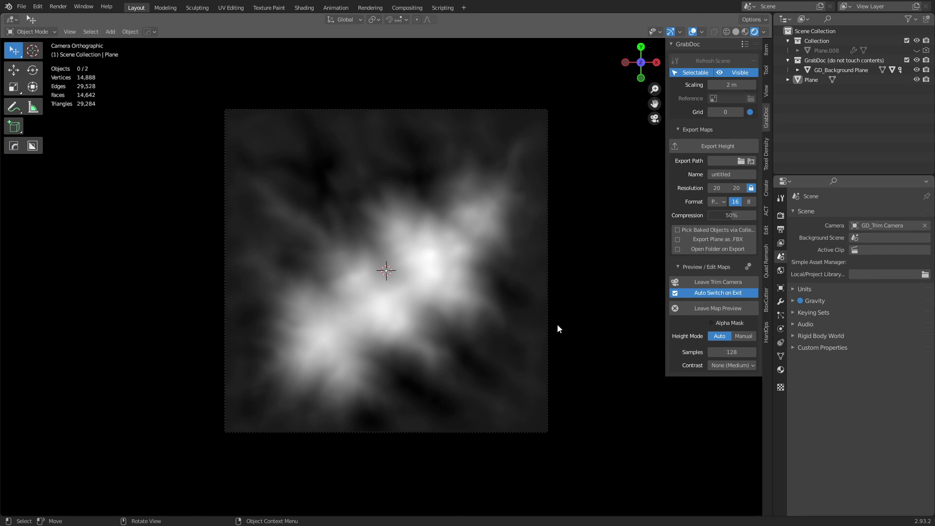
left_click(716, 306)
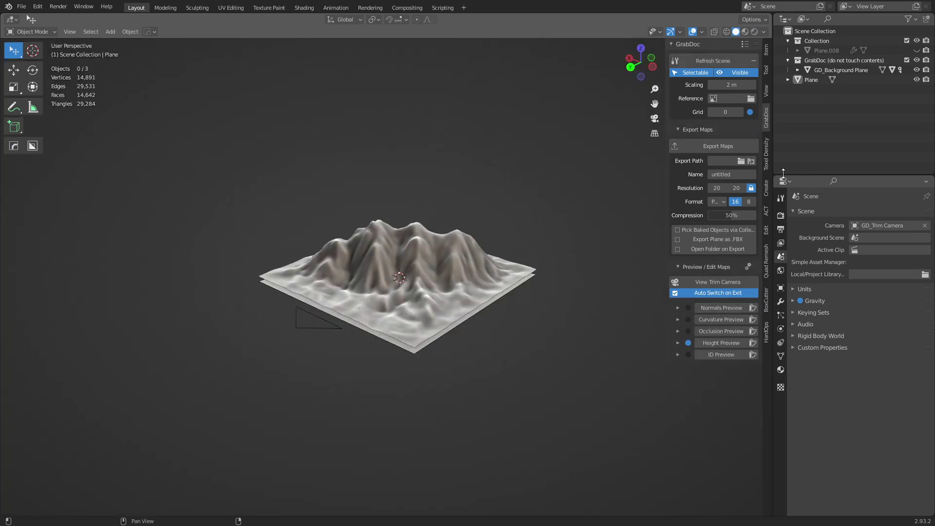
Hide the GrabDoc collection and select the terrain plane
left_click(916, 61)
scroll(618, 333, "up", 3)
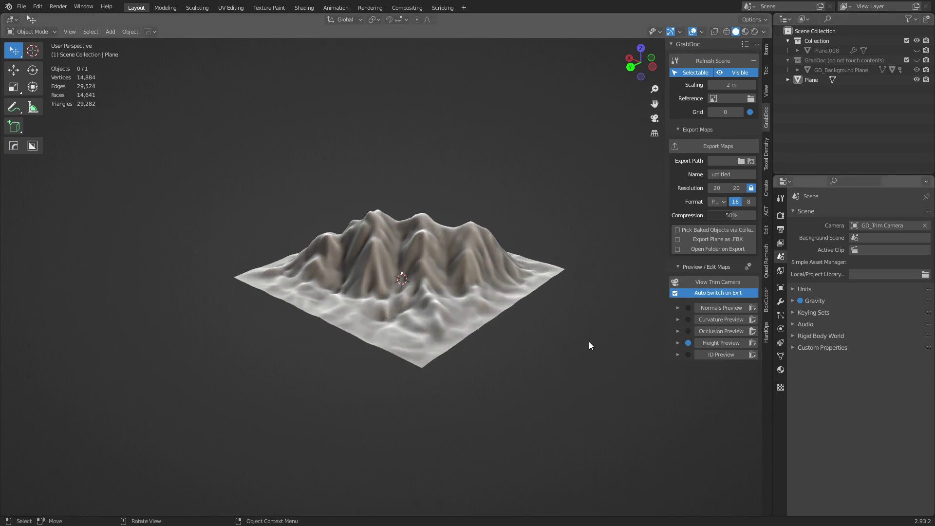
right_click(515, 323)
key("Escape")
middle_click_drag(517, 326, 407, 297)
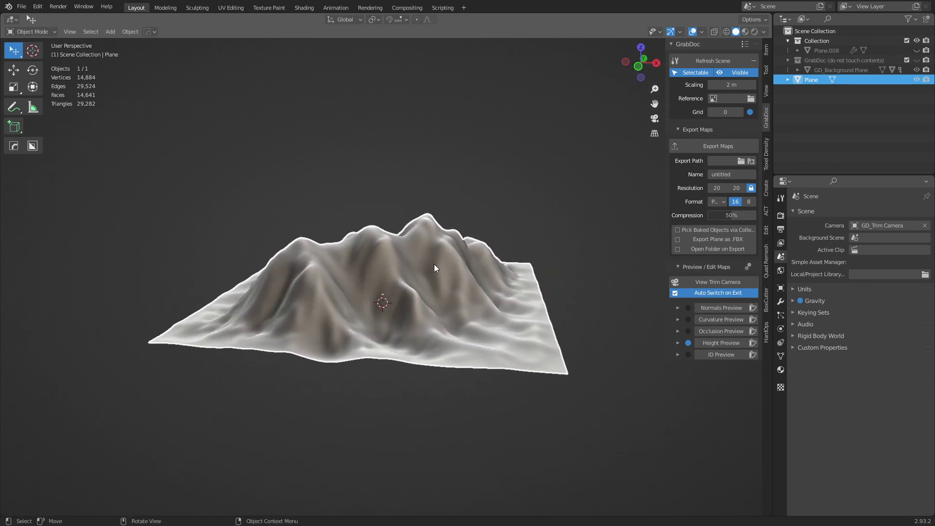
middle_click_drag(325, 308, 509, 340)
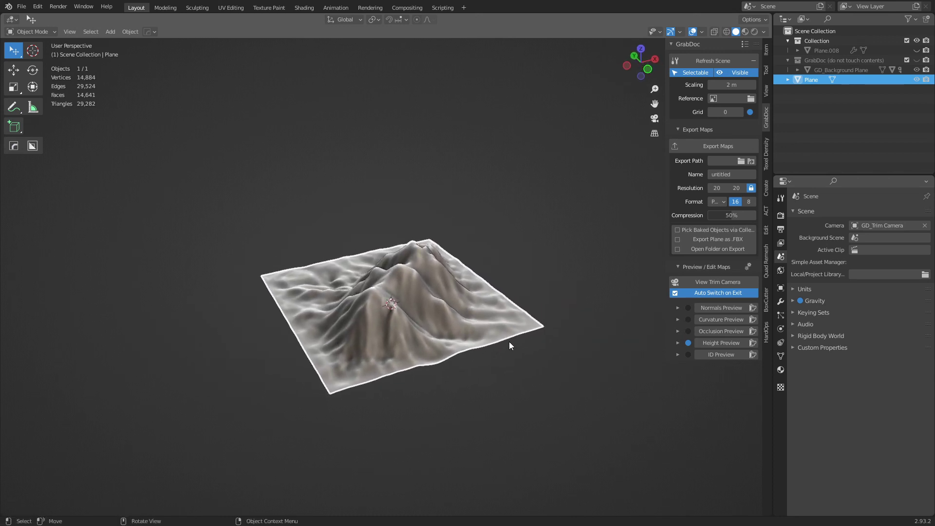
scroll(509, 340, "down", 3)
middle_click_drag(501, 307, 487, 291)
key("s")
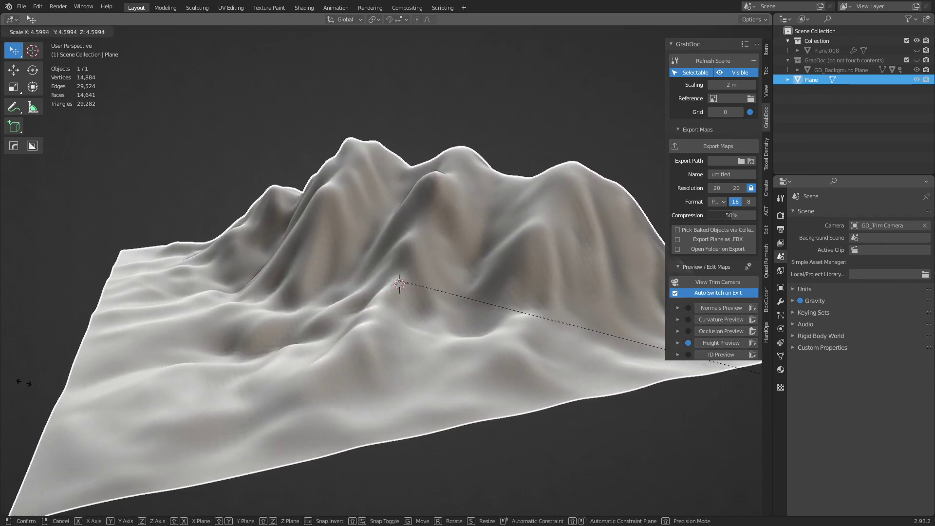
right_click(24, 383)
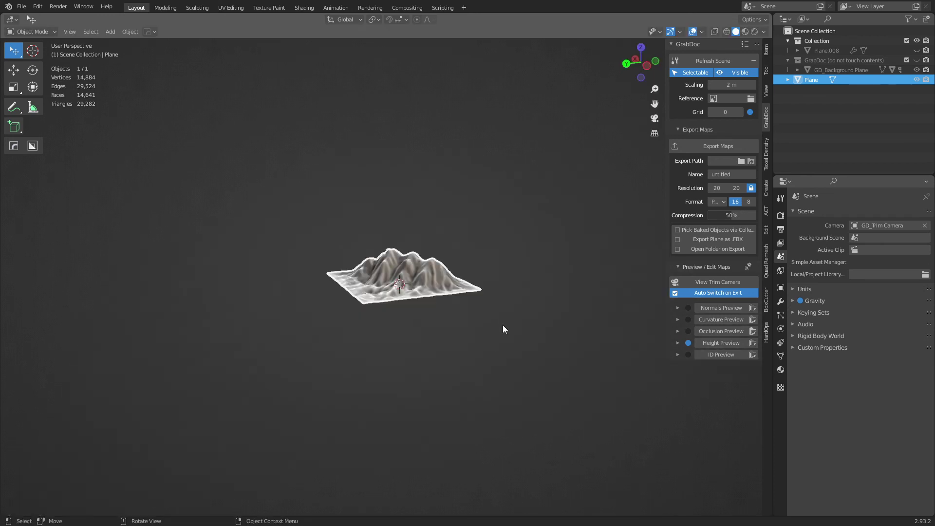
Add a Landscape mesh at the sculpted terrain and apply the cliff preset to it
middle_click_drag(493, 323, 448, 357)
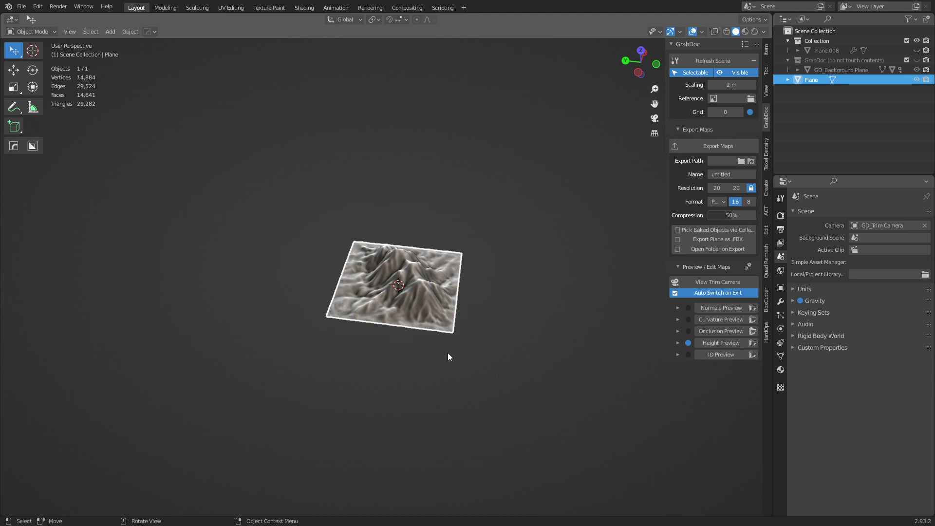
scroll(463, 348, "up", 2)
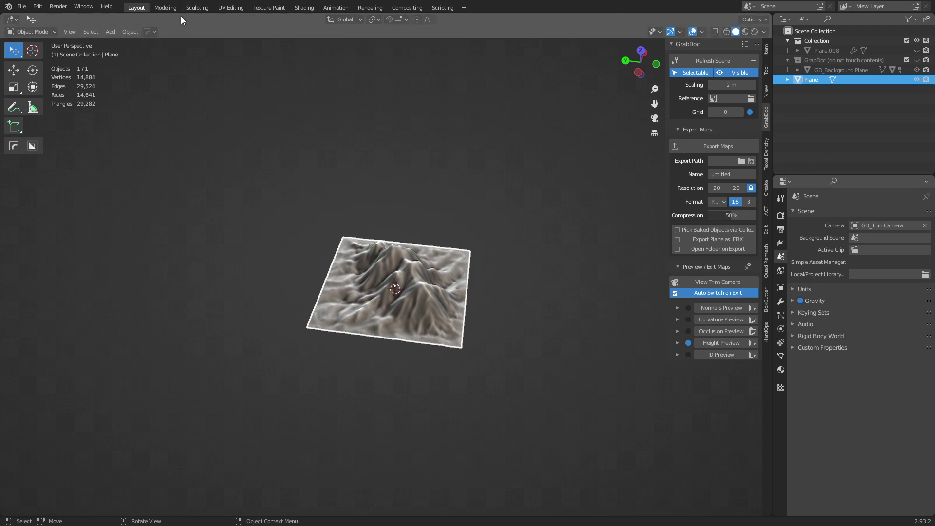
key("shift+a")
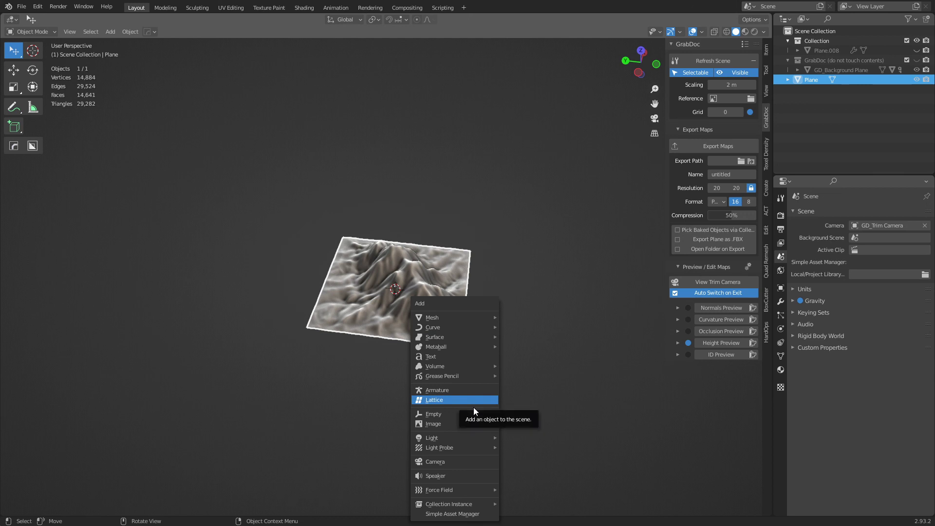
mouse_move(474, 319)
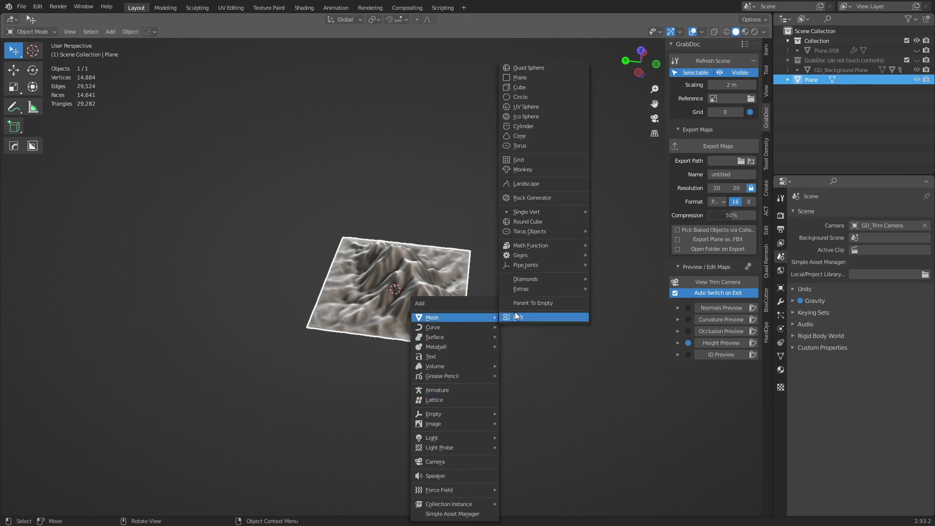
left_click(551, 188)
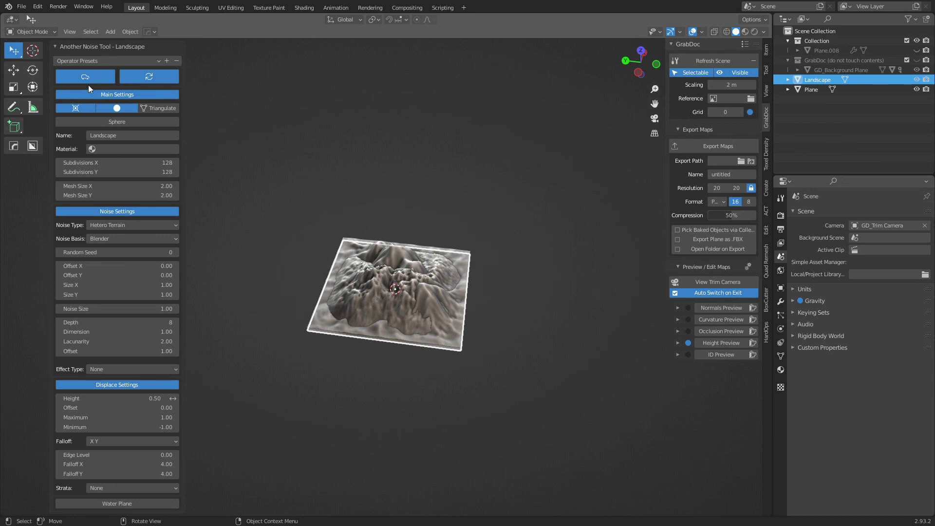
left_click(97, 60)
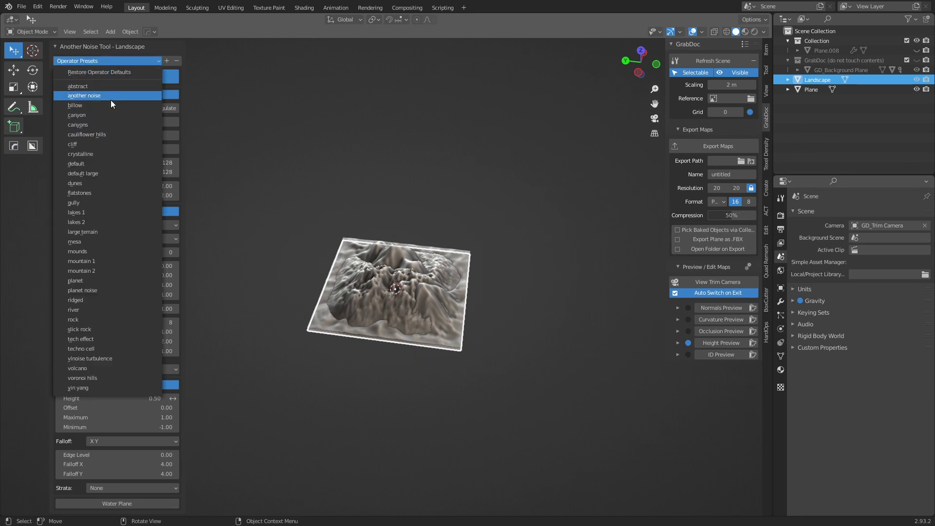
left_click(115, 147)
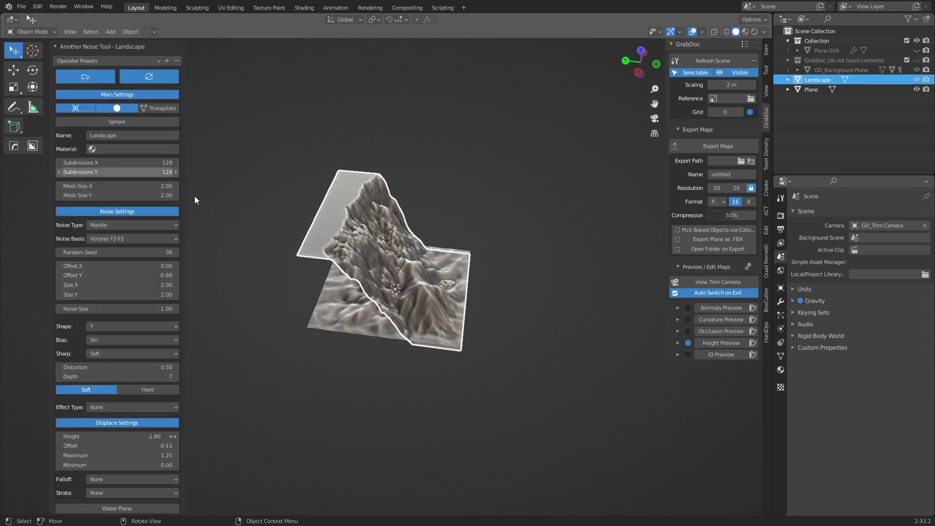
Move the cliff landscape along Y until it stands clear of the sculpted terrain, and deselect it
key("g")
key("y")
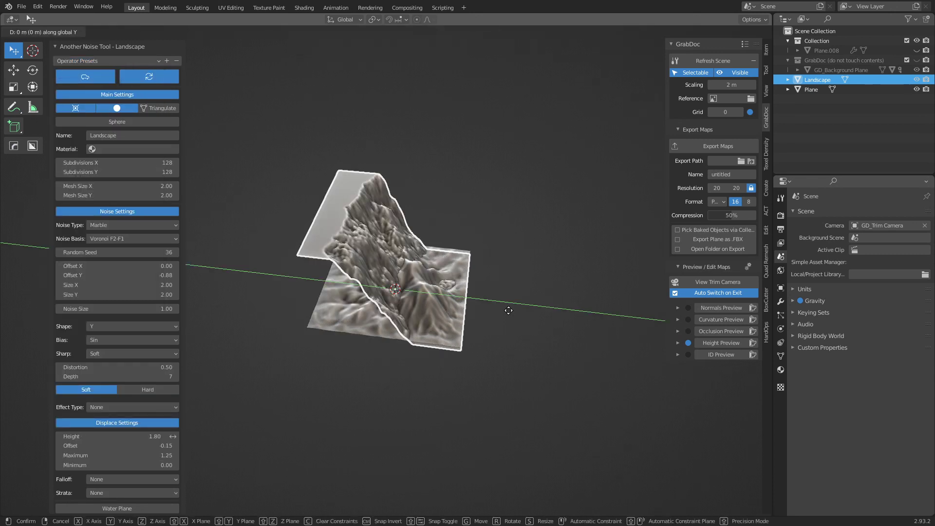
left_click(513, 119)
left_click(513, 119)
middle_click_drag(352, 237, 375, 209)
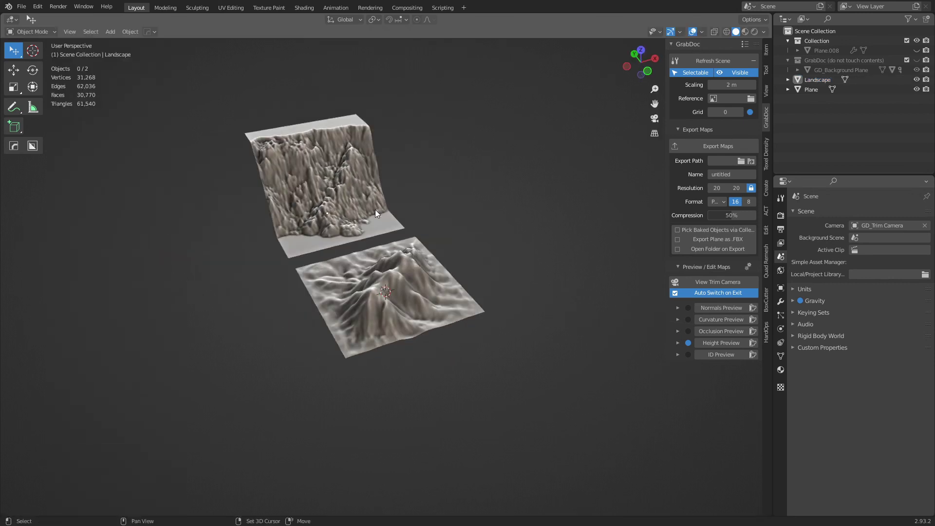
Add a second Landscape mesh and apply the large terrain preset to it
key("shift+a")
mouse_move(375, 209)
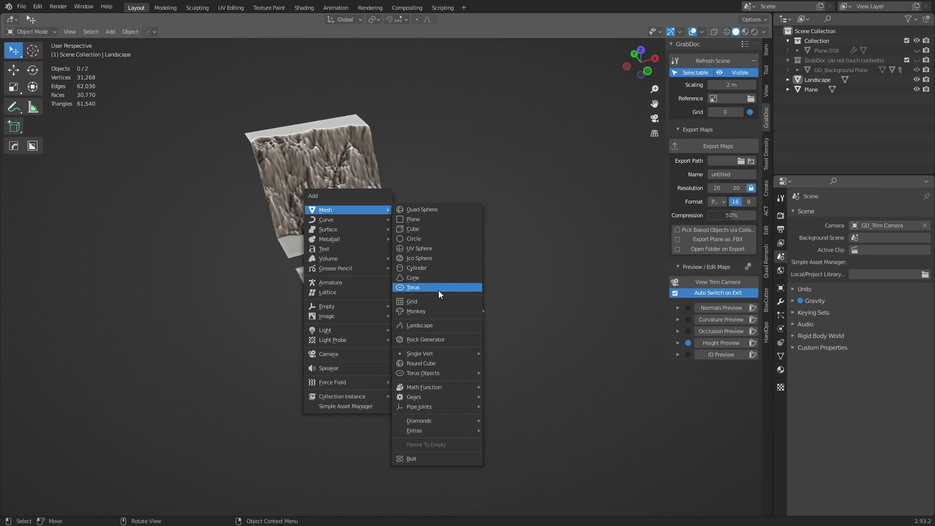
left_click(428, 324)
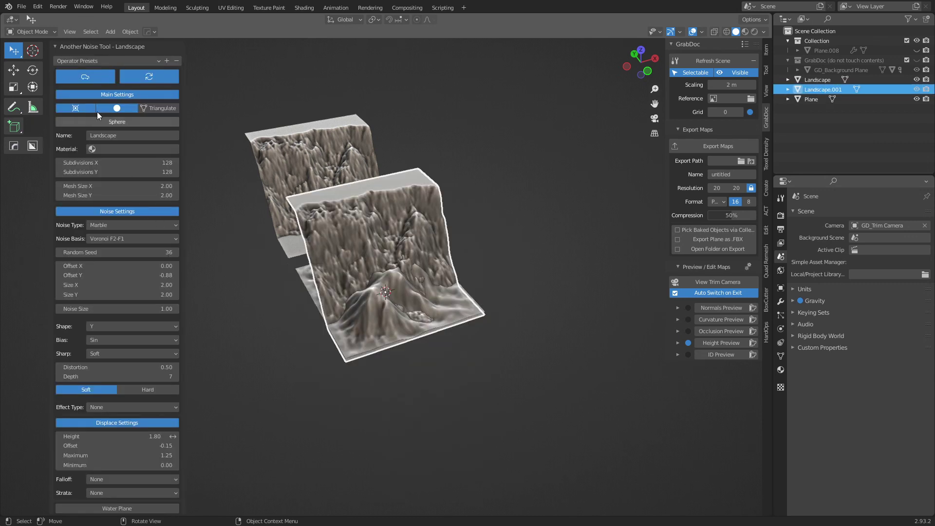
left_click(98, 61)
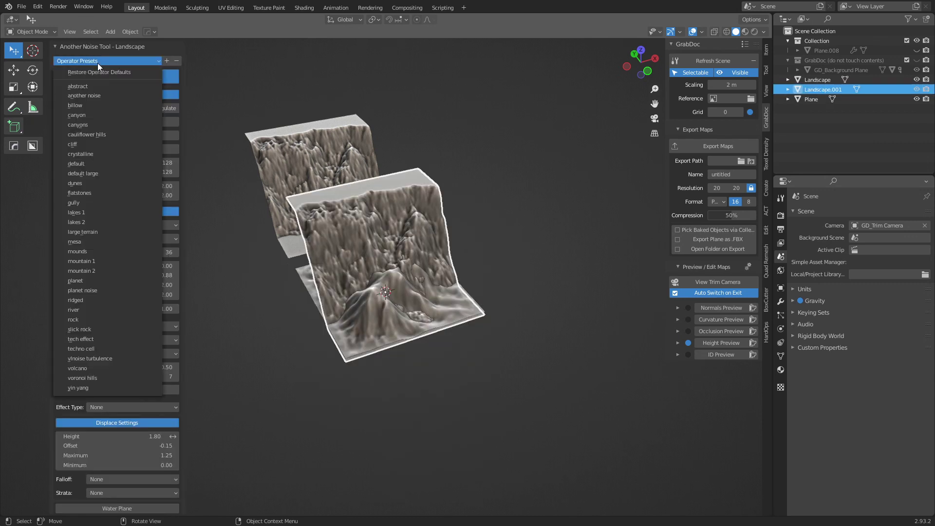
left_click(106, 233)
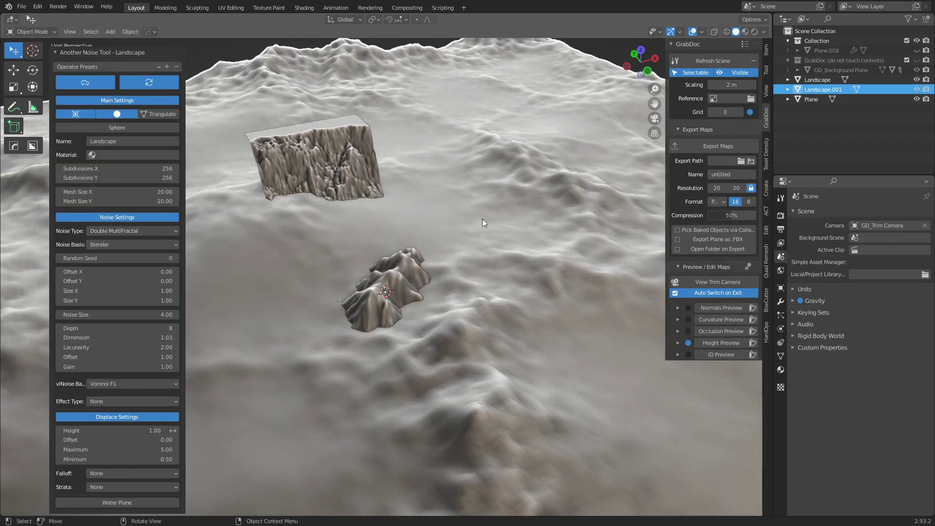
Delete the large terrain landscape and the cliff landscape, keeping only the sculpted terrain
scroll(441, 331, "down", 10)
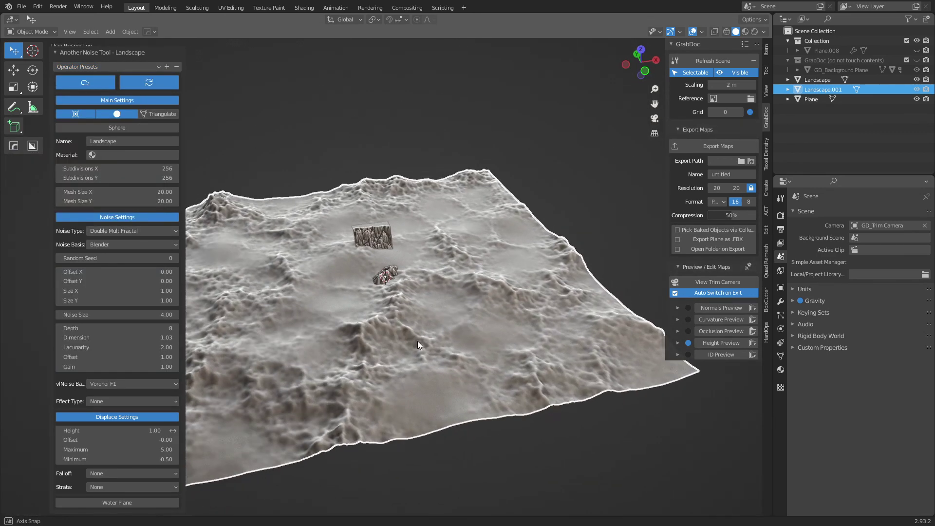
left_click(418, 341)
key("x")
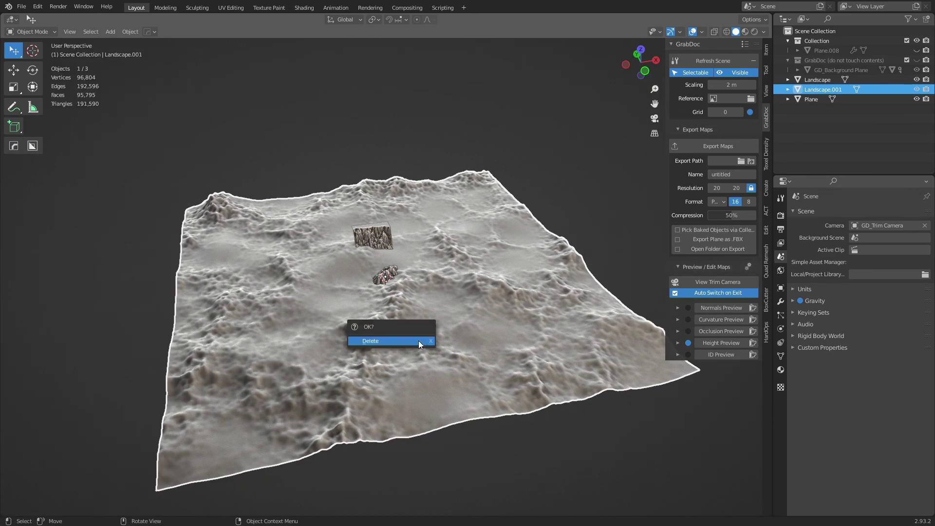
left_click(419, 341)
left_click(375, 248)
key("x")
left_click(370, 225)
Add a new Landscape mesh over the sculpted terrain and apply the flatstones preset
key("shift+a")
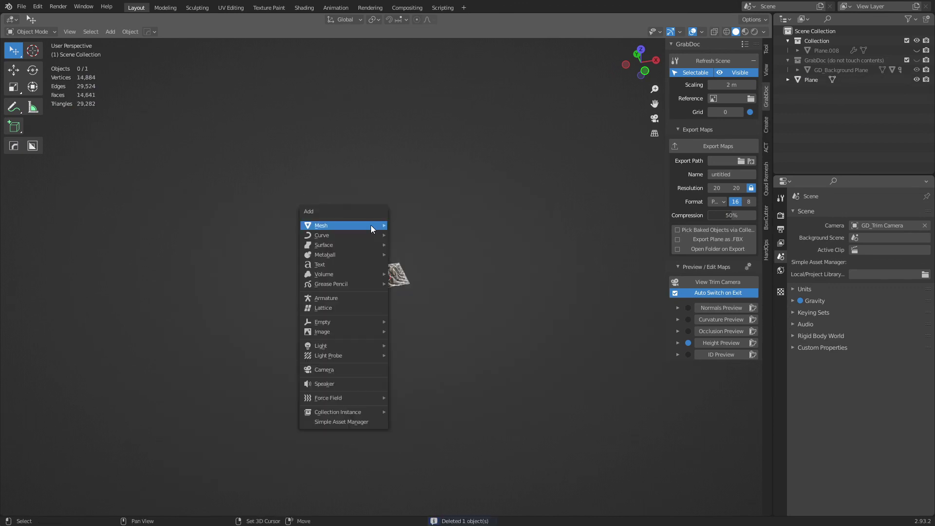
mouse_move(370, 225)
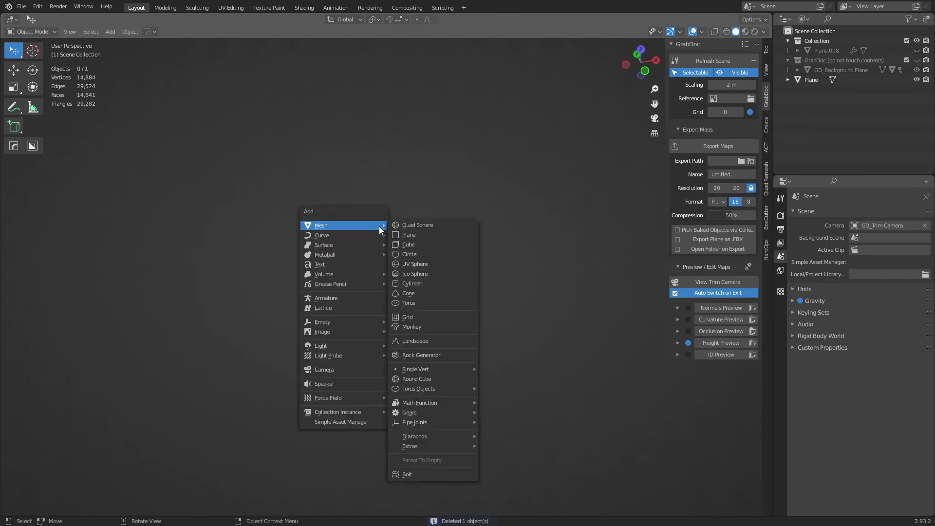
left_click(429, 340)
left_click(109, 67)
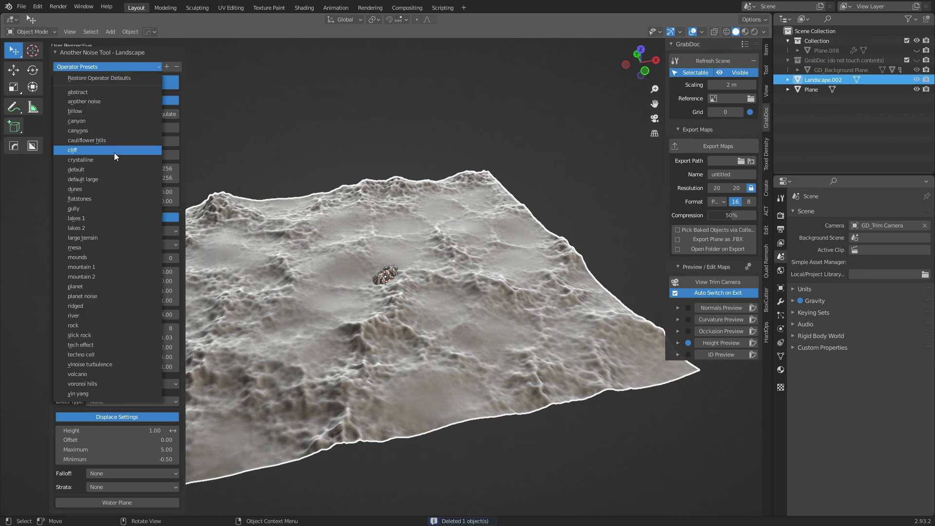
left_click(104, 199)
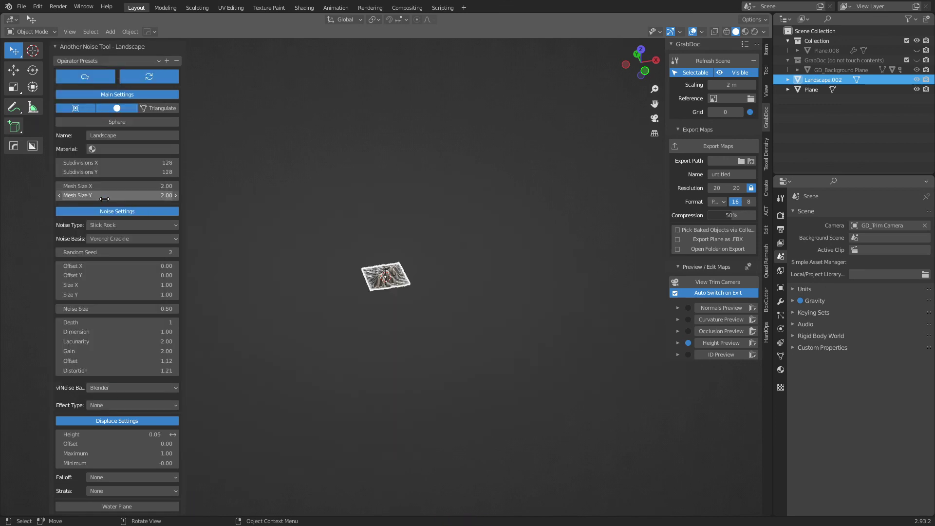
middle_click_drag(385, 345, 489, 319)
Try the mesa preset on the new landscape and switch it to the mountain 1 preset
left_click(112, 61)
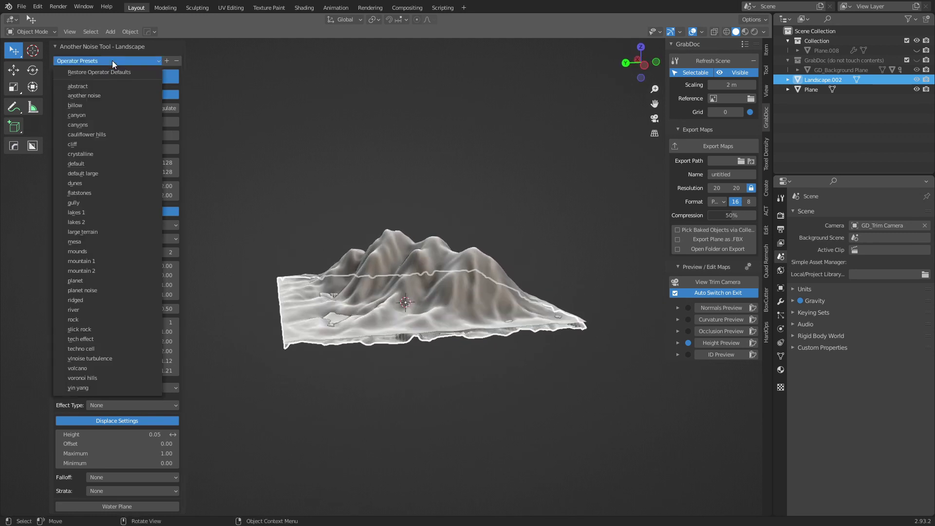
left_click(112, 243)
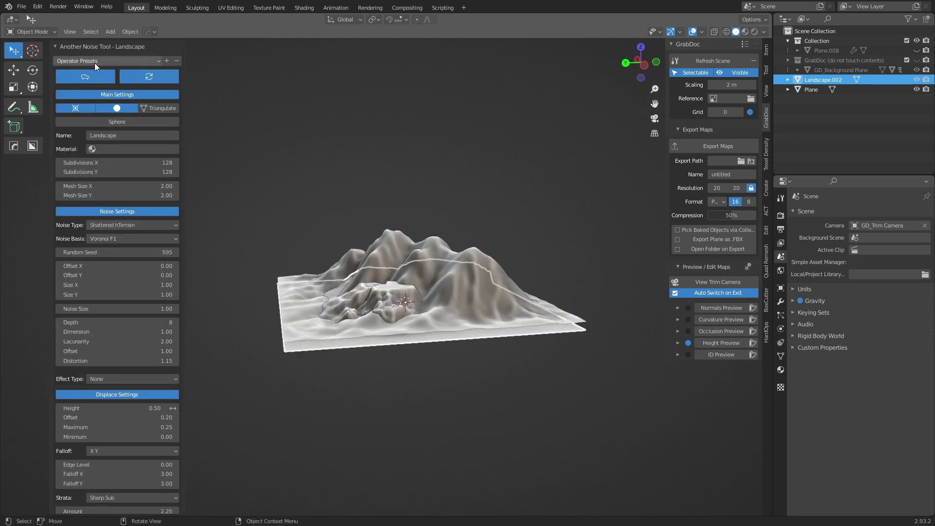
left_click(95, 60)
left_click(104, 264)
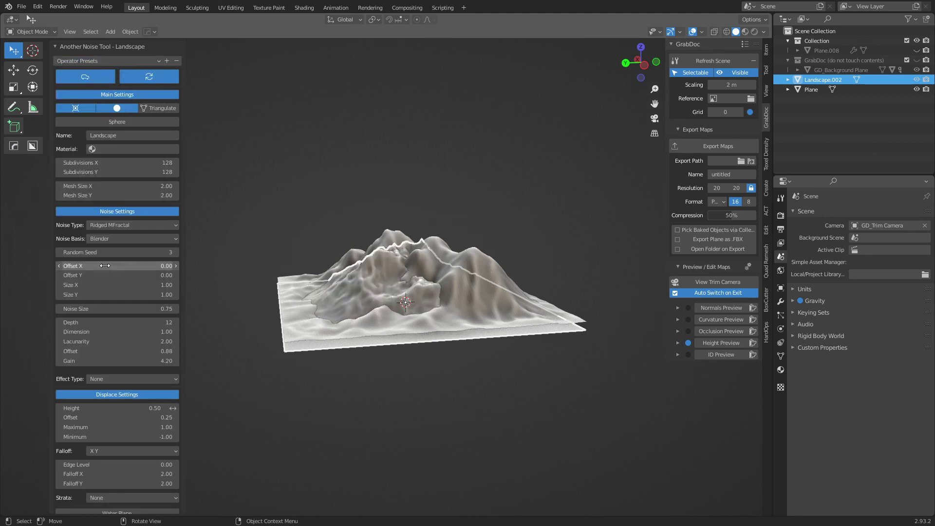
Move the generated mountain landscape along Y to sit beside the sculpted terrain, and deselect everything
middle_click_drag(405, 324, 376, 326)
key("g")
key("x")
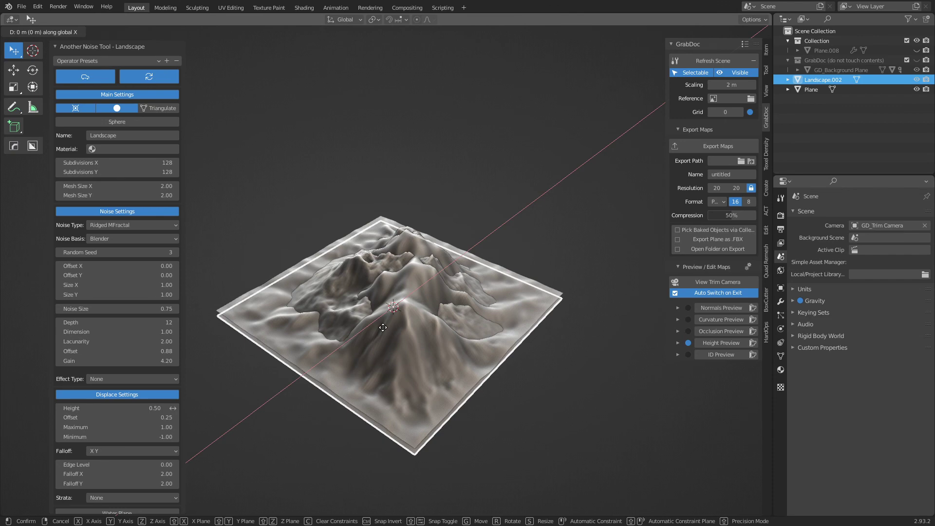
key("y")
left_click(232, 212)
key("alt+a")
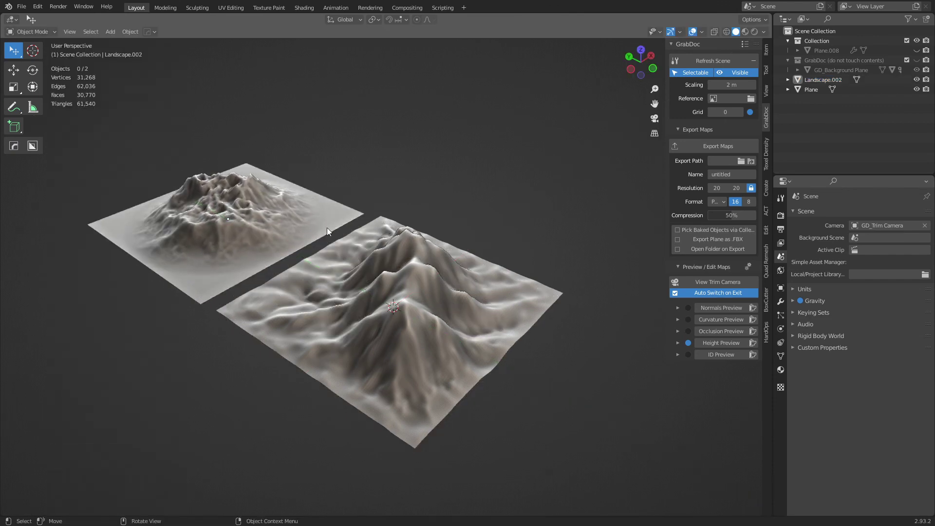
Show the wireframe over both terrains to compare their mesh density, and return to the plain shaded display
middle_click_drag(270, 288, 413, 305)
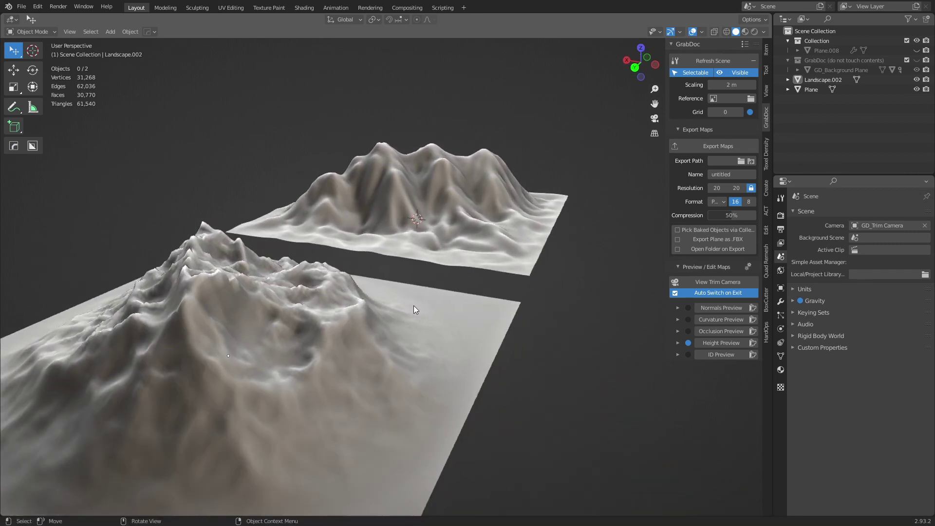
left_click(297, 306)
key("grave")
left_click(334, 329)
right_click(434, 320)
left_click(434, 320)
left_click(609, 345)
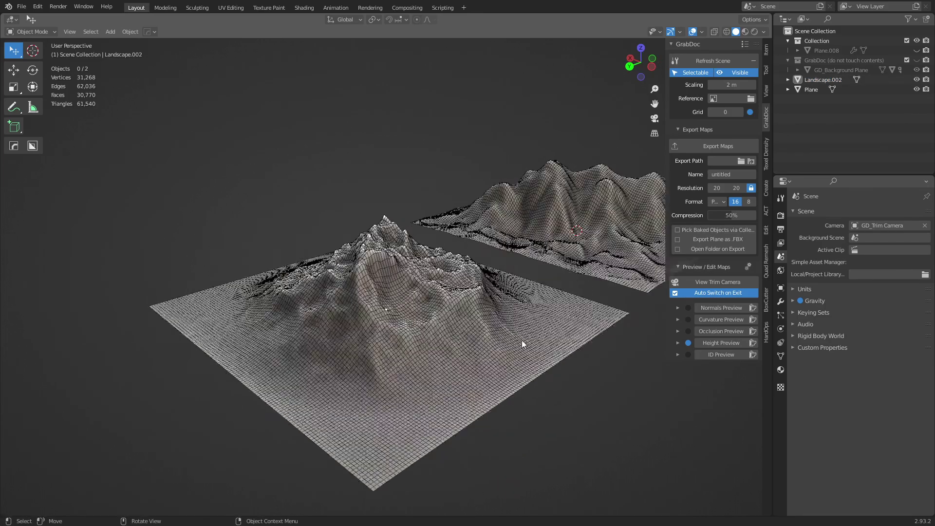
middle_click_drag(521, 340, 492, 350)
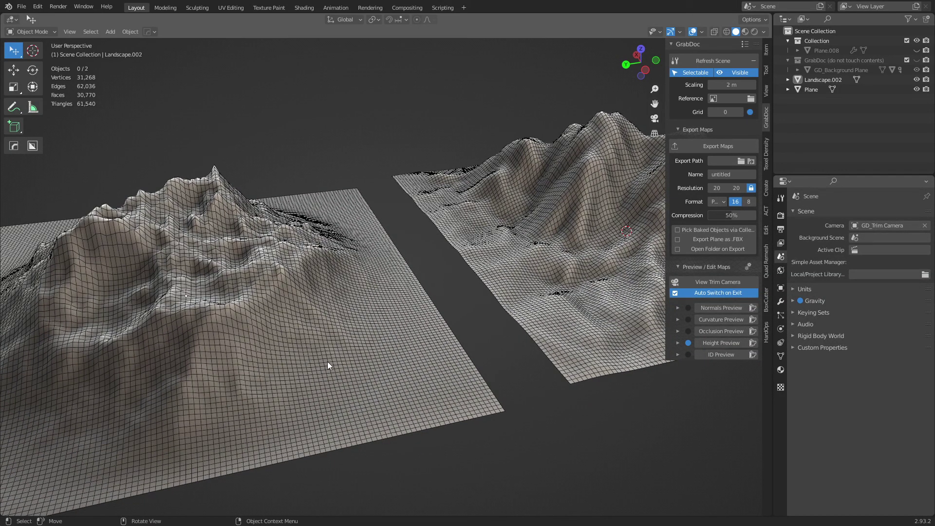
key("shift+z")
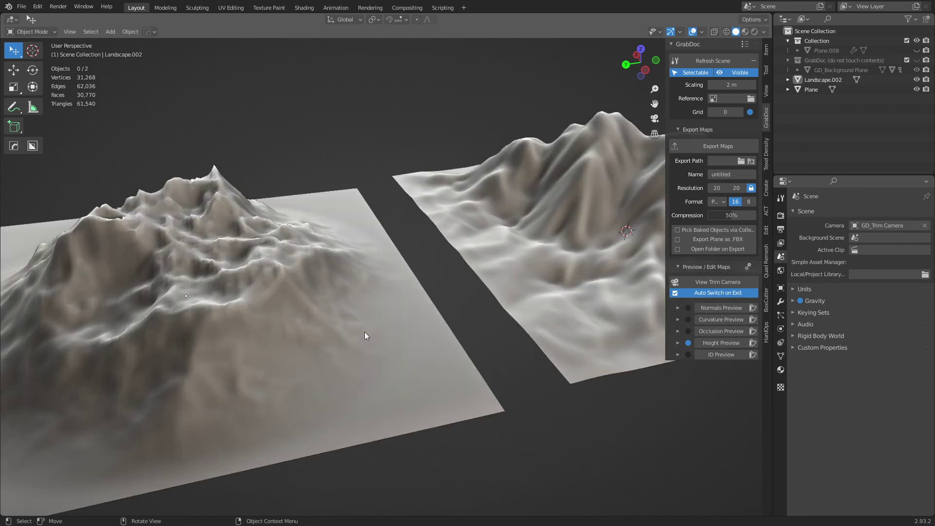
Compare the shapes of the two mountain terrains and enter Sculpt Mode on the generated landscape
scroll(437, 339, "down", 1)
middle_click_drag(453, 338, 423, 342, "shift")
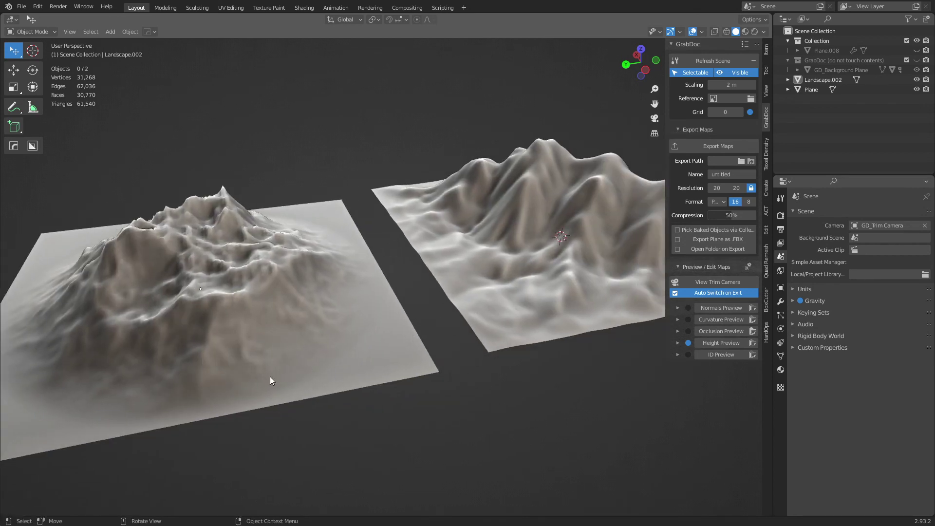
middle_click_drag(263, 311, 282, 311)
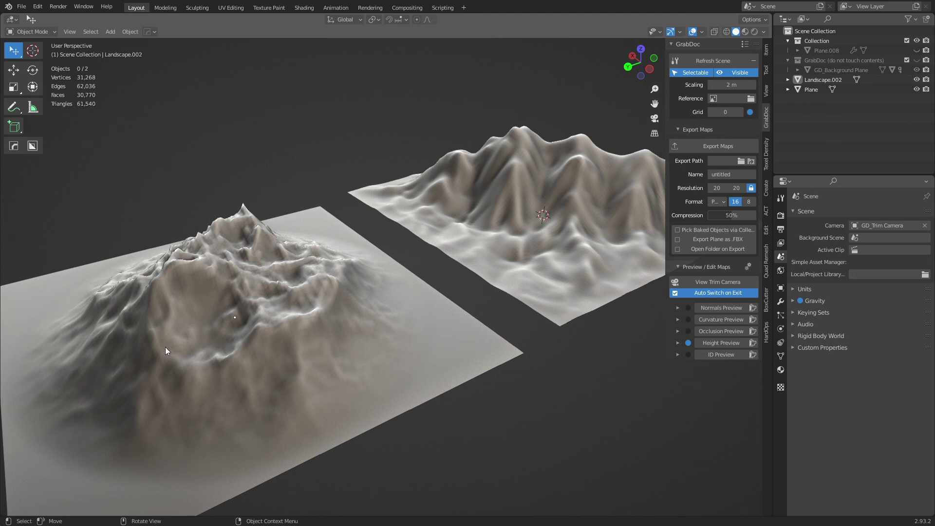
middle_click_drag(574, 283, 479, 300, "shift")
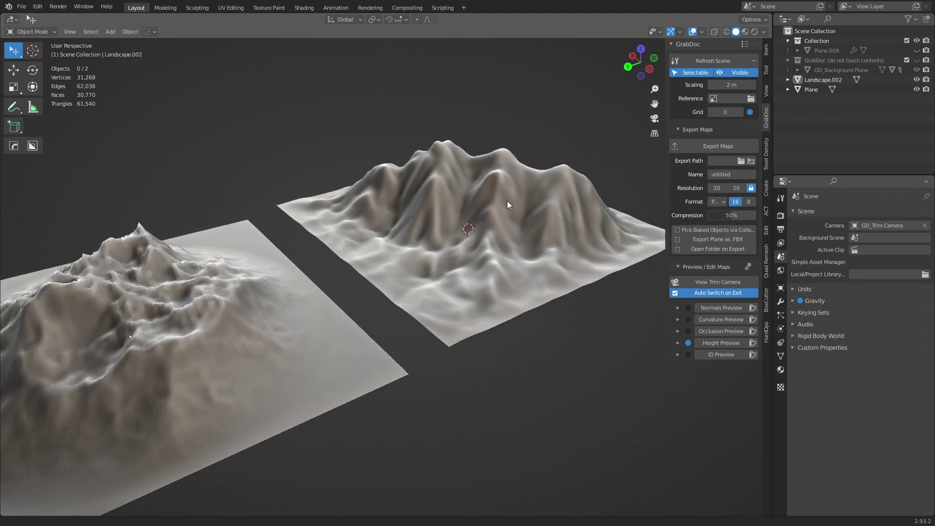
middle_click_drag(507, 201, 390, 238)
scroll(390, 238, "up", 3)
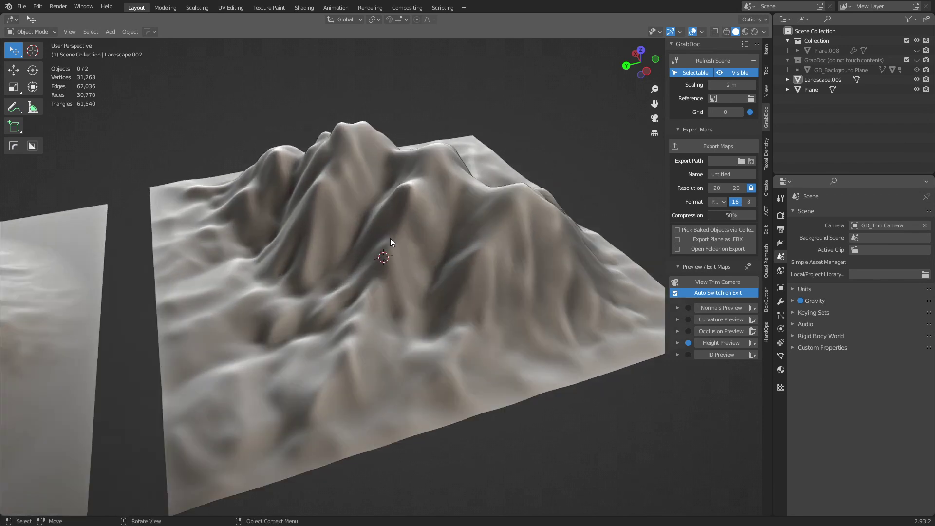
key("ctrl+Tab")
left_click(421, 292)
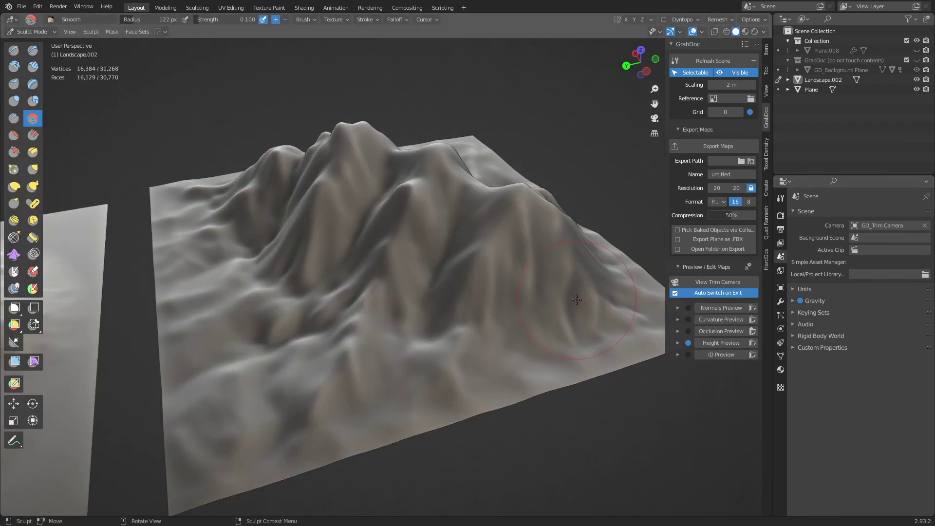
Switch to the Draw brush, create a new brush texture and show its texture properties
middle_click_drag(375, 278, 399, 294)
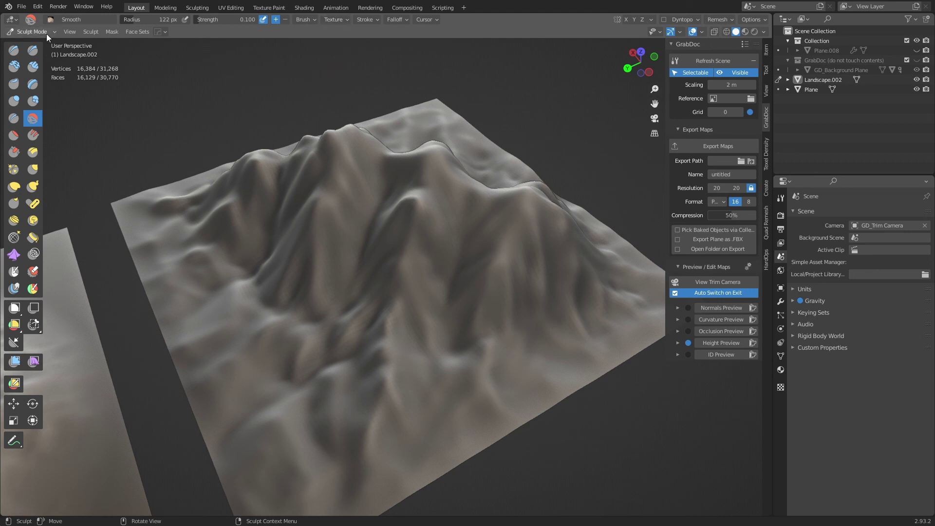
left_click(14, 51)
left_click(334, 20)
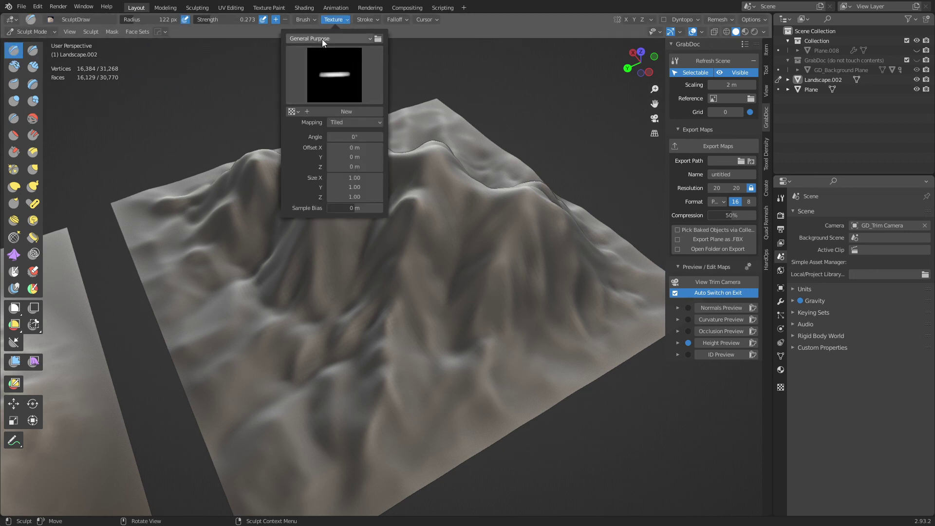
left_click(338, 115)
left_click(780, 388)
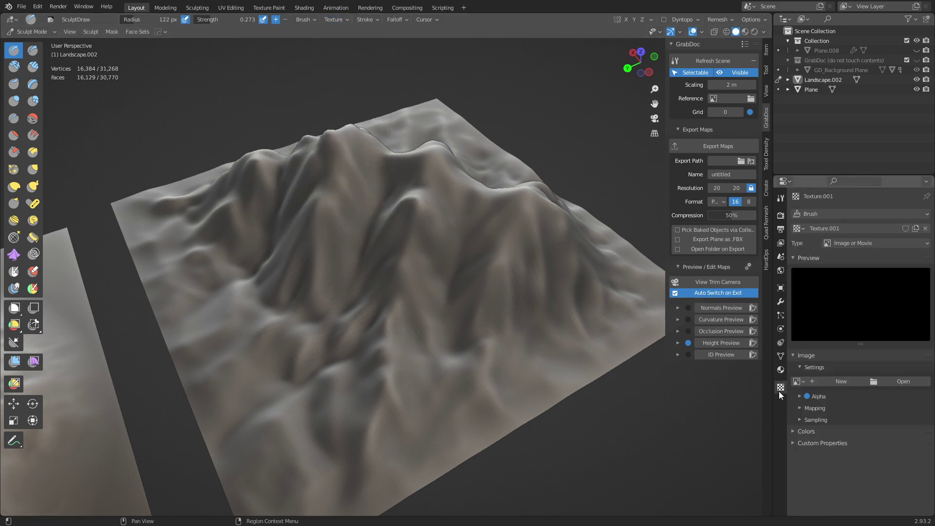
Load sand01.tif from the Sand folder of the texture library's alphas as the brush texture's image
left_click(893, 379)
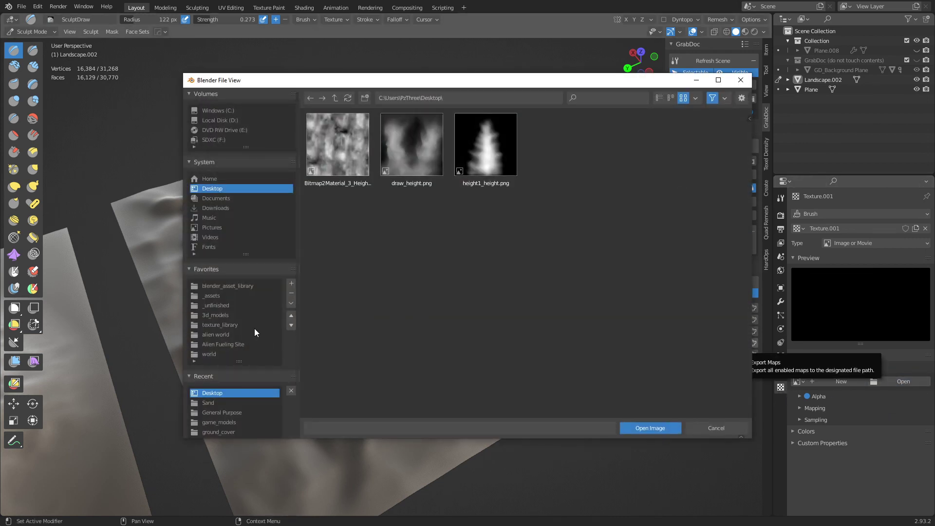
left_click(221, 322)
left_click(329, 162)
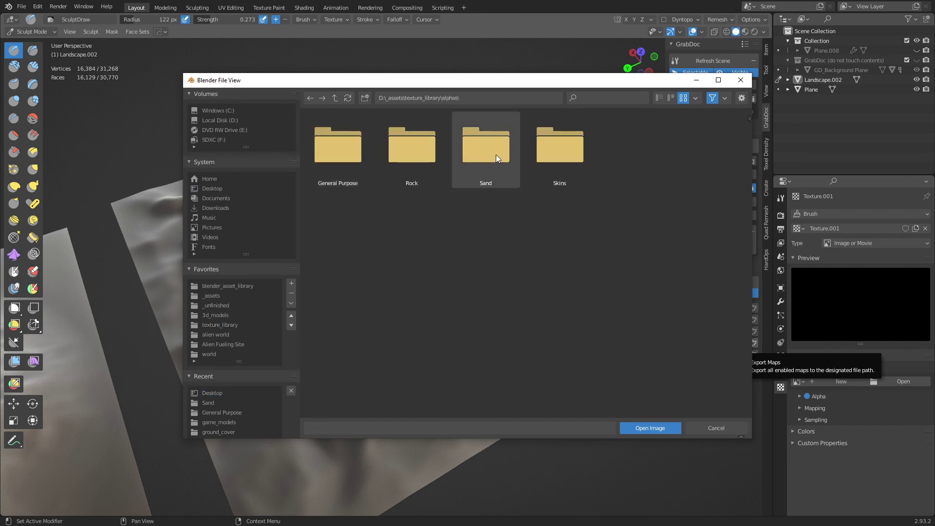
left_click(495, 154)
left_click(343, 161)
double_click(342, 161)
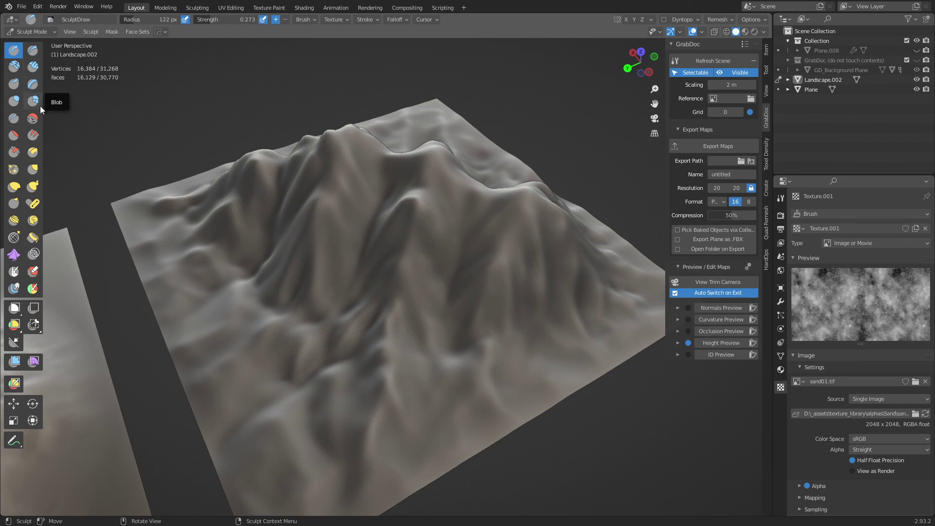
Change the brush texture's mapping mode and set the stroke method to Anchored
left_click(336, 20)
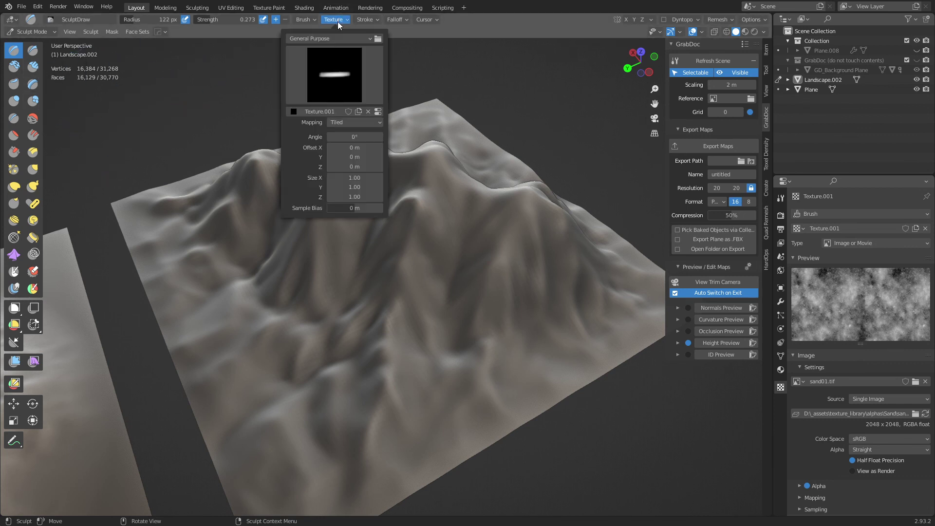
left_click(346, 123)
left_click(347, 147)
left_click(373, 18)
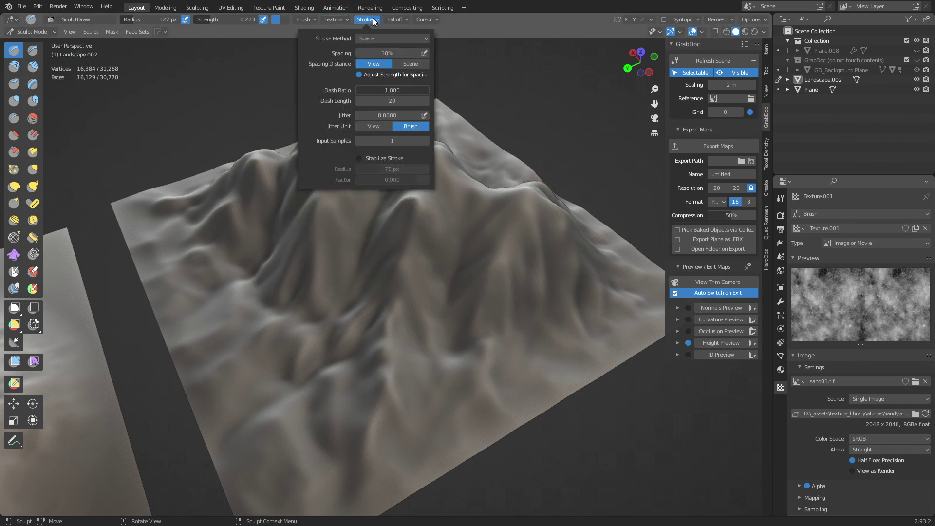
left_click(383, 39)
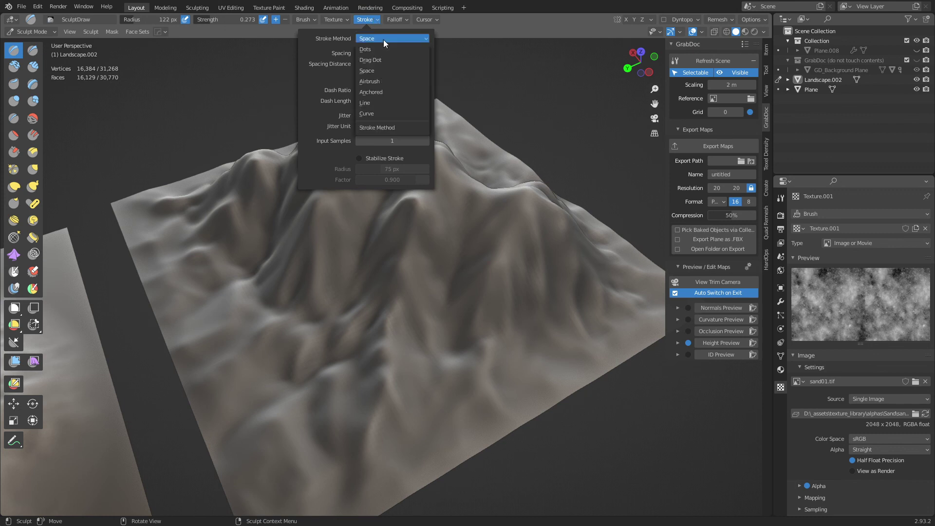
left_click(384, 91)
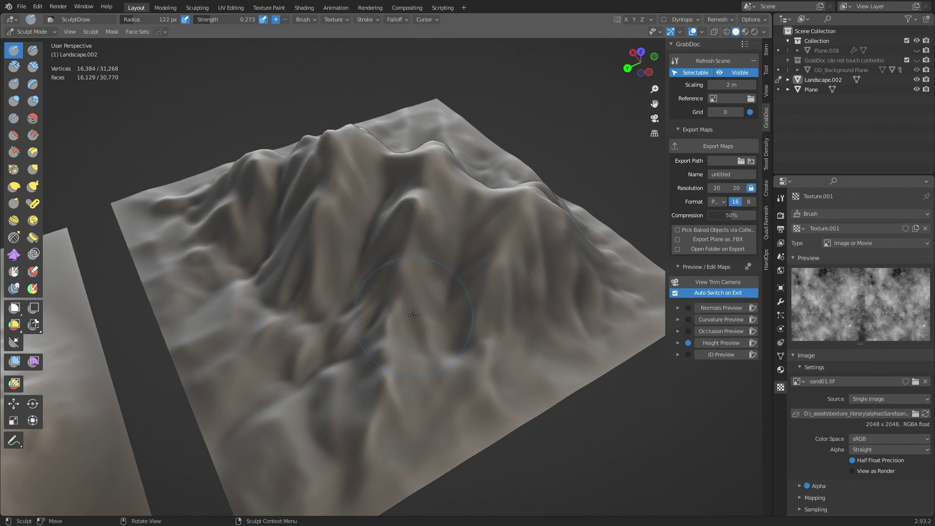
Try to stamp the sand texture onto the generated mountain, raising the brush strength to 1.000
left_click_drag(435, 206, 406, 289)
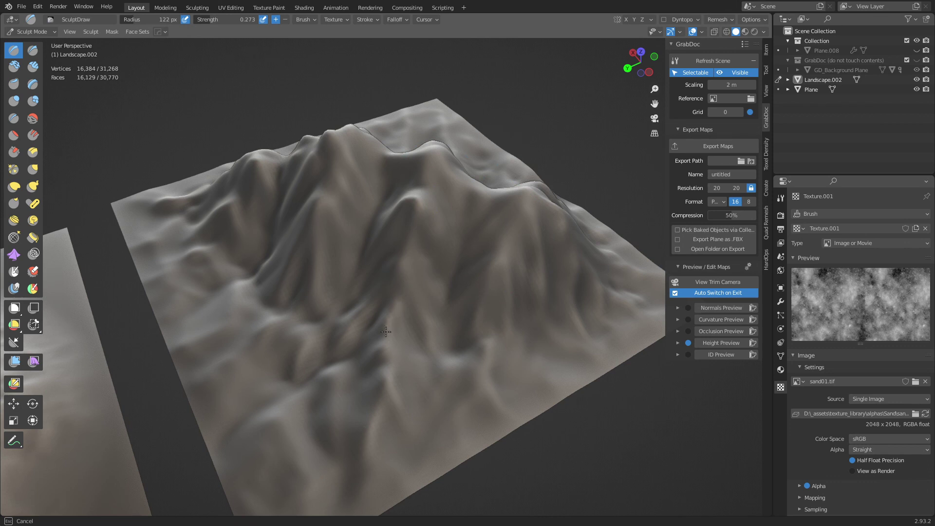
left_click_drag(334, 395, 335, 395)
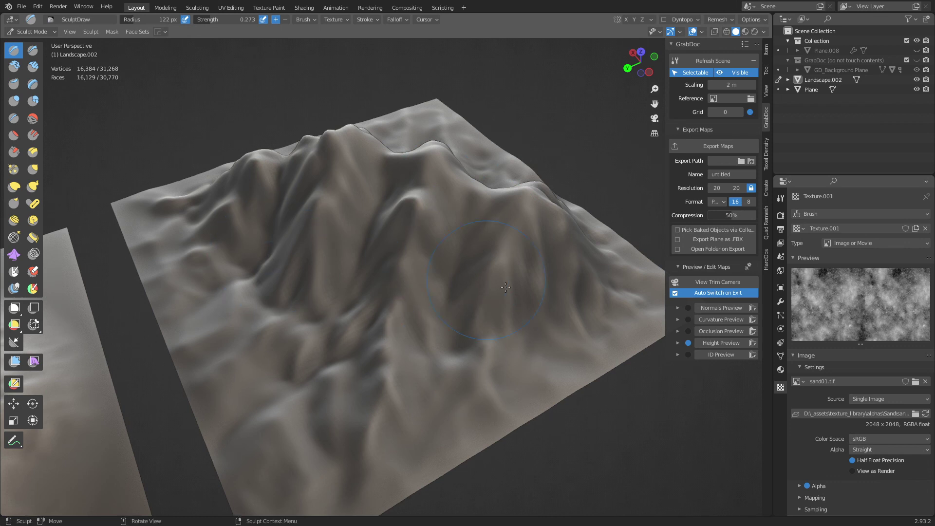
key("shift+f")
left_click(437, 247)
key("shift+f")
left_click(437, 247)
mouse_move(419, 230)
left_mouse_down()
mouse_move(374, 287)
mouse_move(367, 258)
left_mouse_up()
key("shift+f")
left_click(382, 258)
left_click_drag(410, 229, 410, 229)
left_click_drag(305, 334, 305, 333)
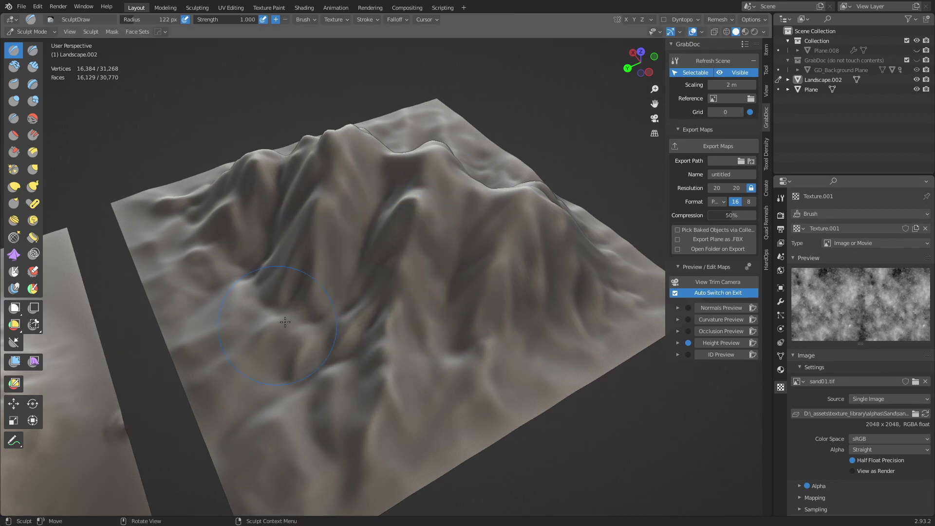
Leave Sculpt Mode, select the generated mountain terrain and enter Sculpt Mode on it
scroll(306, 327, "down", 4)
key("ctrl+Tab")
left_click(249, 319)
left_click(340, 306)
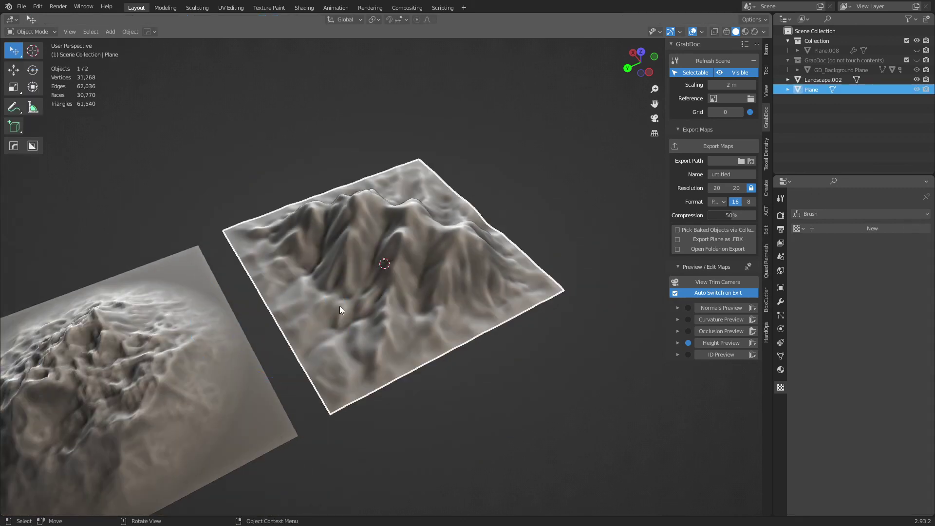
key("ctrl+Tab")
left_click(318, 367)
Test a full-strength sand stamp on the generated mountain, undo it and lower the brush strength to 0.242
left_click_drag(398, 253, 392, 309)
key("ctrl+z")
key("shift+f")
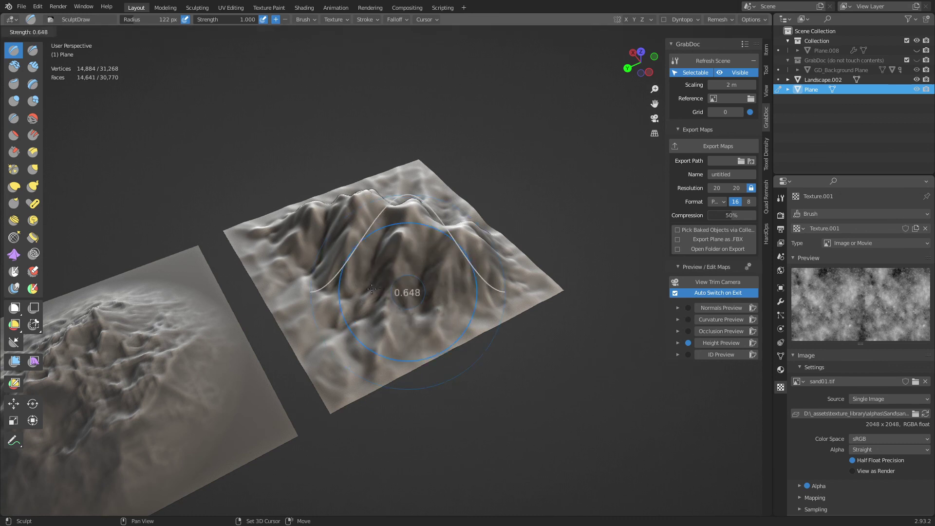
left_click(340, 281)
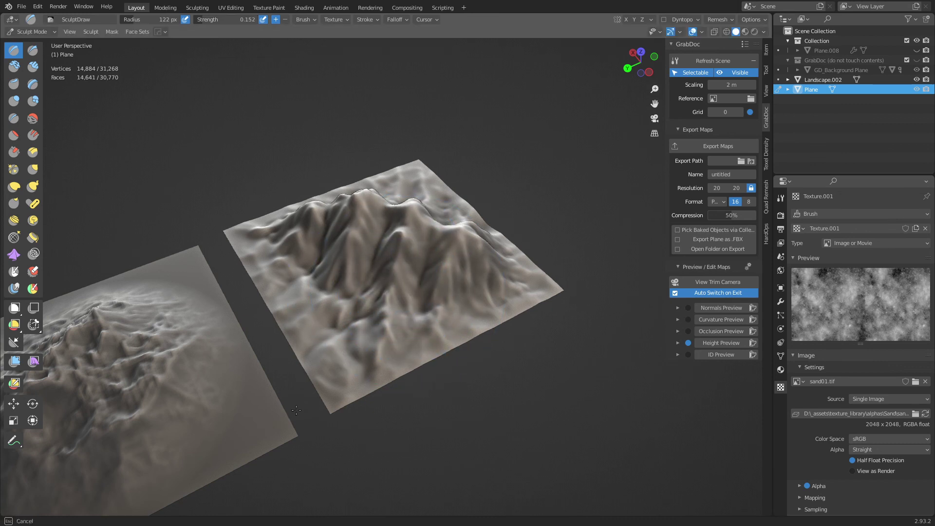
key("shift+f")
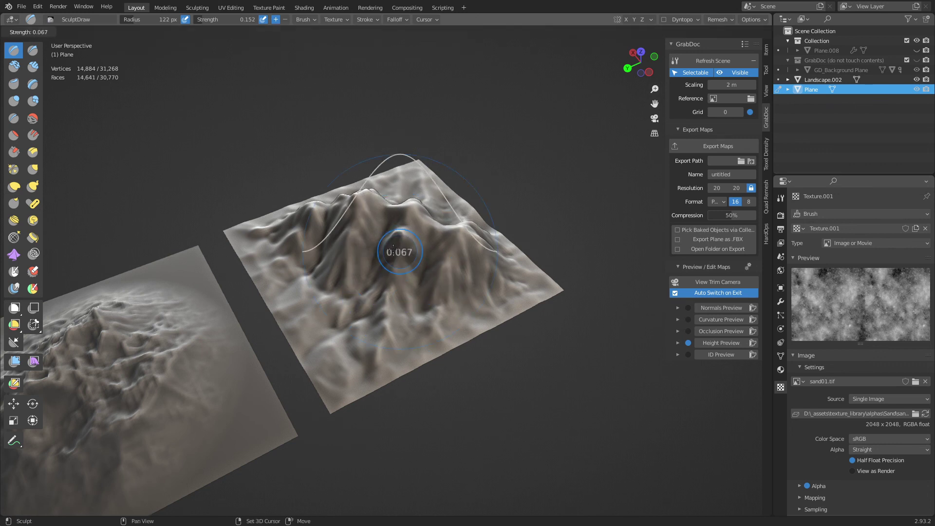
left_click(363, 289)
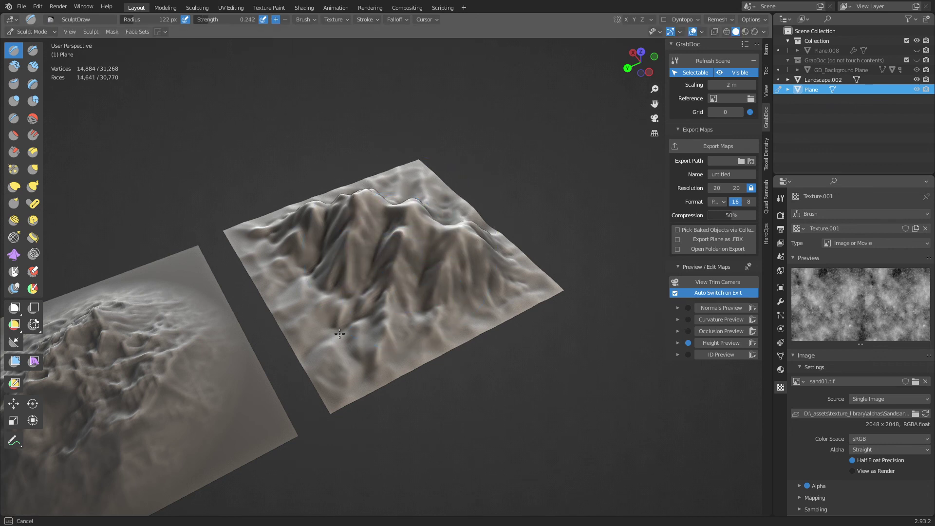
Stamp sand texture detail over the generated mountain's slopes and base from several sides
middle_click_drag(327, 356, 427, 297)
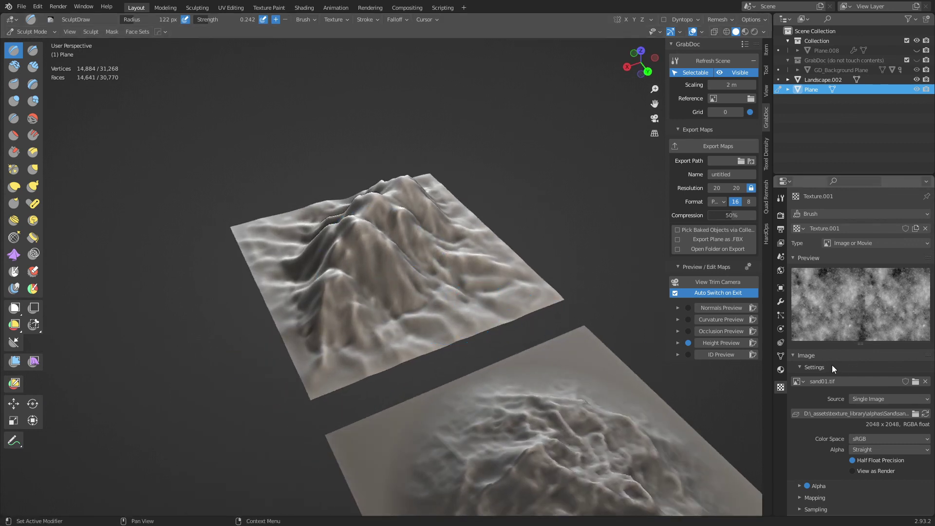
middle_click_drag(229, 234, 429, 352)
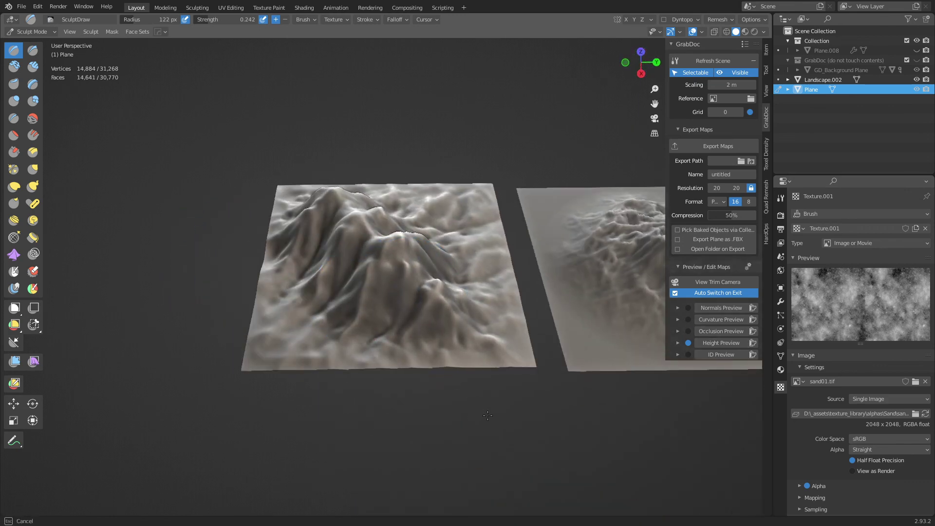
middle_click_drag(409, 292, 394, 299)
mouse_move(394, 299)
left_mouse_down()
mouse_move(351, 278)
mouse_move(398, 397)
left_mouse_up()
middle_click_drag(402, 399, 384, 340)
left_click_drag(383, 340, 468, 352)
middle_click_drag(397, 239, 417, 288)
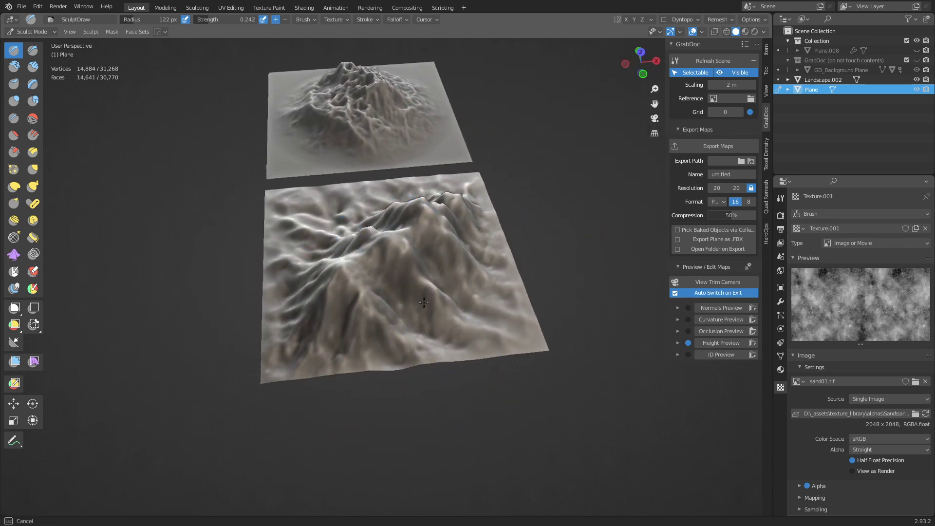
left_click_drag(413, 291, 402, 281)
Raise the brush strength to 0.539 and stamp stronger sand detail on the mountain's slopes
key("shift+f")
left_click(428, 239)
scroll(351, 273, "up", 3)
mouse_move(294, 265)
left_mouse_down()
mouse_move(288, 260)
mouse_move(358, 353)
left_mouse_up()
mouse_move(396, 212)
left_mouse_down()
mouse_move(397, 203)
mouse_move(341, 239)
mouse_move(359, 277)
left_mouse_up()
mouse_move(359, 277)
middle_mouse_down()
mouse_move(417, 288)
mouse_move(516, 268)
mouse_move(541, 280)
middle_mouse_up()
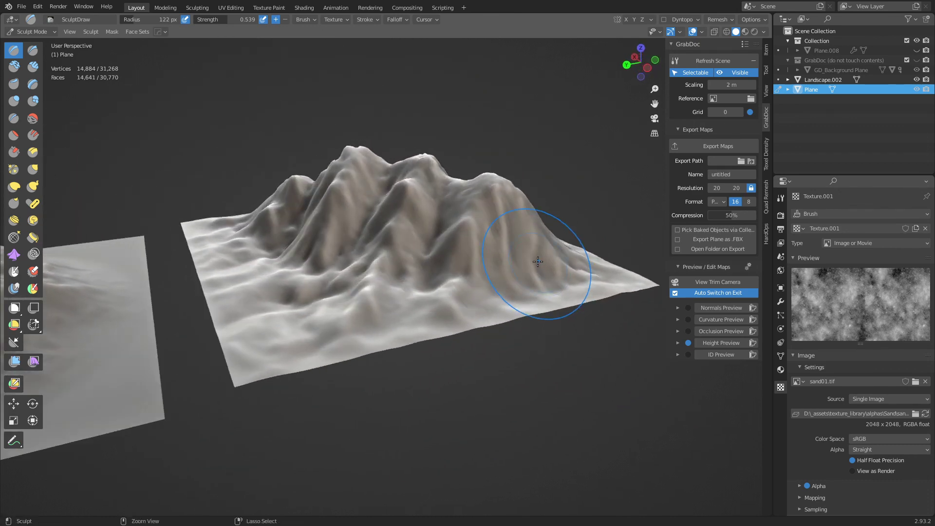
Set the brush strength to 0.515 and stamp more sand detail across the ridges and foothills
middle_click_drag(500, 167, 442, 271)
key("shift+f")
left_click(428, 267)
mouse_move(381, 231)
left_mouse_down()
mouse_move(387, 263)
mouse_move(352, 278)
mouse_move(446, 310)
mouse_move(409, 323)
left_mouse_up()
mouse_move(299, 200)
left_mouse_down()
mouse_move(324, 231)
mouse_move(297, 242)
left_mouse_up()
mouse_move(293, 242)
middle_mouse_down()
mouse_move(356, 224)
mouse_move(344, 292)
middle_mouse_up()
mouse_move(344, 293)
left_mouse_down()
mouse_move(275, 351)
mouse_move(290, 368)
mouse_move(288, 393)
mouse_move(309, 414)
left_mouse_up()
scroll(493, 384, "down", 2)
mouse_move(540, 397)
middle_mouse_down()
mouse_move(503, 373)
mouse_move(504, 384)
mouse_move(457, 385)
middle_mouse_up()
key("ctrl+Tab")
key("Escape")
Lower the brush strength to 0.345, test a stamp at the mountain's foot and undo it
key("shift+f")
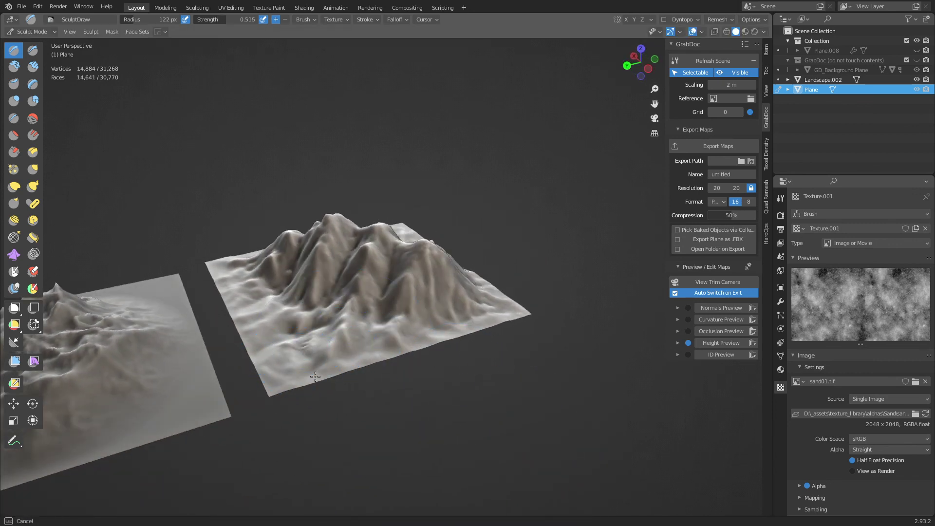
left_click(326, 401)
key("shift+f")
left_click(323, 396)
mouse_move(303, 342)
left_mouse_down()
mouse_move(295, 346)
mouse_move(319, 338)
mouse_move(283, 347)
mouse_move(348, 424)
left_mouse_up()
key("ctrl+z")
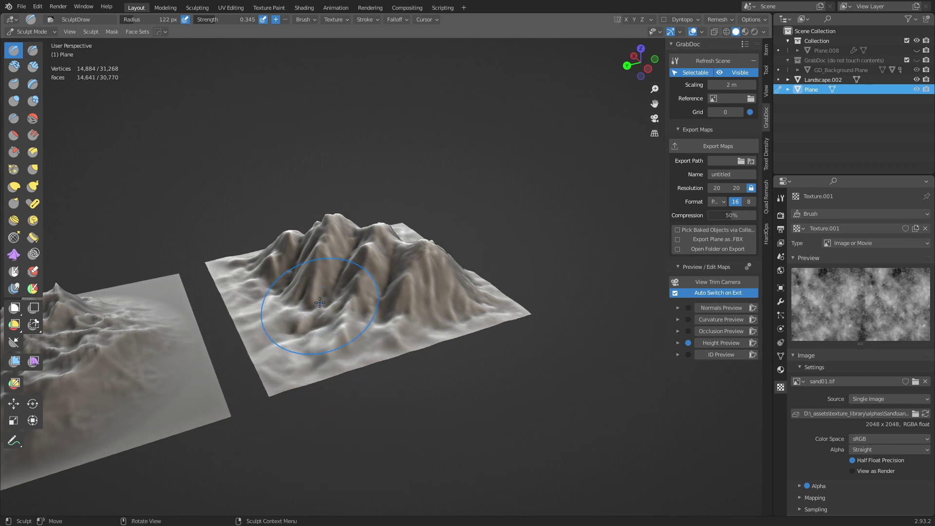
Stamp sand detail around the mountain's foothills and lower slopes from different viewing directions
left_click_drag(319, 316, 334, 366)
left_click_drag(365, 325, 400, 374)
middle_click_drag(445, 363, 378, 353)
left_click_drag(391, 340, 394, 360)
middle_click_drag(395, 360, 425, 325)
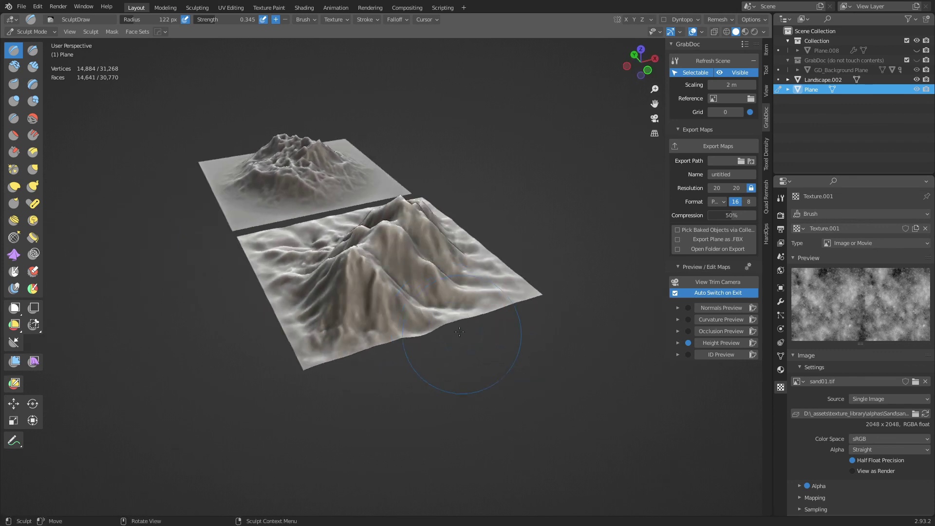
left_click_drag(415, 341, 409, 343)
middle_click_drag(431, 301, 388, 307)
mouse_move(434, 303)
left_mouse_down()
mouse_move(402, 369)
mouse_move(445, 307)
mouse_move(456, 334)
mouse_move(443, 307)
mouse_move(432, 373)
left_mouse_up()
Reduce the brush strength to 0.230 and add finer sand stamps to the mountain's slopes and base
key("shift+f")
left_click(445, 328)
mouse_move(432, 374)
left_mouse_down()
mouse_move(427, 363)
mouse_move(409, 411)
left_mouse_up()
middle_click_drag(410, 411, 302, 380)
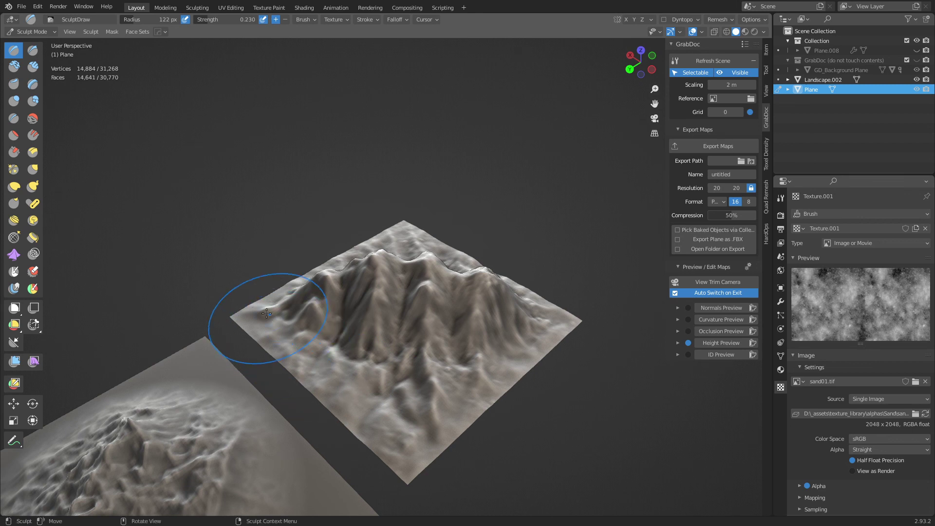
middle_click_drag(243, 312, 326, 342)
left_click_drag(325, 342, 328, 405)
left_click_drag(408, 292, 417, 321)
left_click_drag(421, 356, 422, 359)
Return to Object Mode and deselect everything
scroll(469, 277, "down", 3)
mouse_move(470, 285)
middle_mouse_down()
mouse_move(408, 267)
mouse_move(399, 253)
mouse_move(420, 278)
mouse_move(478, 289)
middle_mouse_up()
scroll(428, 281, "up", 1)
key("ctrl+Tab")
left_click(367, 280)
left_click(376, 192)
Compare the textured landscape with the sculpted mountain in wireframe and plain shaded display
scroll(439, 282, "up", 2)
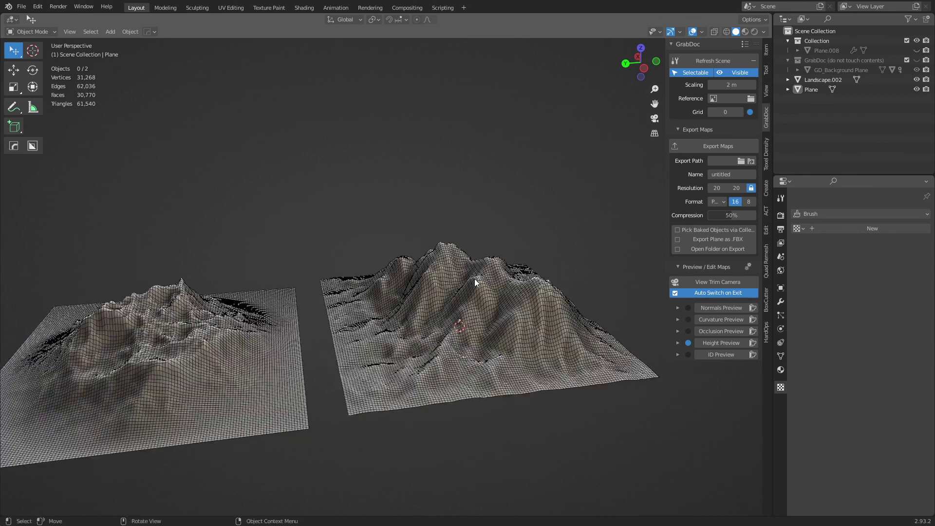
middle_click_drag(441, 245, 444, 309)
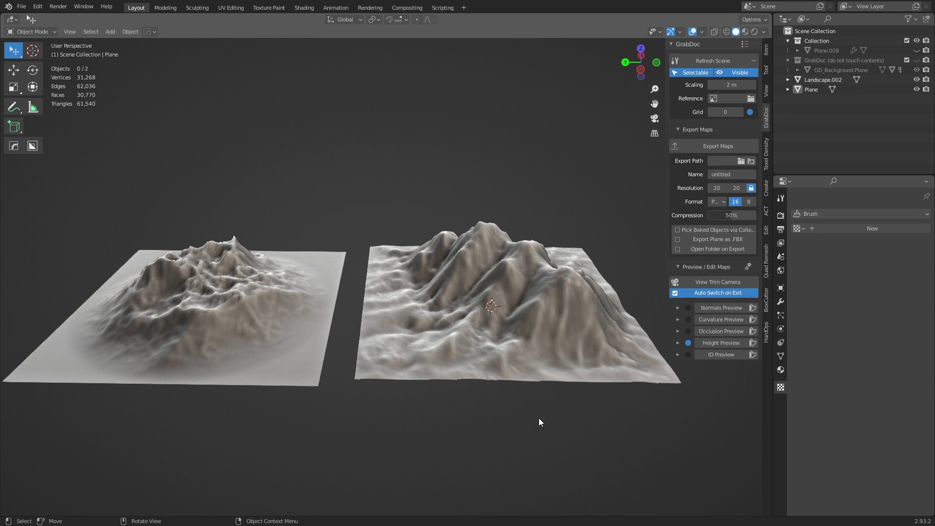
middle_click_drag(478, 392, 482, 425)
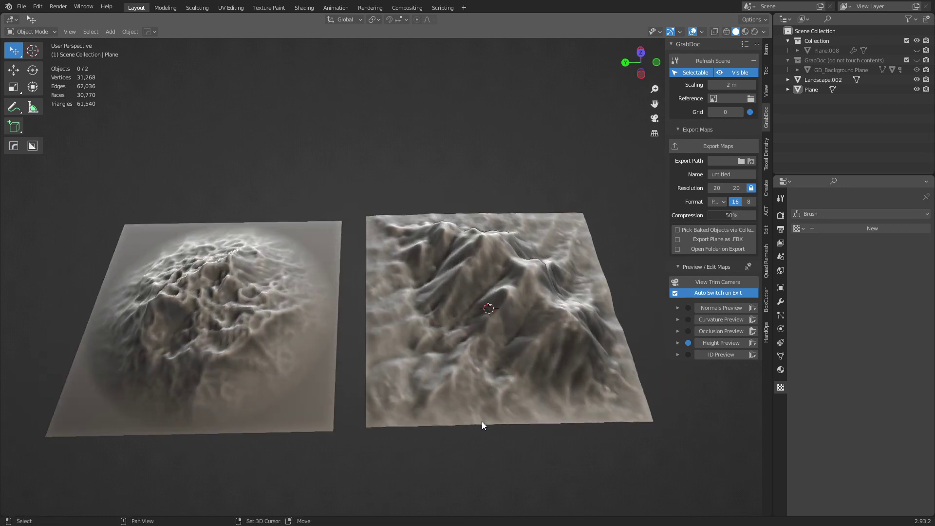
middle_click_drag(483, 434, 512, 398)
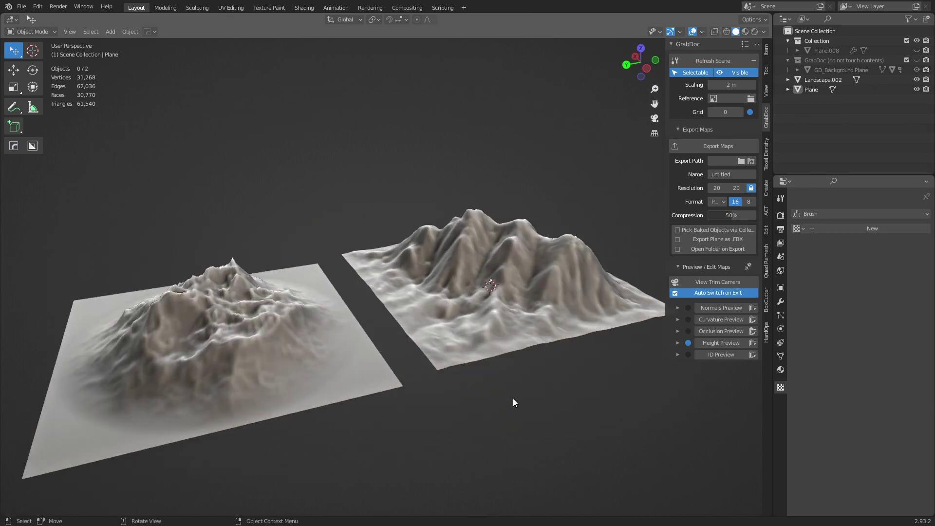